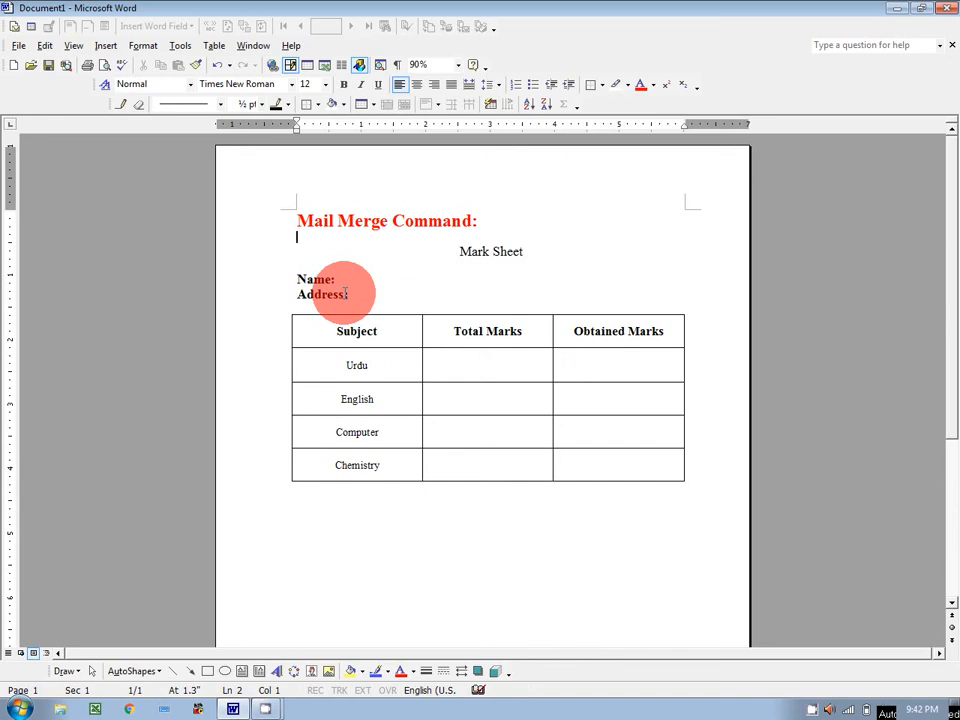
# Step: Enter a sample student name and address after the Name: and Address: labels
pyautogui.click(342, 279)
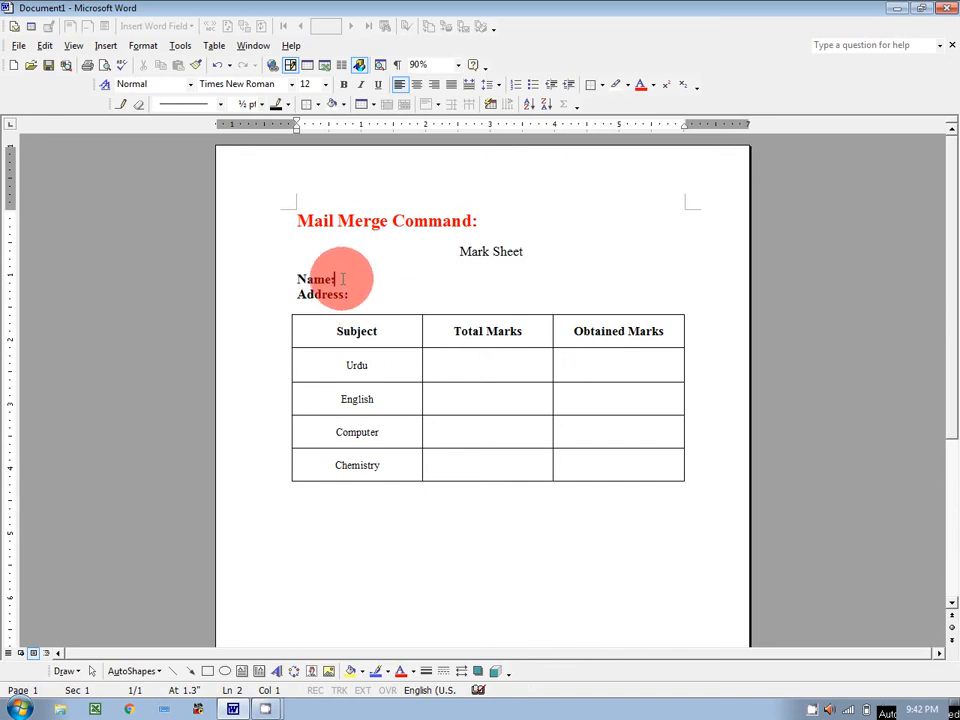
pyautogui.click(366, 296)
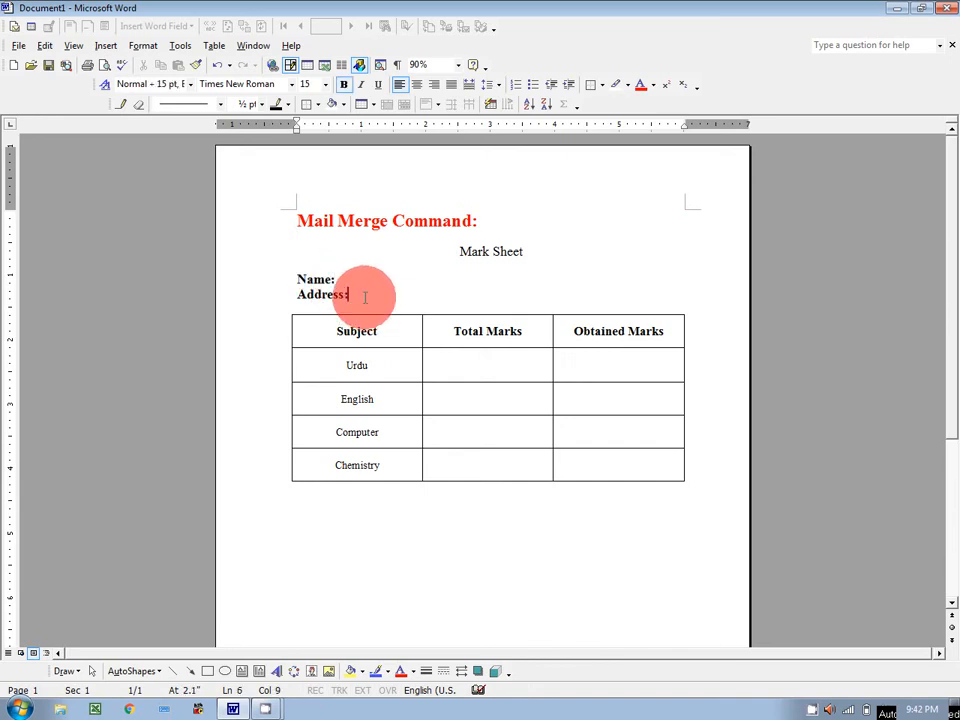
pyautogui.click(452, 374)
pyautogui.click(496, 408)
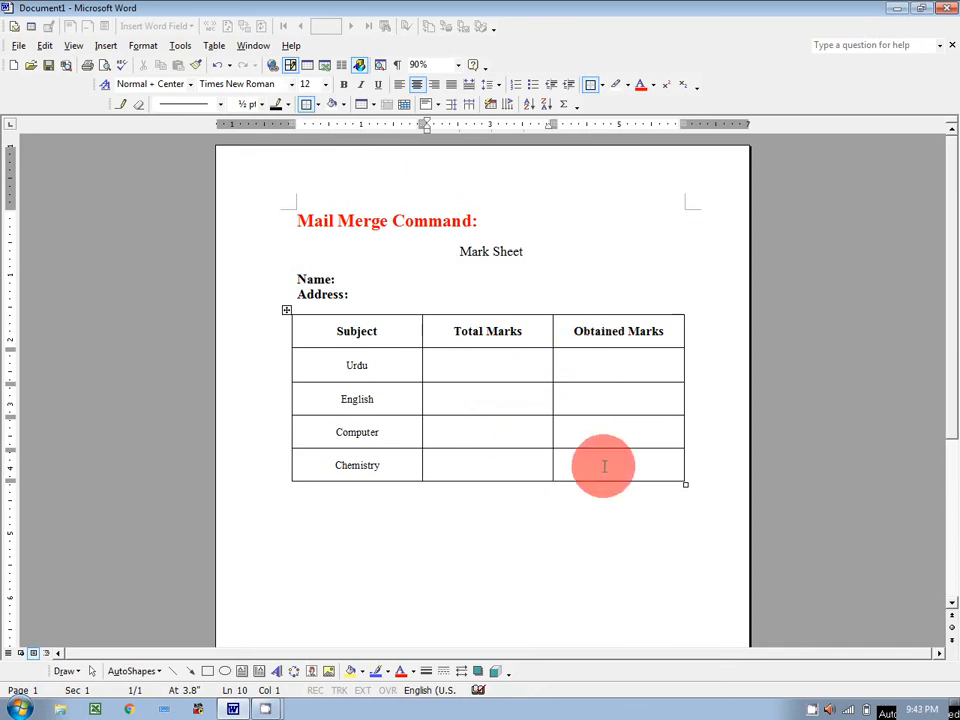
pyautogui.click(353, 278)
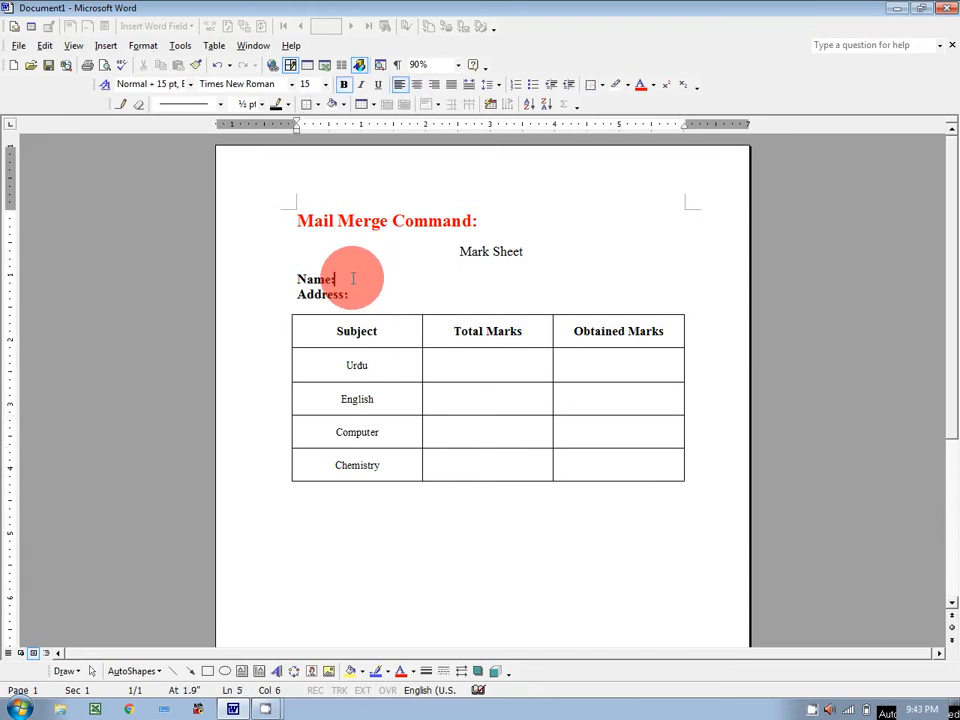
pyautogui.write('Jamil')
pyautogui.press('Down')
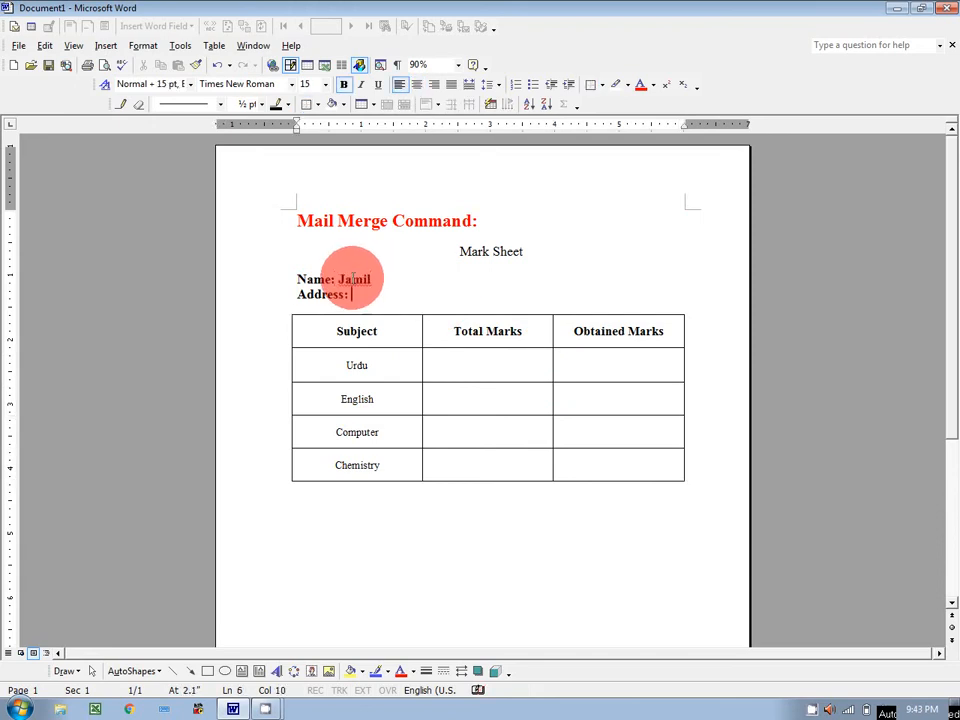
pyautogui.write('Mirpur')
# Step: Fill the Total Marks column with 200, 200, 200 and 100
pyautogui.click(465, 368)
pyautogui.write('200')
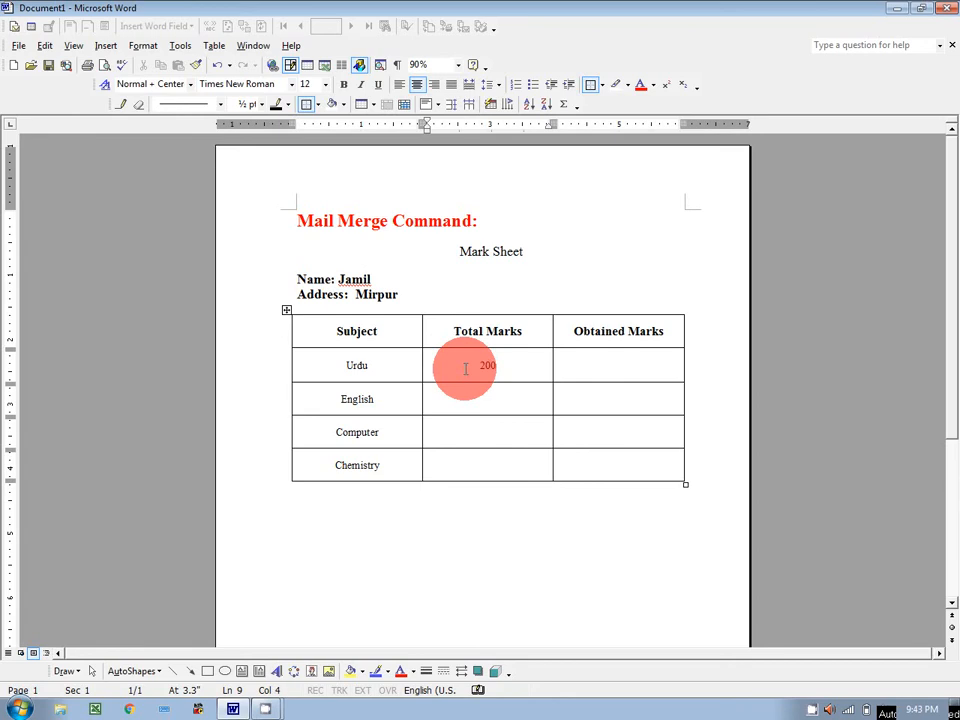
pyautogui.press('Down')
pyautogui.write('200')
pyautogui.press('Down')
pyautogui.write('200')
pyautogui.press('Down')
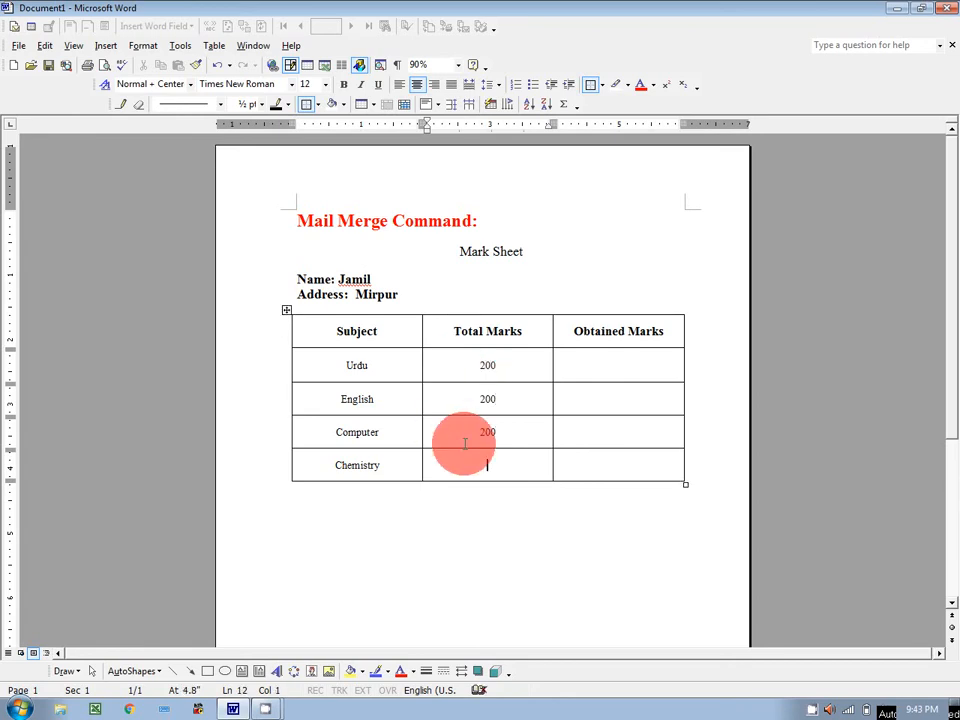
pyautogui.write('100')
# Step: Fill the Obtained Marks column with 91, 75, 65 and 93
pyautogui.press('Tab')
pyautogui.press('Up')
pyautogui.press('Up')
pyautogui.press('Up')
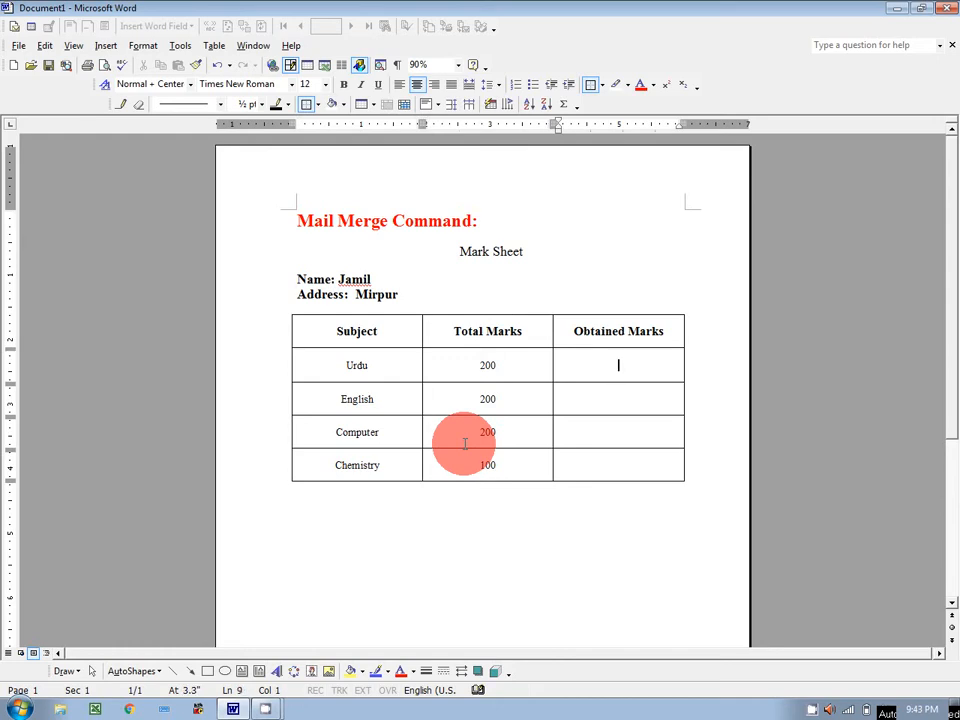
pyautogui.write('91')
pyautogui.press('Down')
pyautogui.write('75')
pyautogui.press('Down')
pyautogui.write('65')
pyautogui.press('Down')
pyautogui.write('93')
pyautogui.click(17, 45)
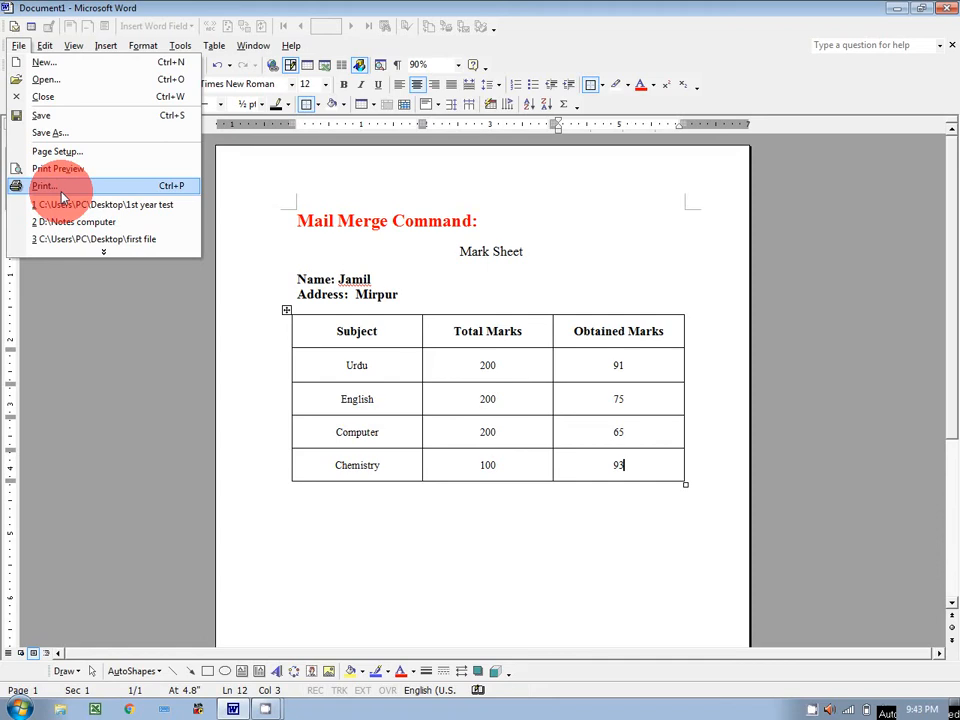
# Step: Delete the sample name and address, then erase all marks in both number columns
pyautogui.click(346, 275)
pyautogui.moveTo(349, 278); pyautogui.dragTo(379, 297)
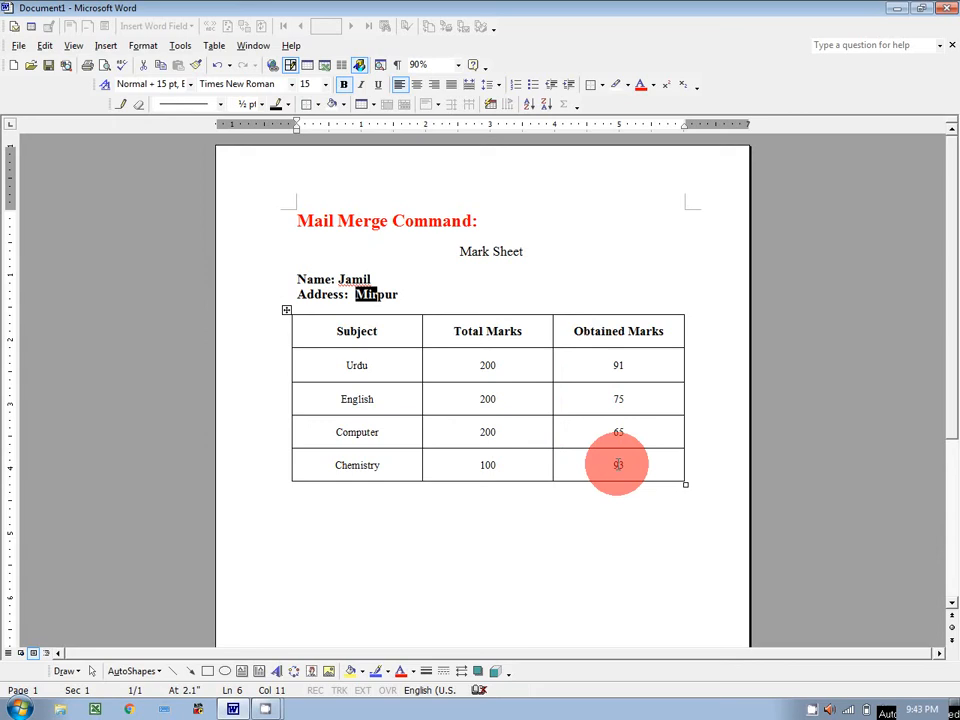
pyautogui.click(418, 295)
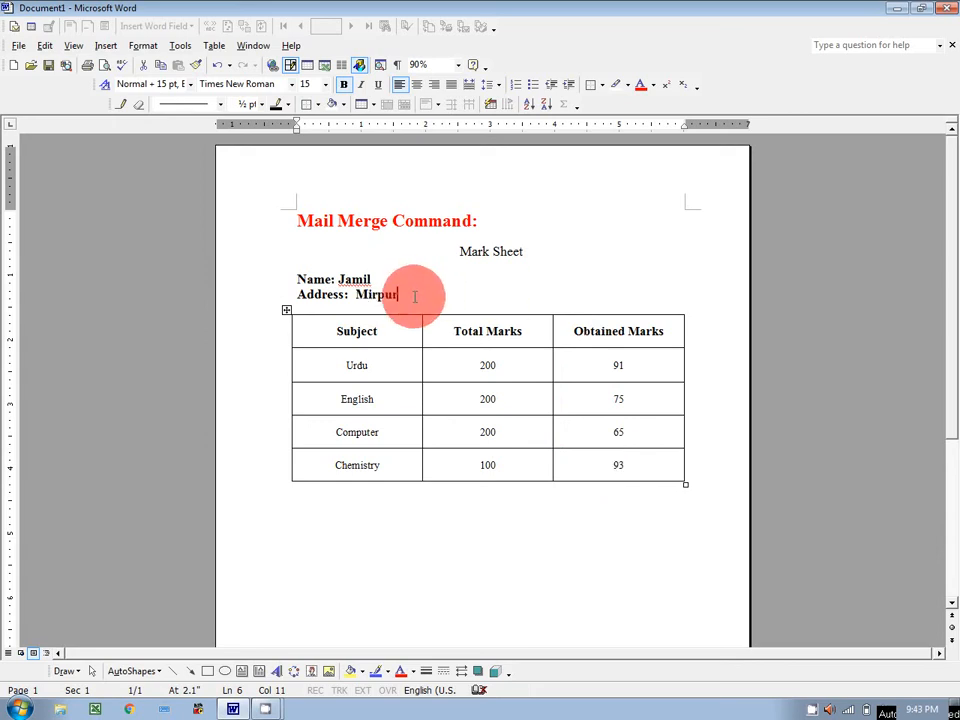
pyautogui.moveTo(418, 295); pyautogui.dragTo(340, 277)
pyautogui.press('Delete')
pyautogui.press('Delete')
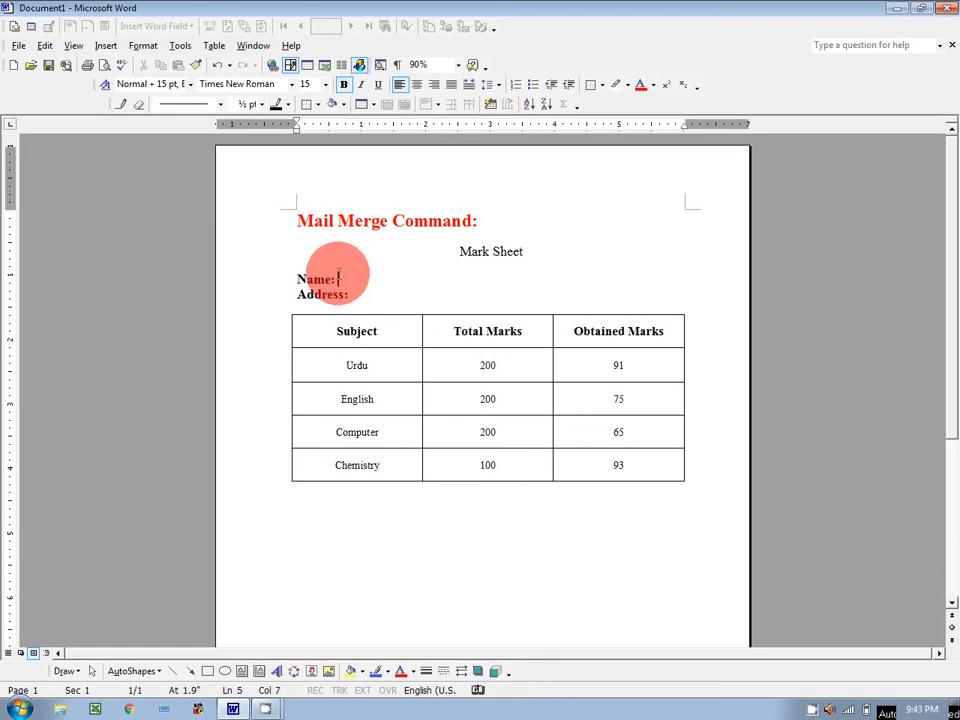
pyautogui.moveTo(507, 365); pyautogui.dragTo(610, 465)
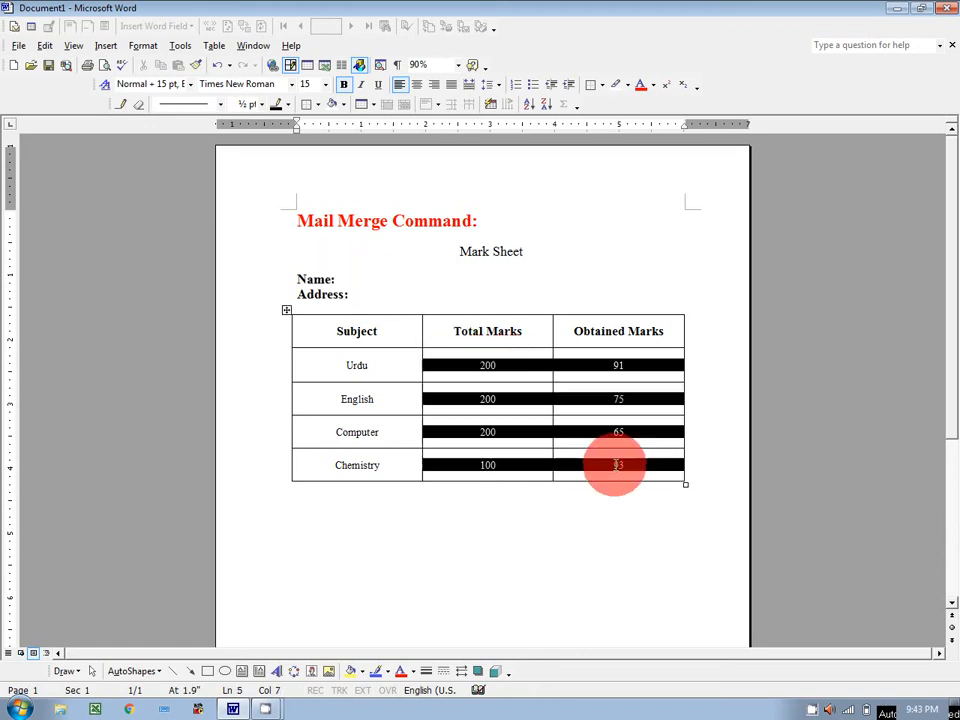
pyautogui.press('Delete')
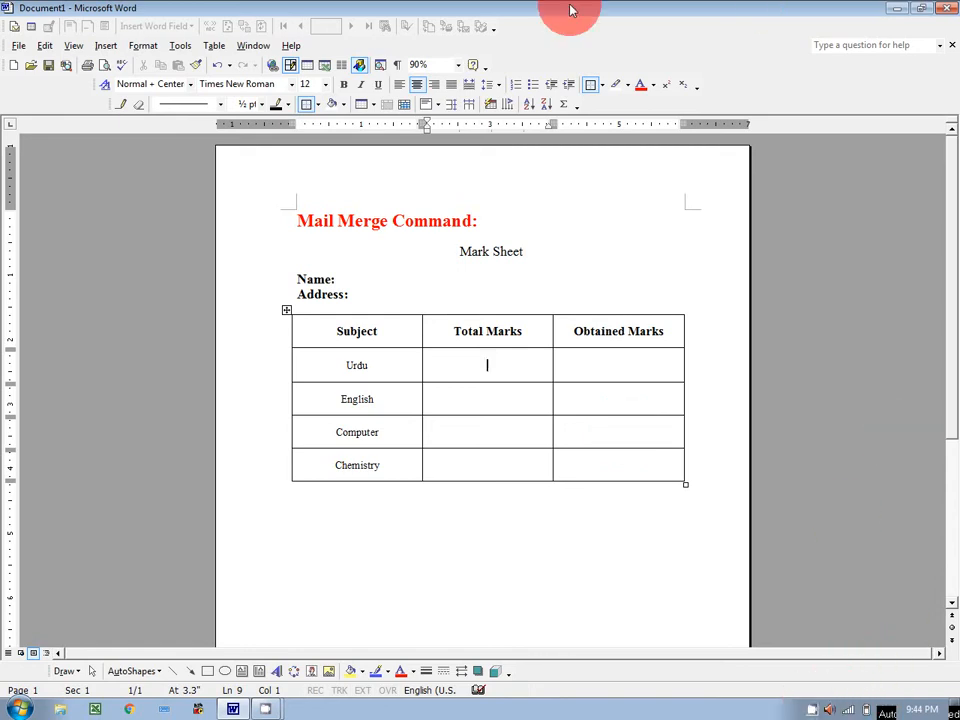
# Step: Launch the Mail Merge Wizard via Tools > Letters and Mailings
pyautogui.click(181, 46)
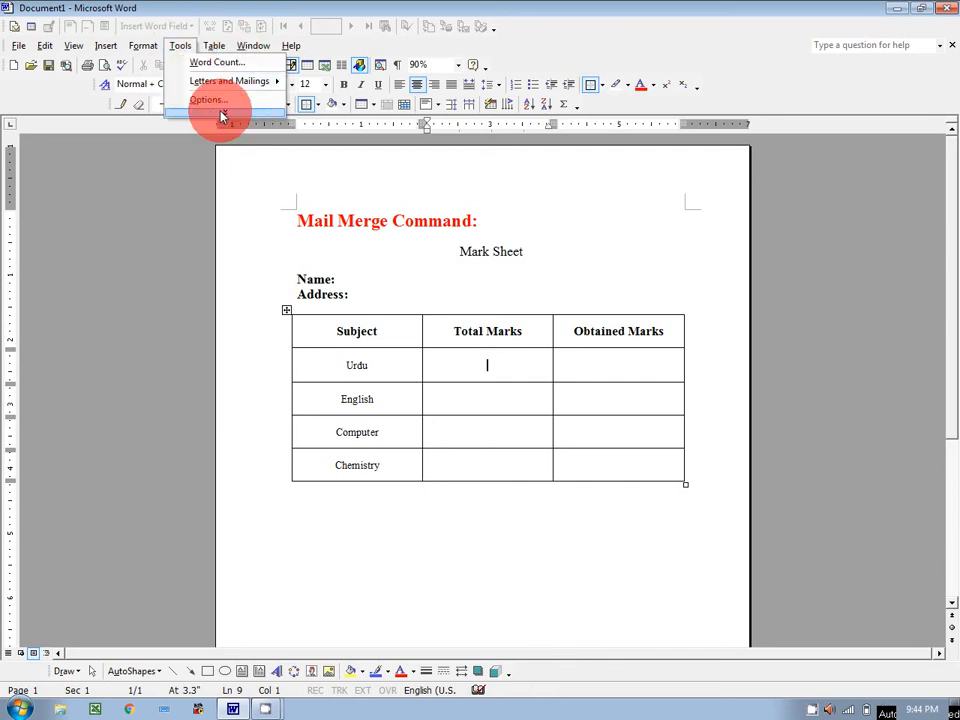
pyautogui.moveTo(218, 111)
pyautogui.moveTo(307, 246)
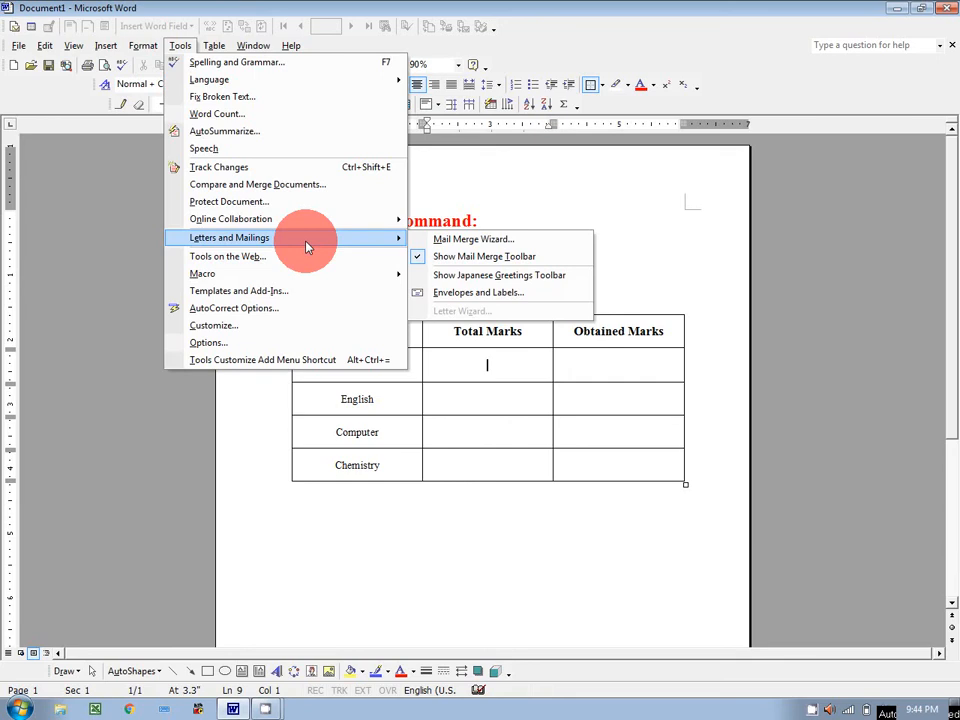
pyautogui.click(438, 245)
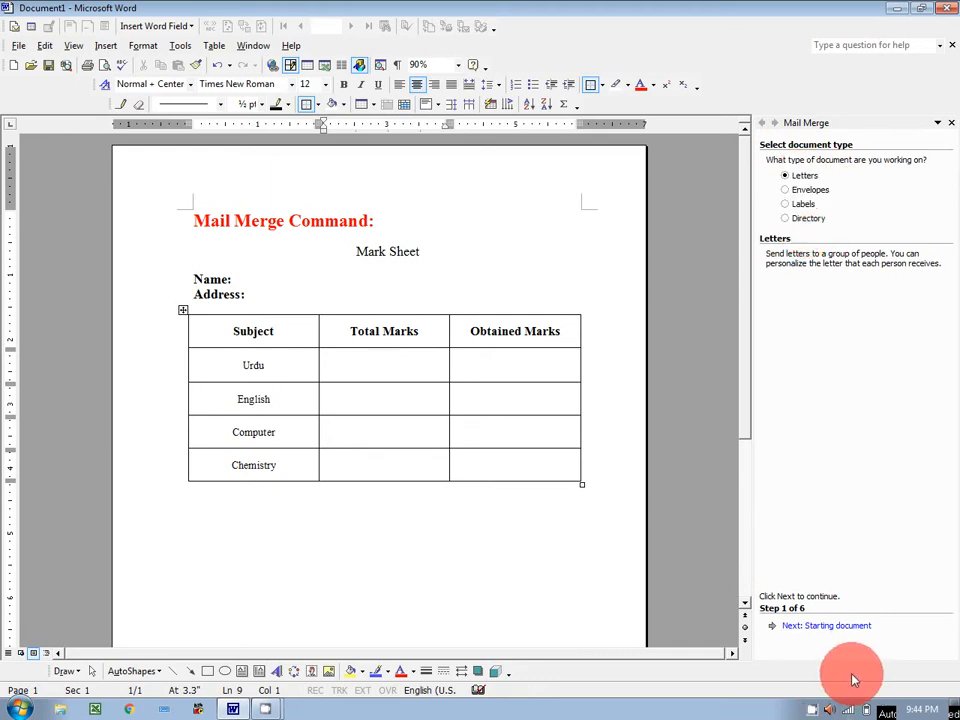
# Step: Advance the wizard to recipient selection and choose 'Type a new list', starting its creation
pyautogui.click(845, 627)
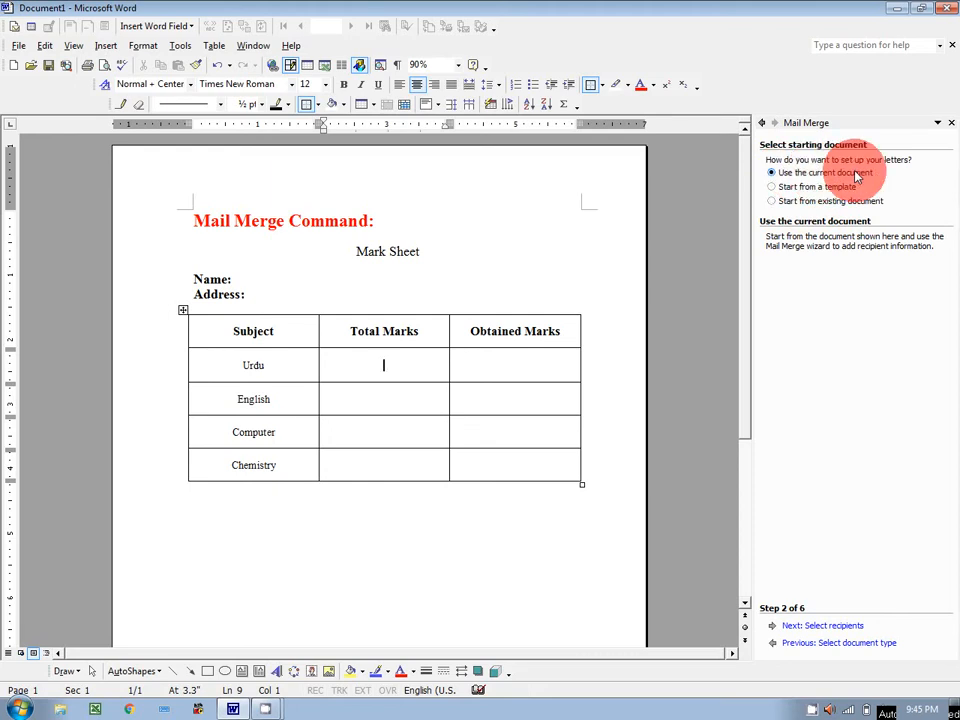
pyautogui.click(826, 627)
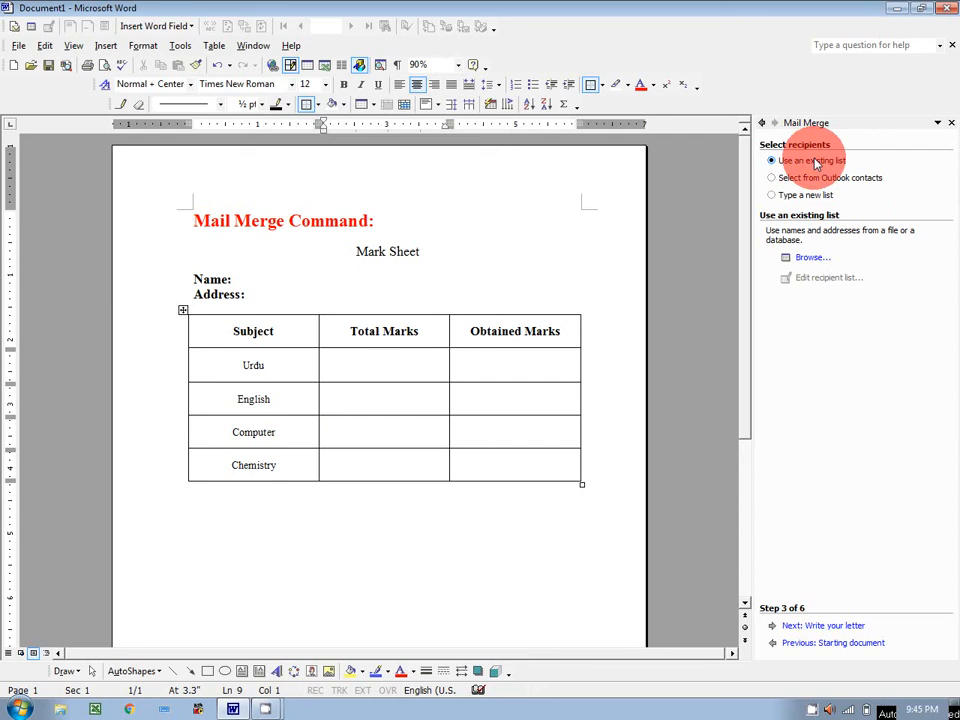
pyautogui.click(272, 280)
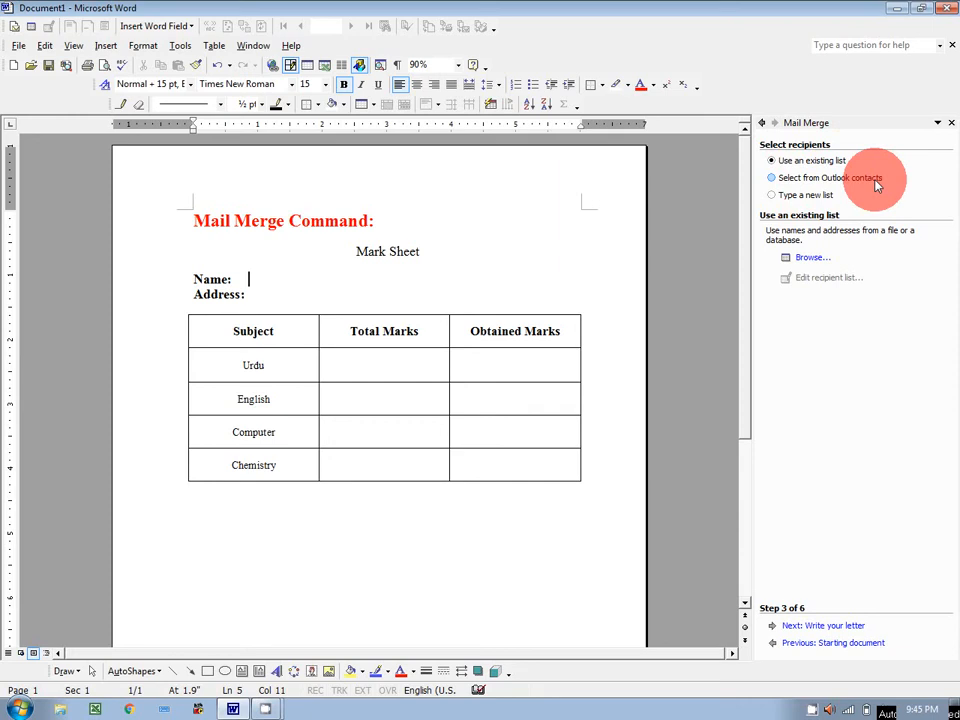
pyautogui.click(795, 197)
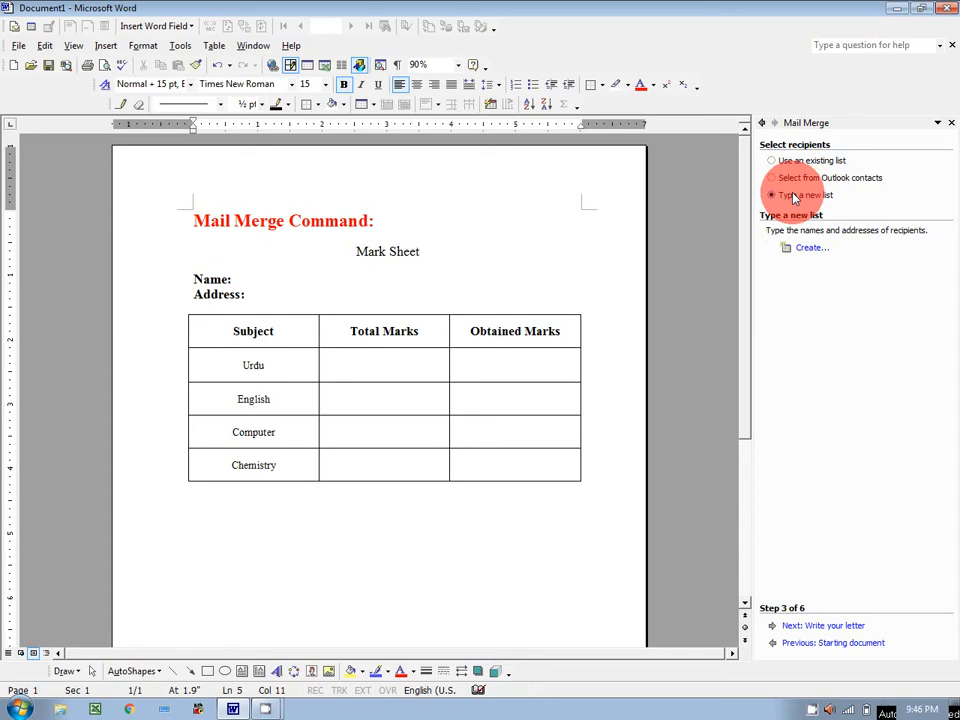
pyautogui.click(808, 252)
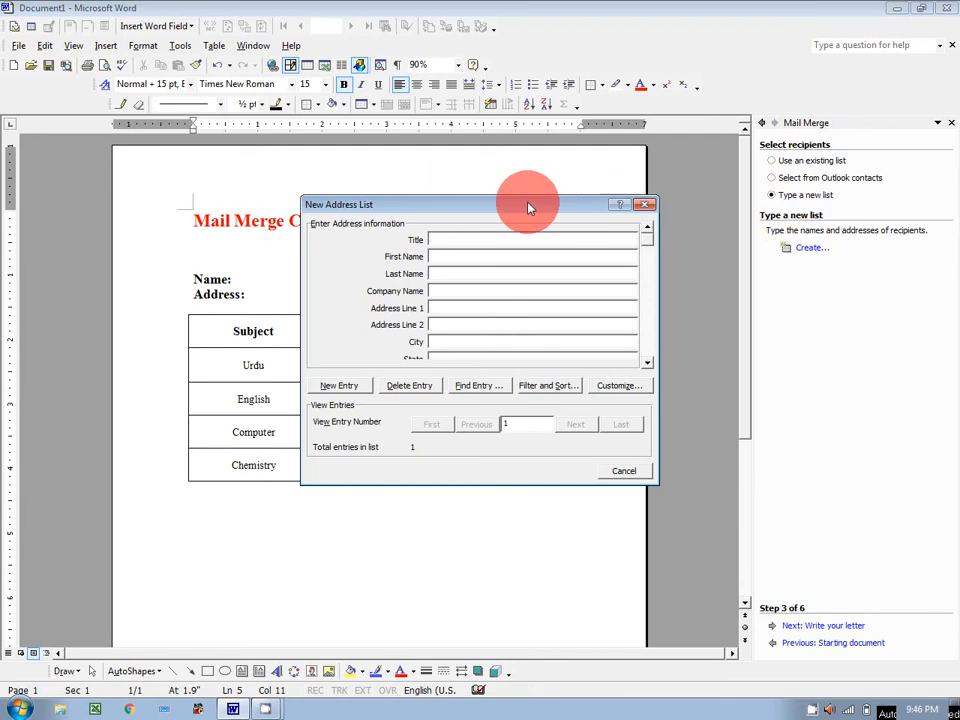
# Step: Move the New Address List dialog aside, scroll its fields, and open Customize
pyautogui.moveTo(525, 201); pyautogui.dragTo(622, 130)
pyautogui.moveTo(748, 174); pyautogui.dragTo(752, 238)
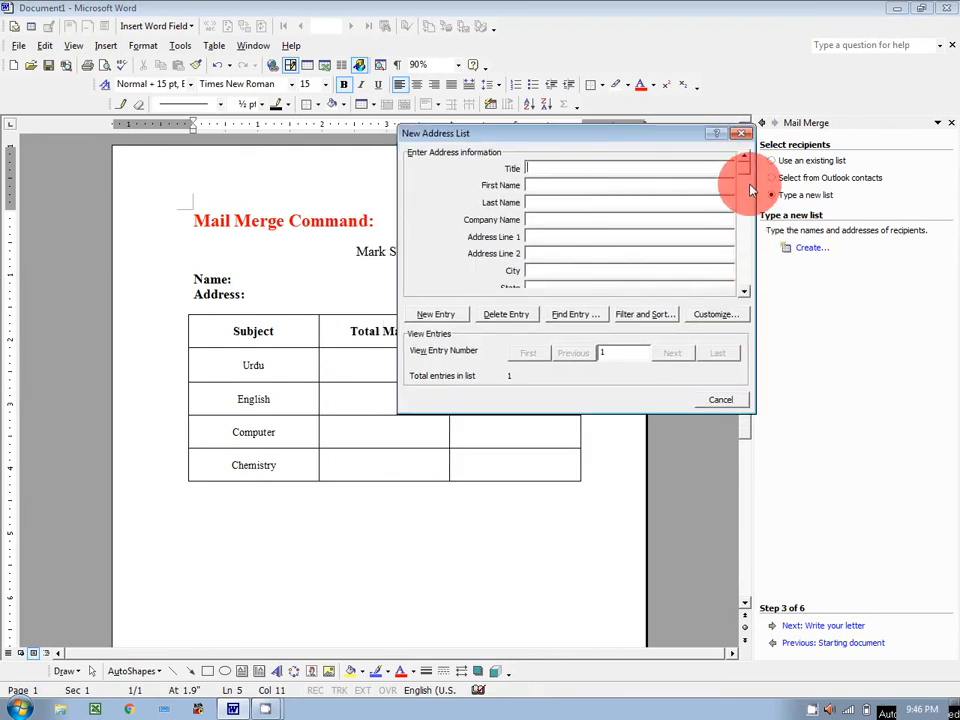
pyautogui.moveTo(617, 145); pyautogui.dragTo(690, 126)
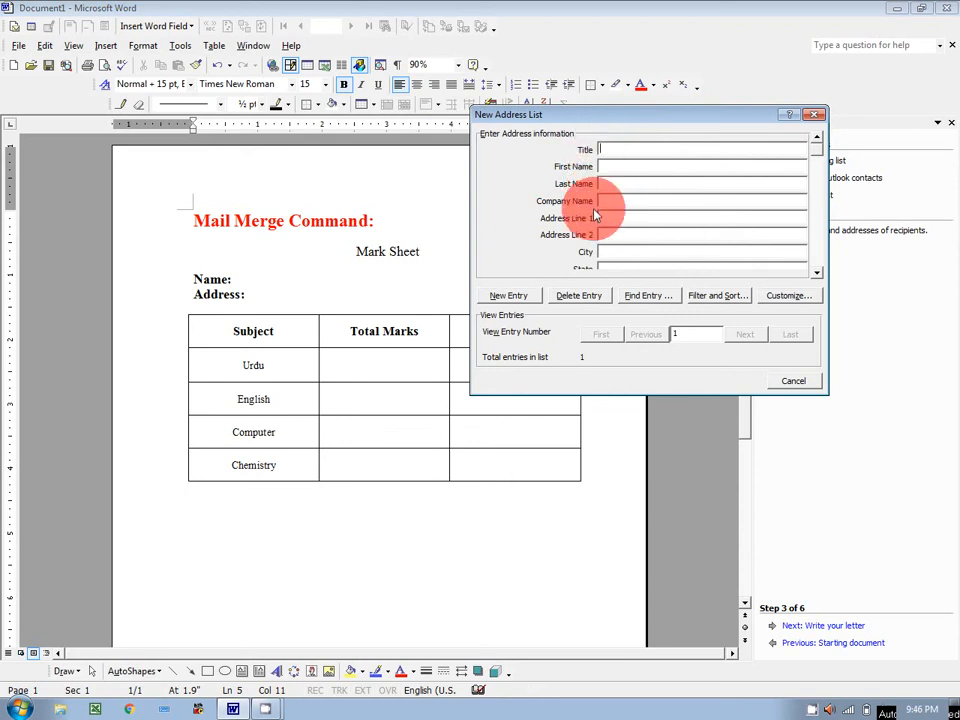
pyautogui.click(817, 276)
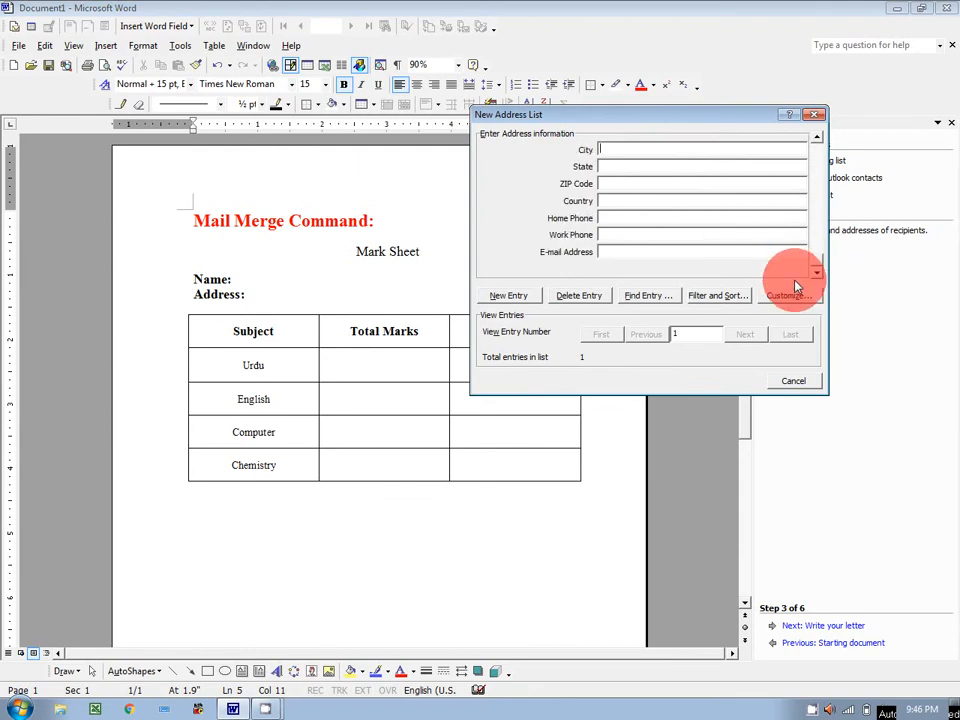
pyautogui.moveTo(817, 262); pyautogui.dragTo(817, 146)
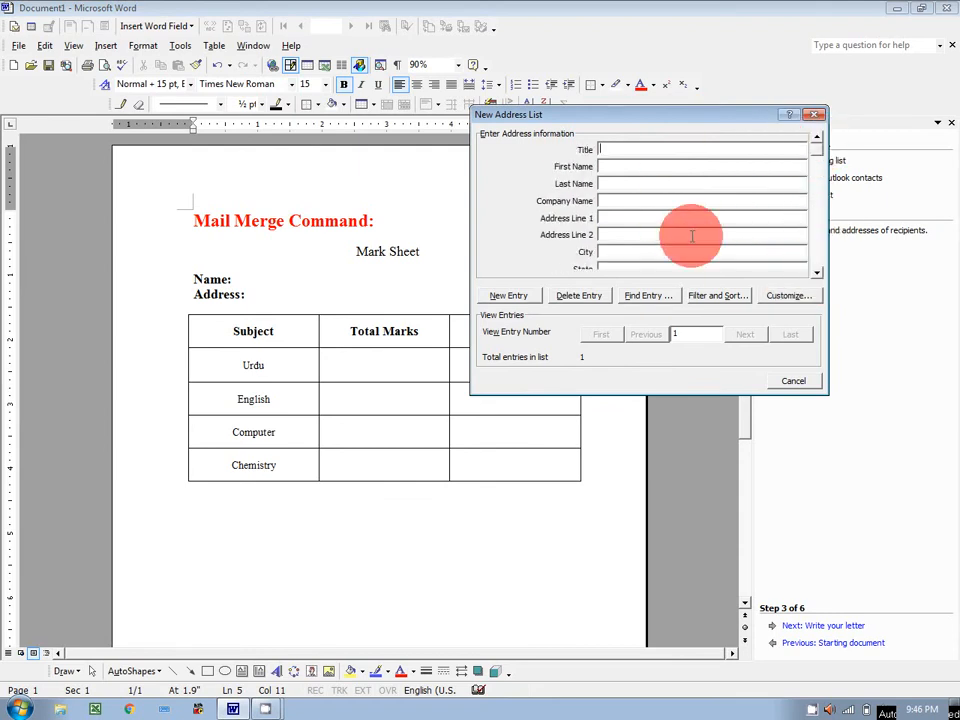
pyautogui.click(786, 297)
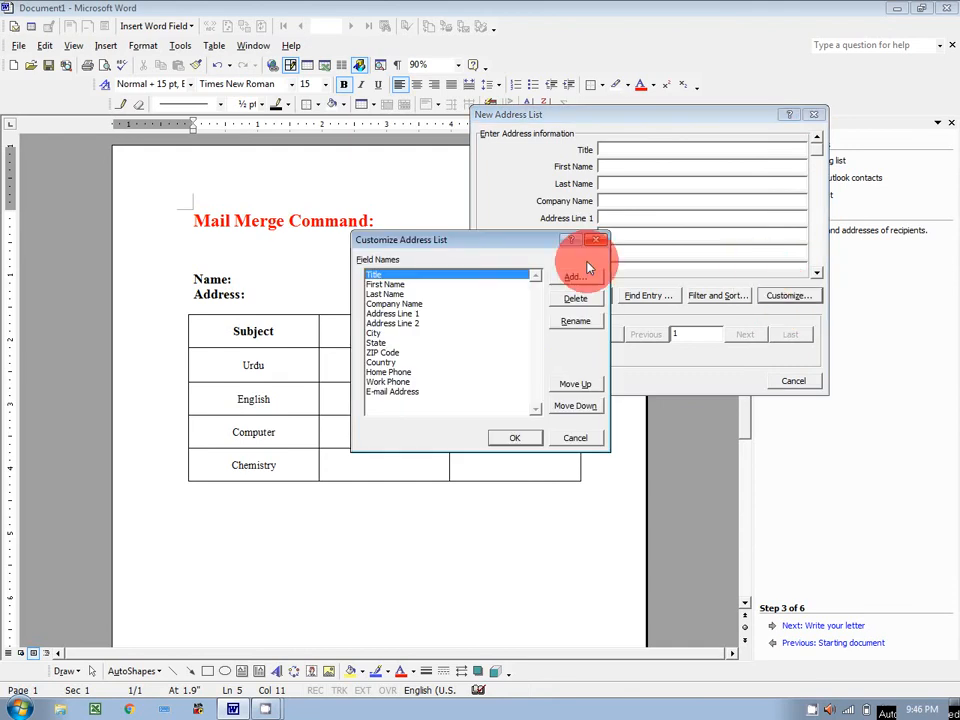
# Step: Delete the Title, First Name, Last Name, Company Name, Address Line 1, Address Line 2 and City fields
pyautogui.click(570, 302)
pyautogui.click(456, 393)
pyautogui.click(577, 301)
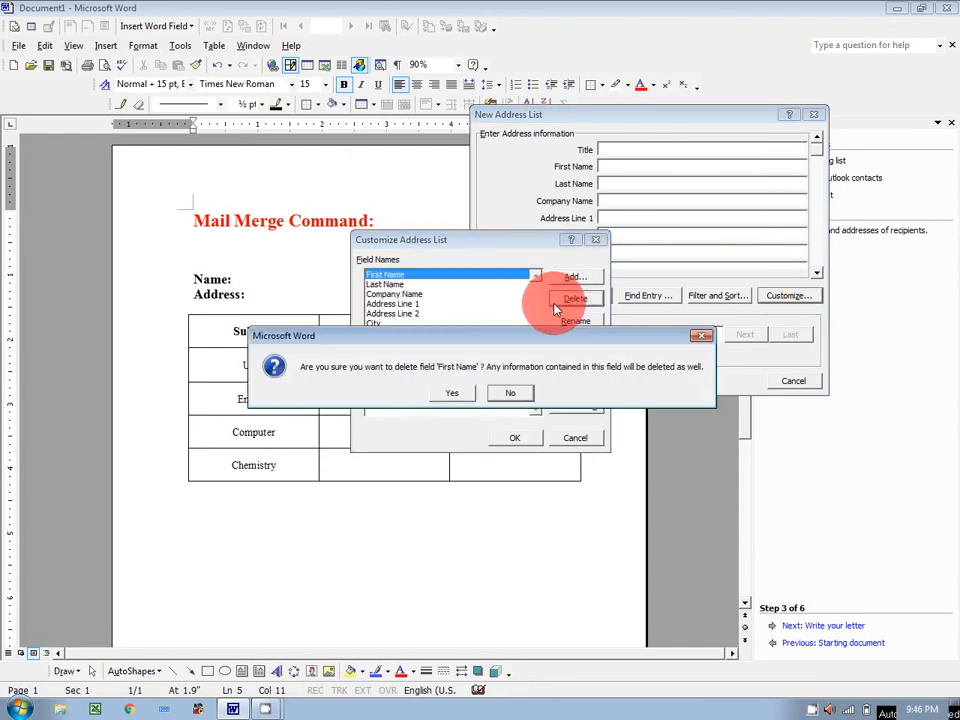
pyautogui.click(452, 393)
pyautogui.click(572, 299)
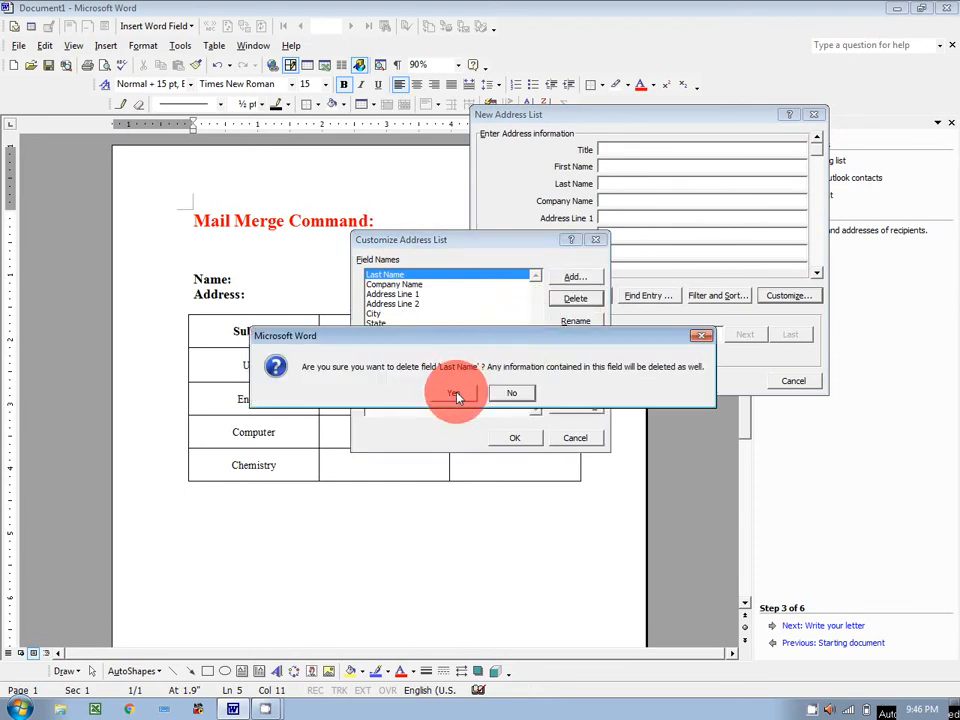
pyautogui.click(455, 393)
pyautogui.click(573, 300)
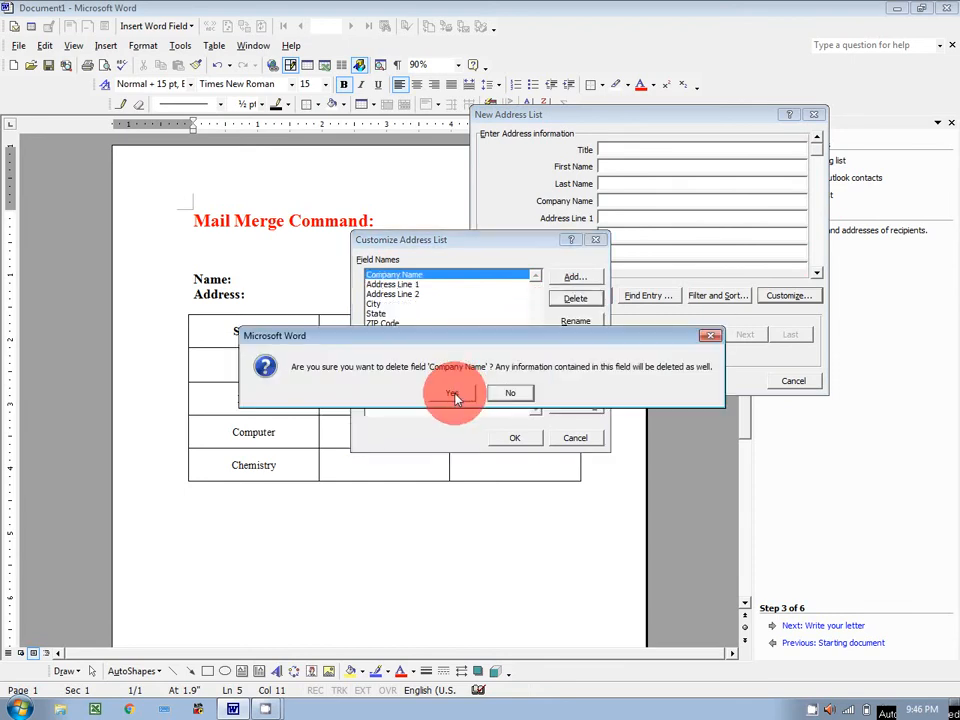
pyautogui.click(453, 393)
pyautogui.click(573, 299)
pyautogui.click(476, 392)
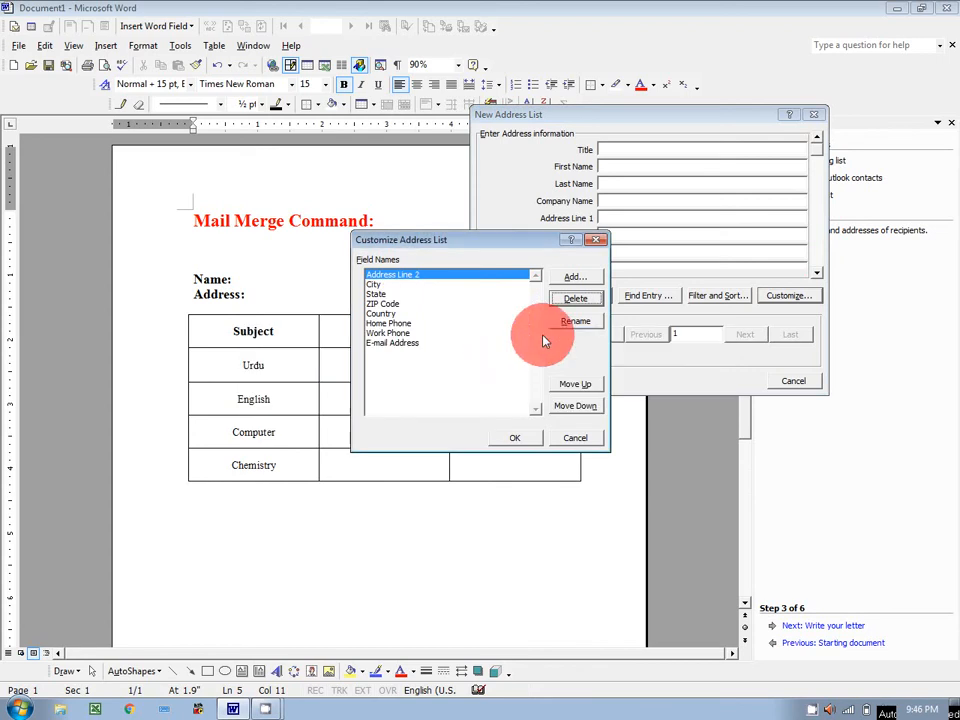
pyautogui.click(573, 299)
pyautogui.click(455, 395)
pyautogui.click(571, 298)
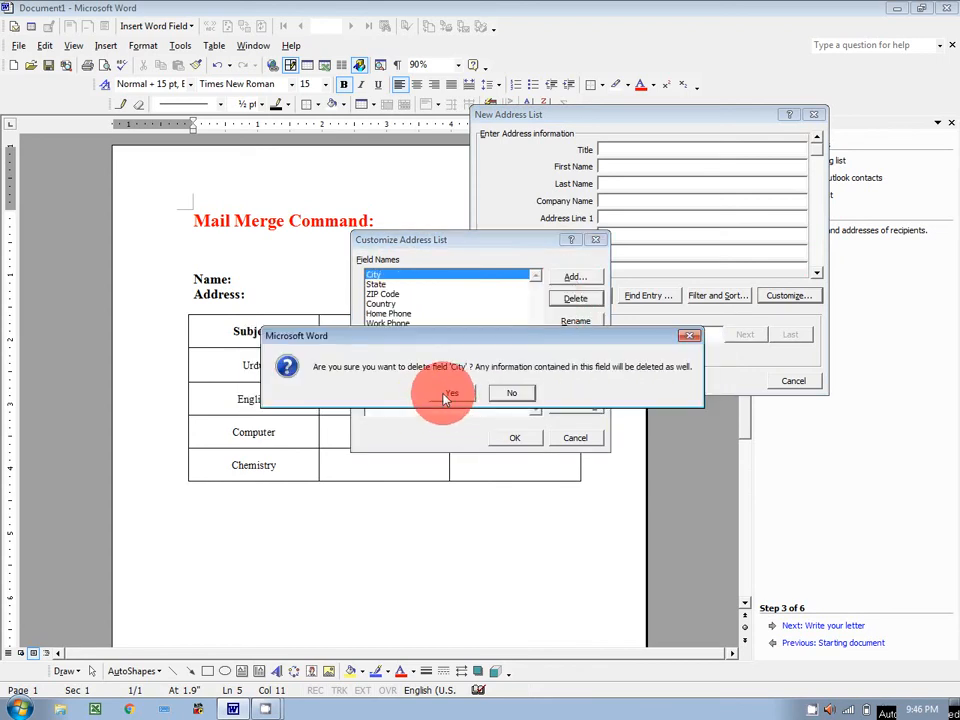
pyautogui.click(447, 400)
# Step: Delete the State, ZIP Code, Country, Home Phone, Work Phone and E-mail Address fields
pyautogui.click(570, 299)
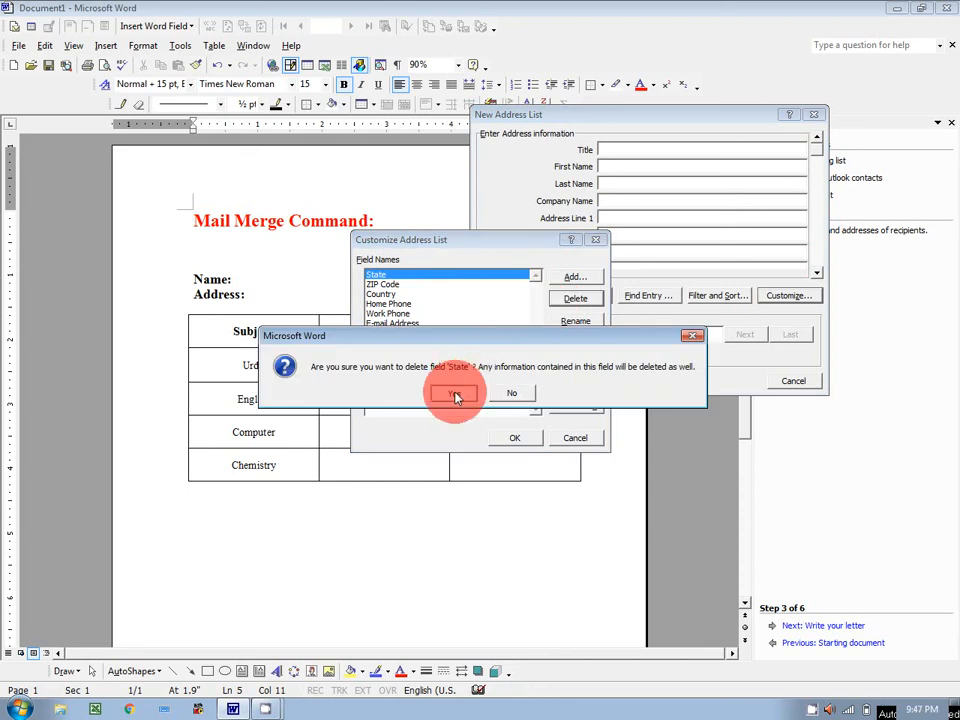
pyautogui.click(458, 392)
pyautogui.click(570, 299)
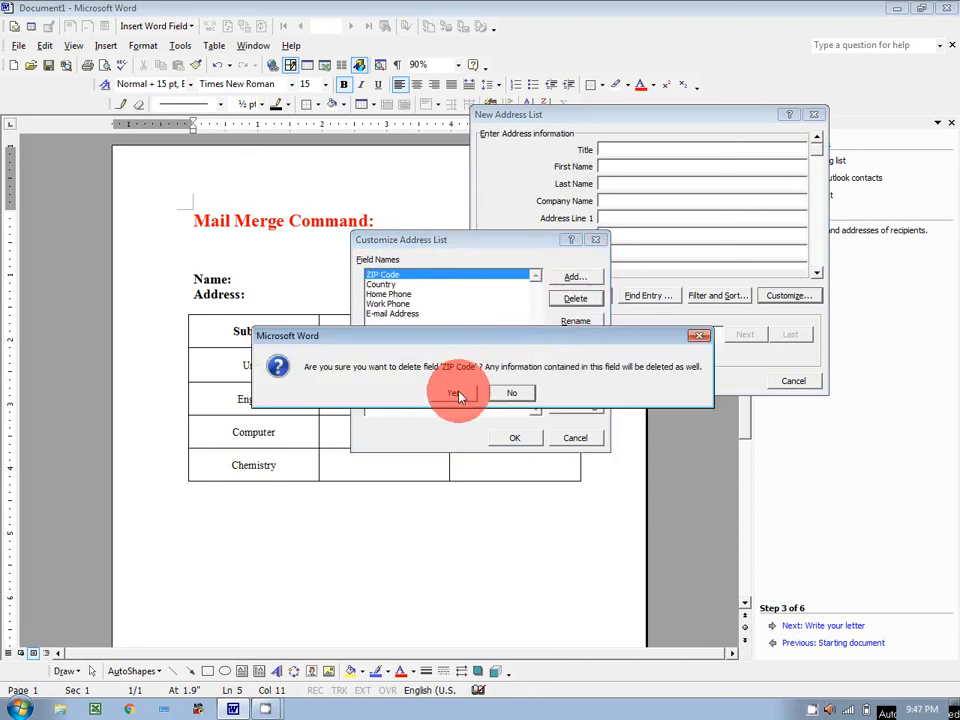
pyautogui.click(458, 393)
pyautogui.click(572, 298)
pyautogui.click(470, 396)
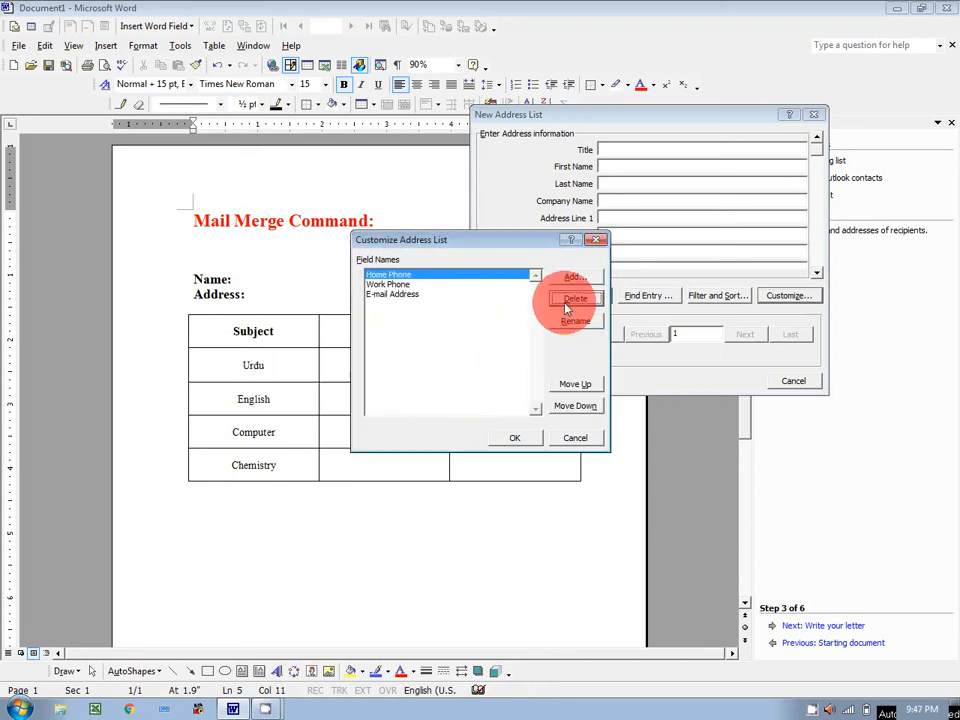
pyautogui.click(572, 298)
pyautogui.click(465, 393)
pyautogui.click(563, 298)
pyautogui.click(463, 392)
pyautogui.click(570, 300)
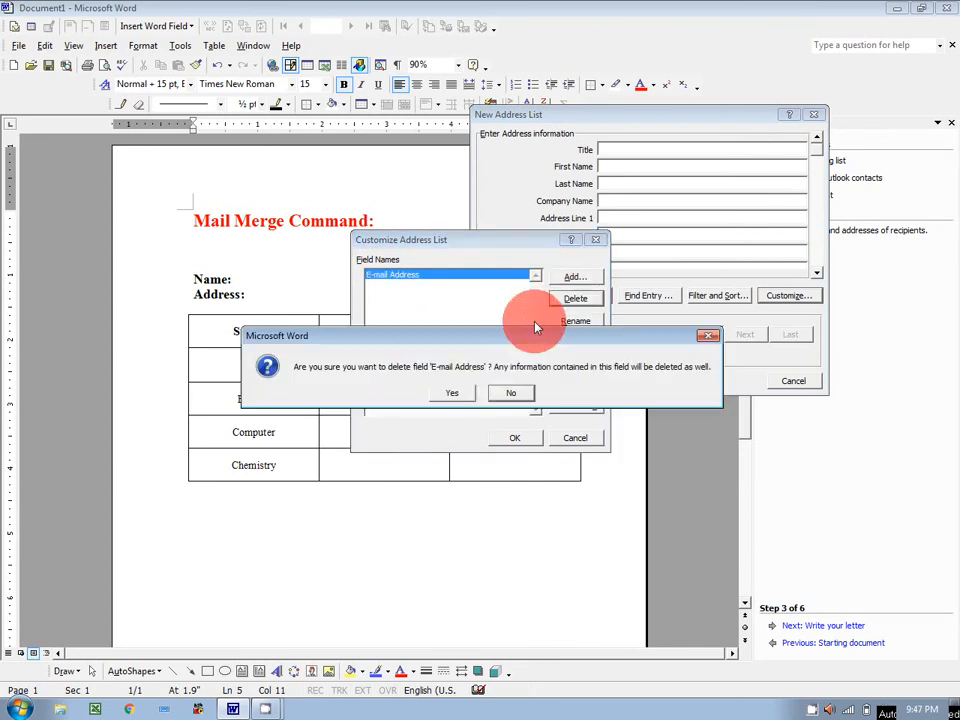
pyautogui.click(465, 393)
pyautogui.click(568, 277)
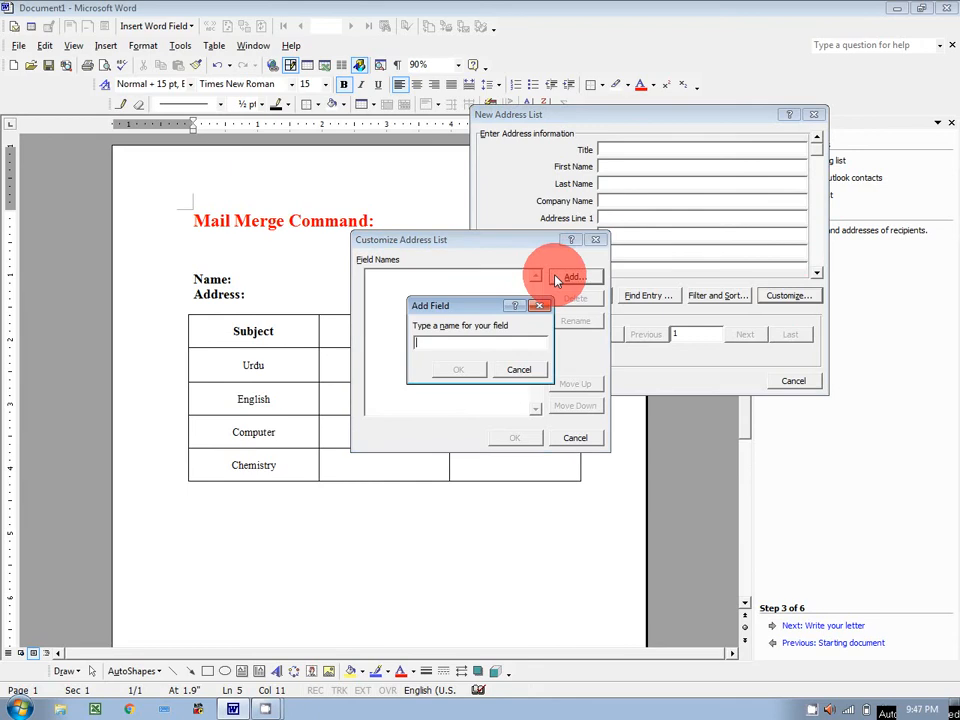
# Step: Add the fields Name, Address, UTM, UOM and ETM to the address list
pyautogui.write('Name')
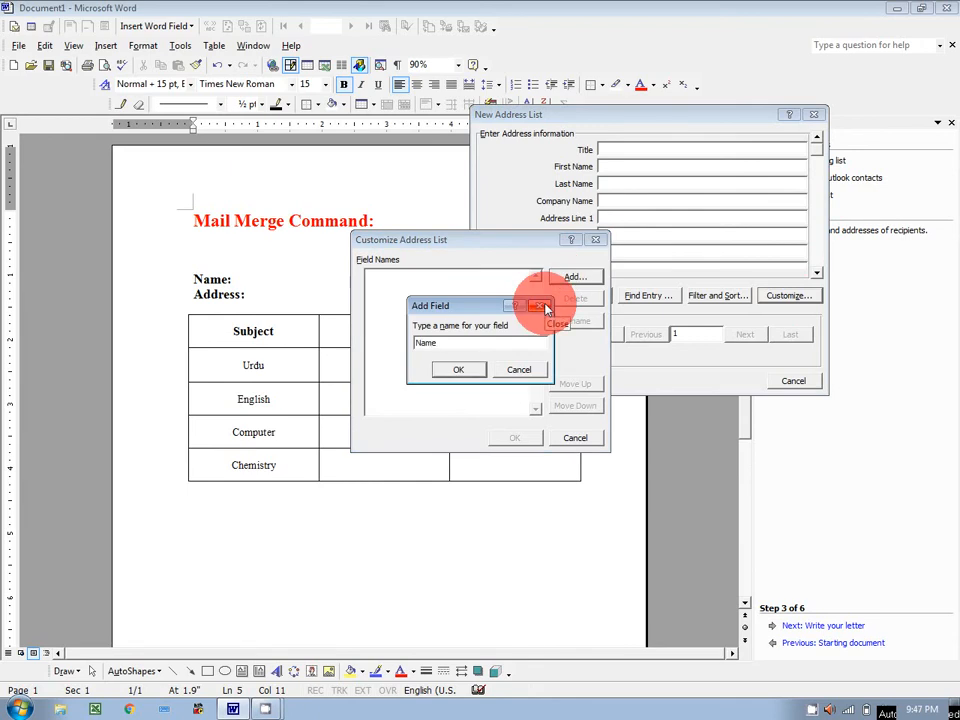
pyautogui.click(466, 371)
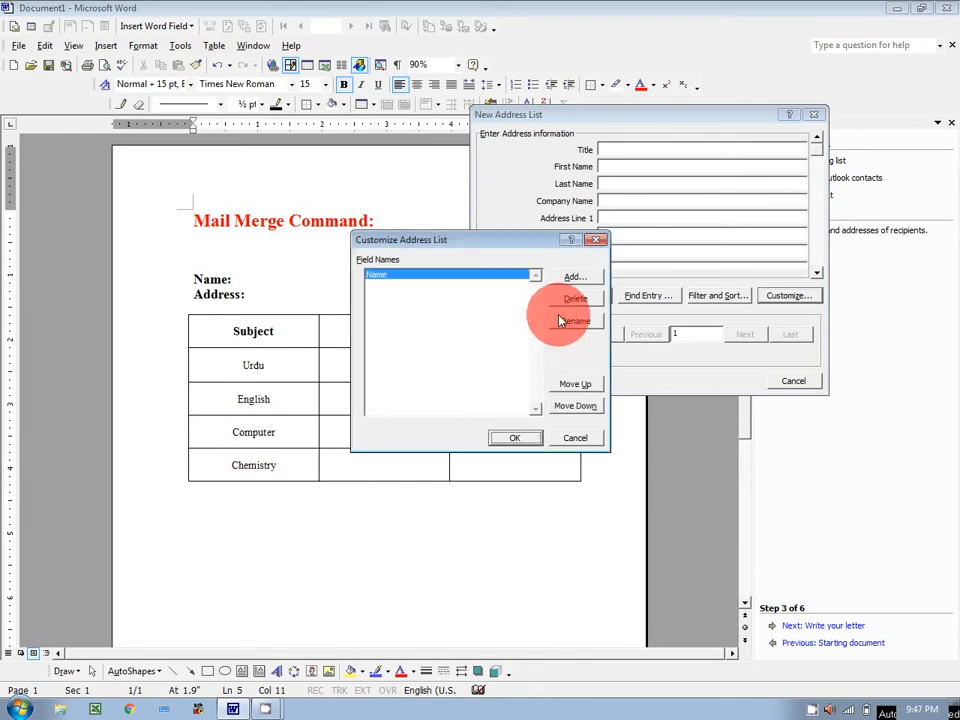
pyautogui.click(569, 277)
pyautogui.write('Address')
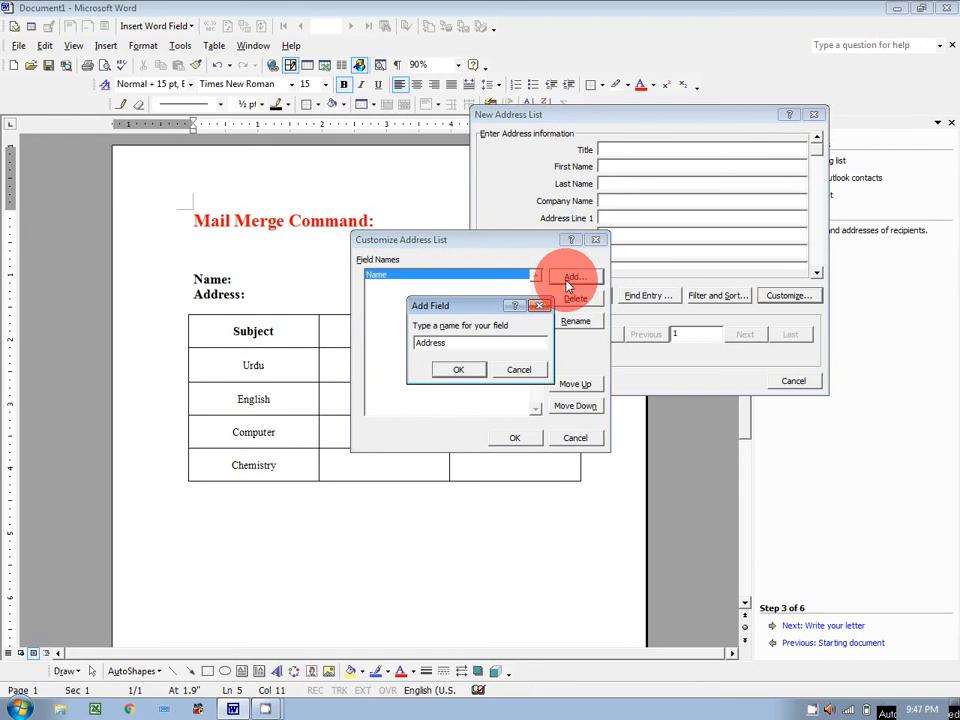
pyautogui.click(457, 369)
pyautogui.click(574, 279)
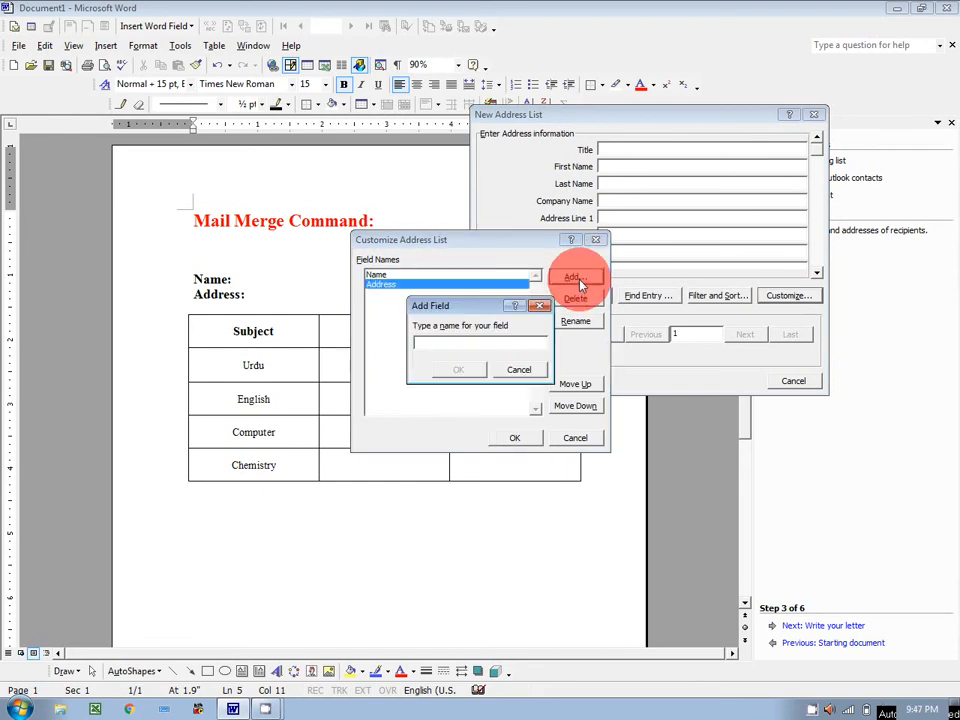
pyautogui.write('UTM')
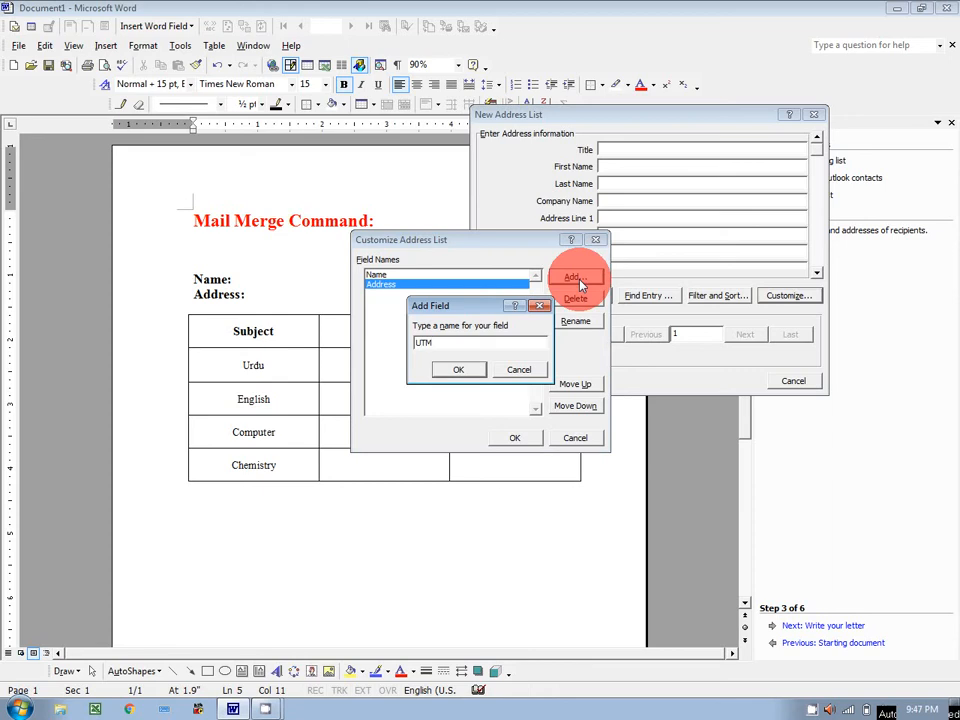
pyautogui.click(457, 370)
pyautogui.click(556, 278)
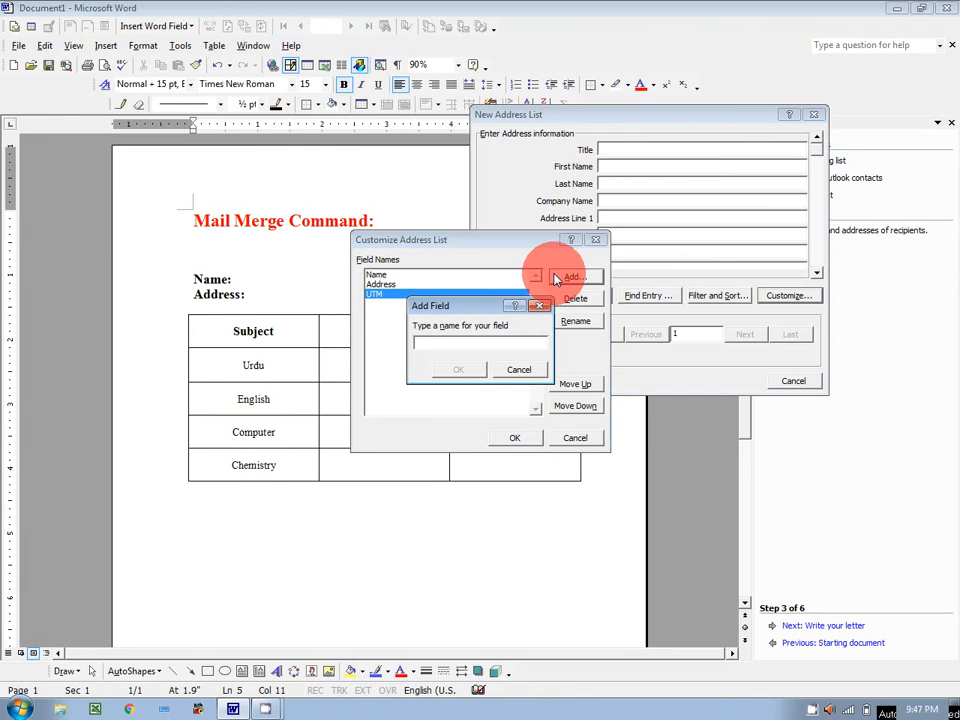
pyautogui.write('UOM')
pyautogui.click(458, 370)
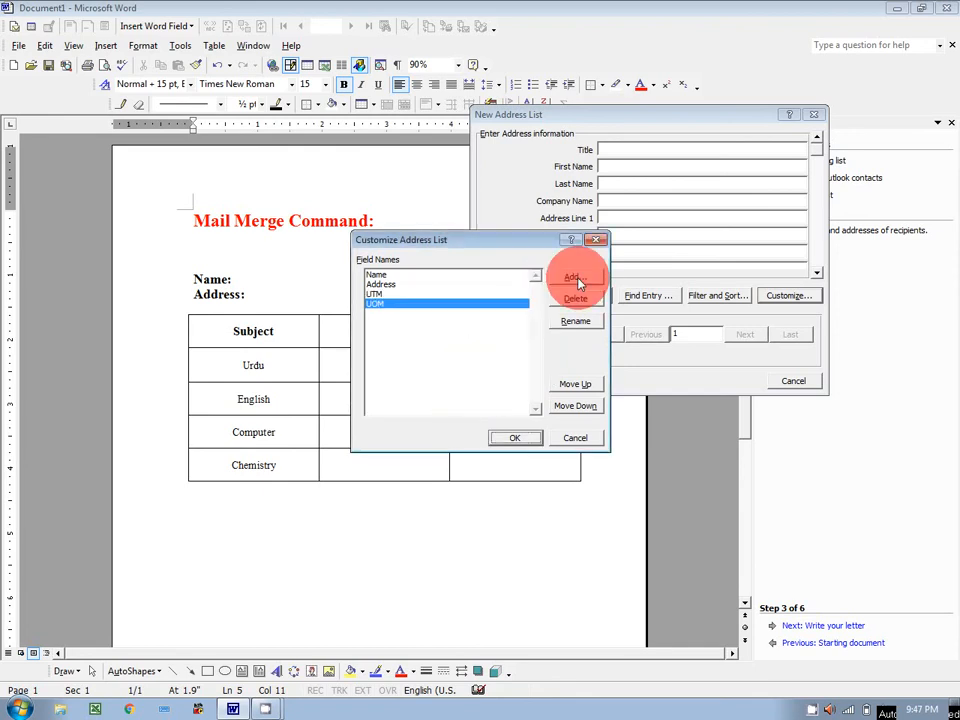
pyautogui.click(579, 283)
pyautogui.write('ET')
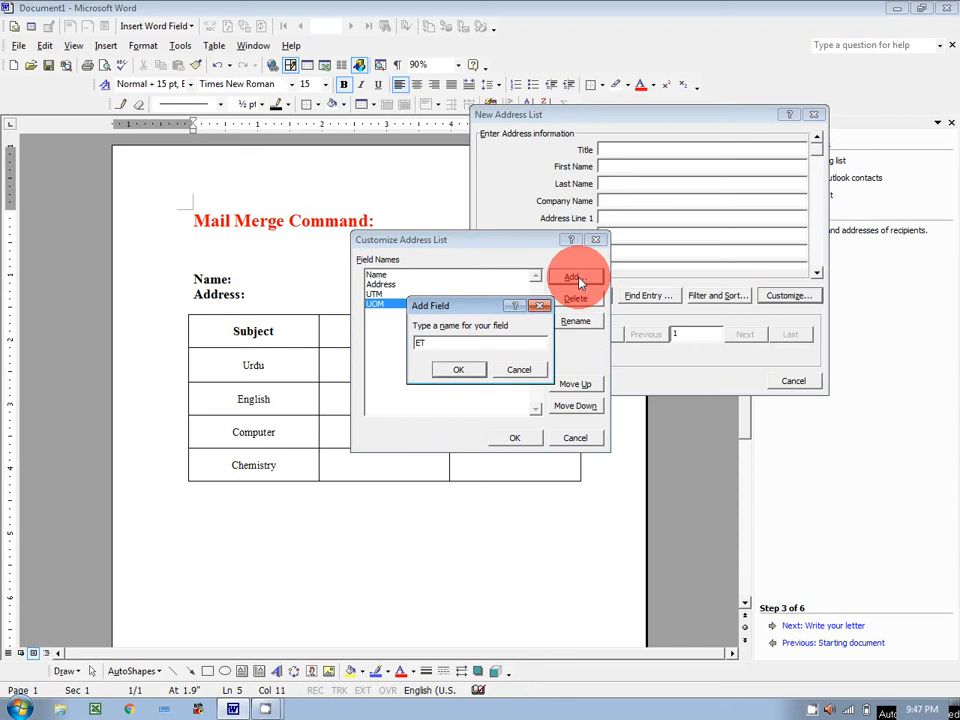
pyautogui.write('M')
pyautogui.click(457, 370)
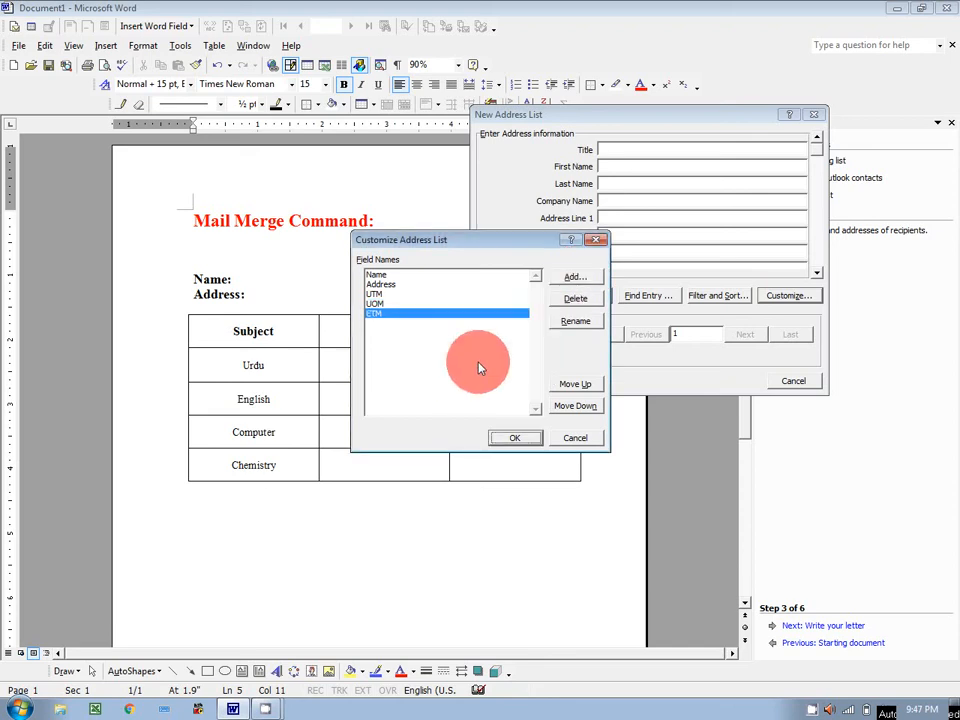
# Step: Add the fields EOM, CTM, COM, CHTM and CHOM, then apply the customised list
pyautogui.click(574, 279)
pyautogui.write('EOM')
pyautogui.click(452, 370)
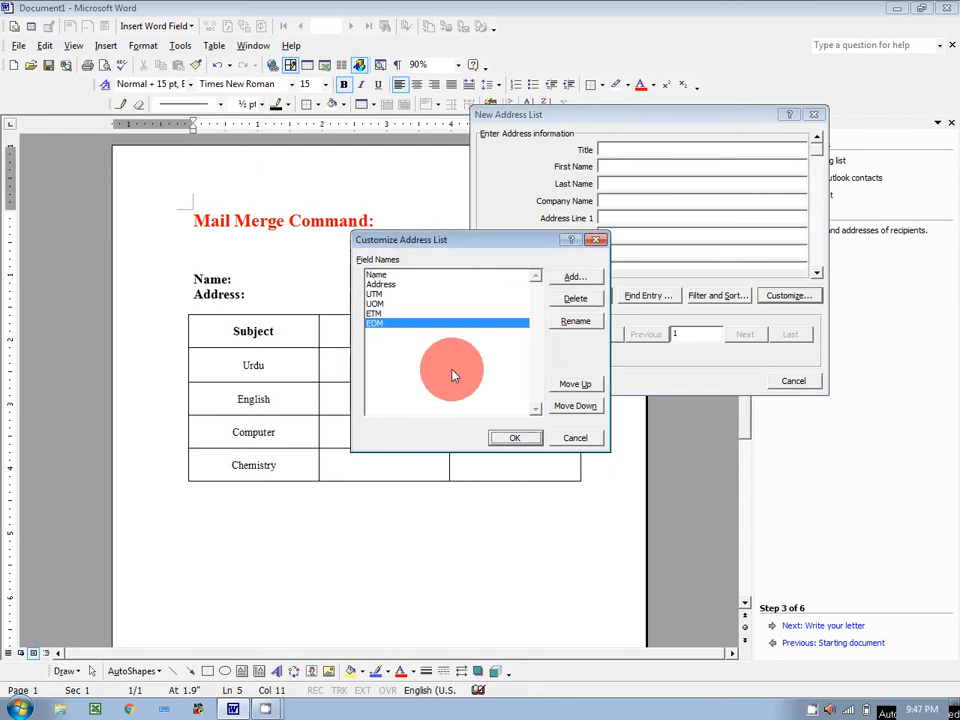
pyautogui.click(563, 280)
pyautogui.write('CTM')
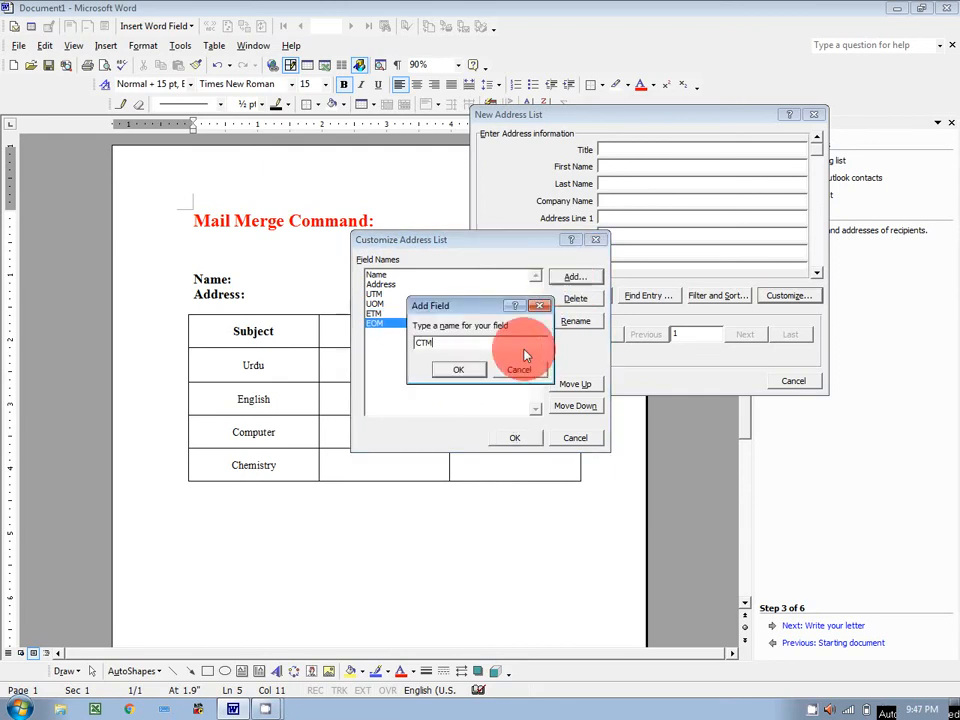
pyautogui.click(460, 369)
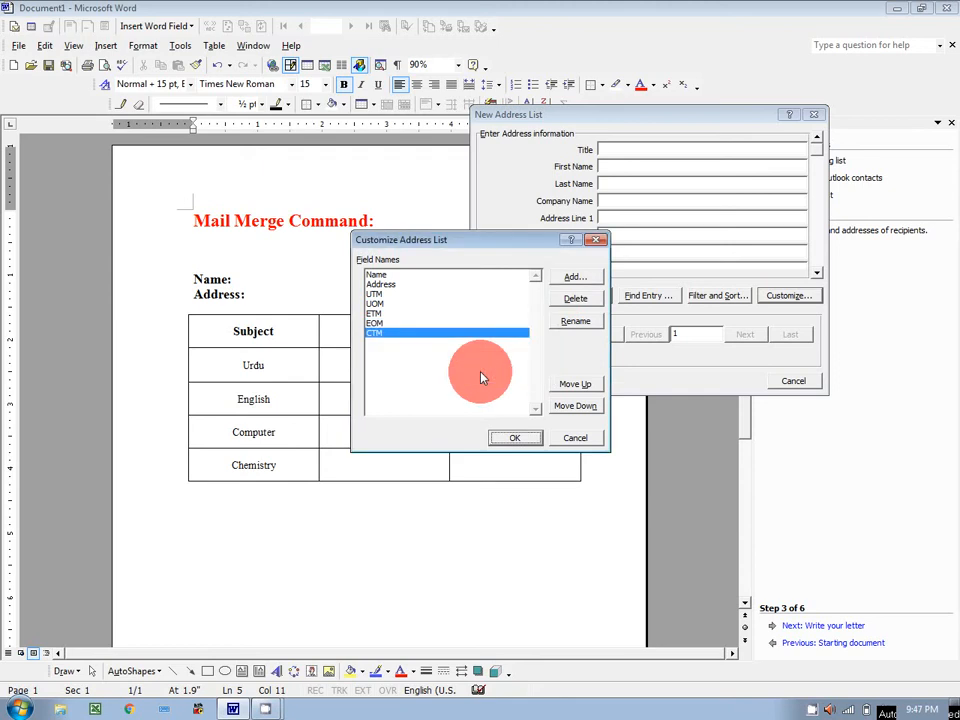
pyautogui.click(565, 283)
pyautogui.write('COM')
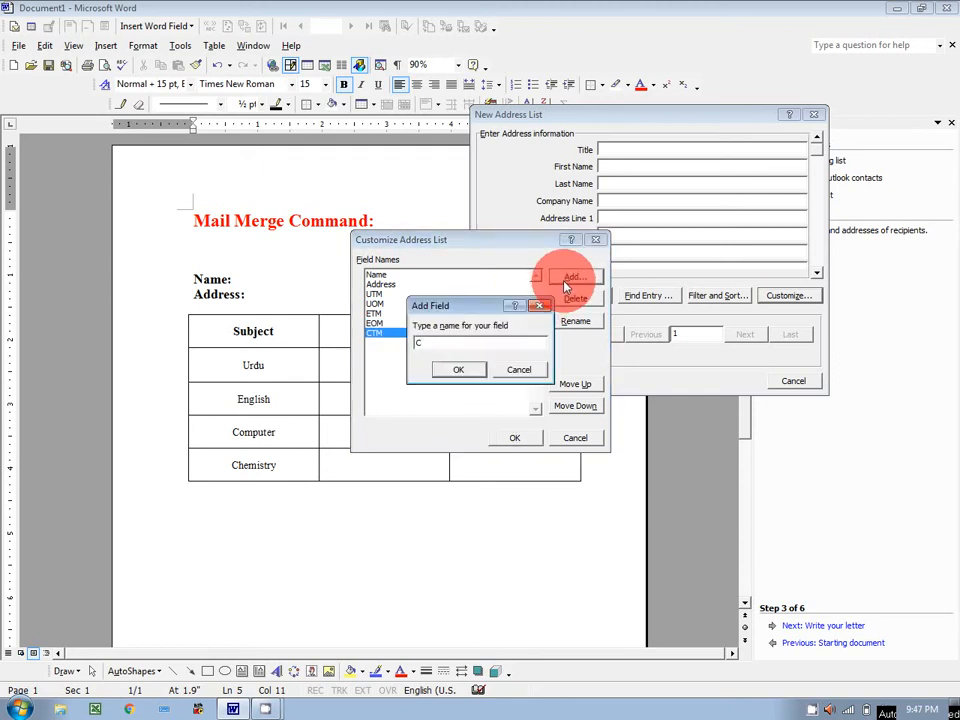
pyautogui.click(452, 372)
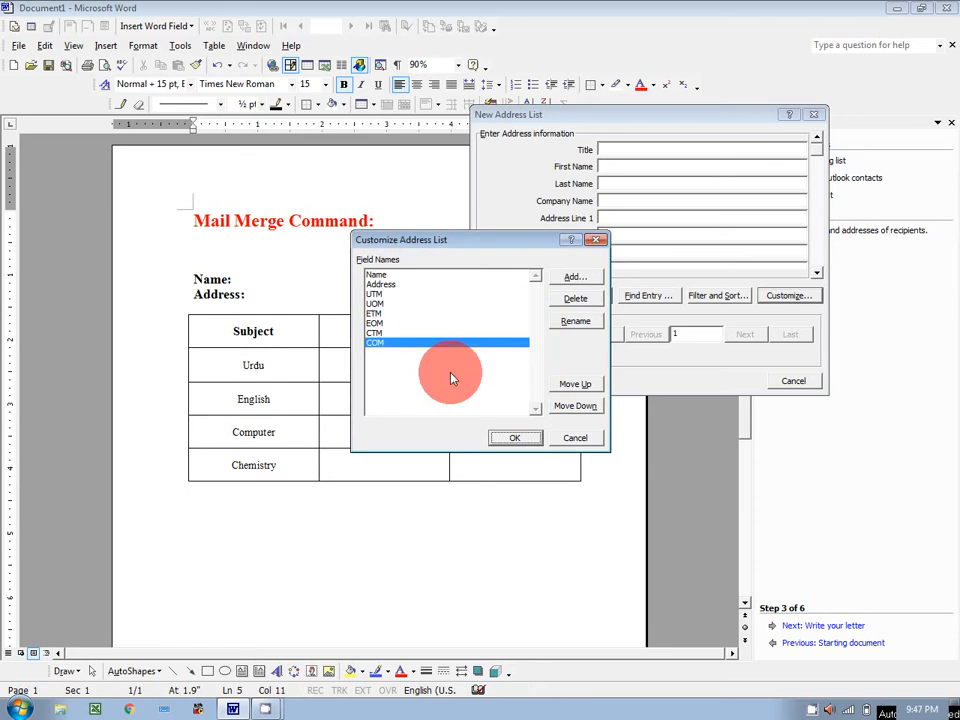
pyautogui.click(575, 280)
pyautogui.write('CHTM')
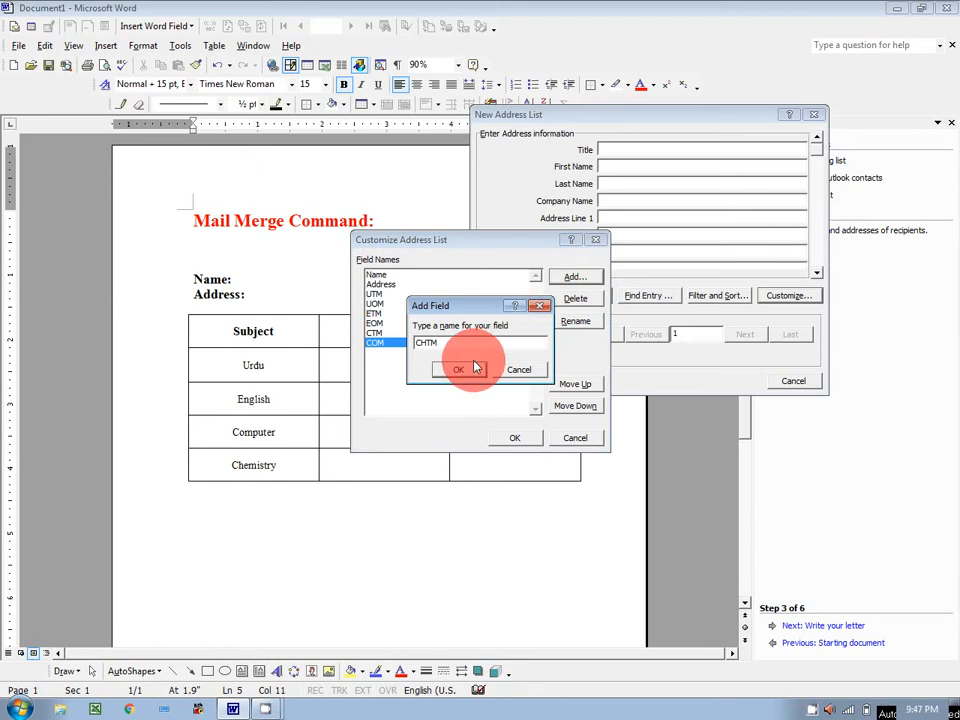
pyautogui.click(457, 369)
pyautogui.click(566, 279)
pyautogui.write('CHOM')
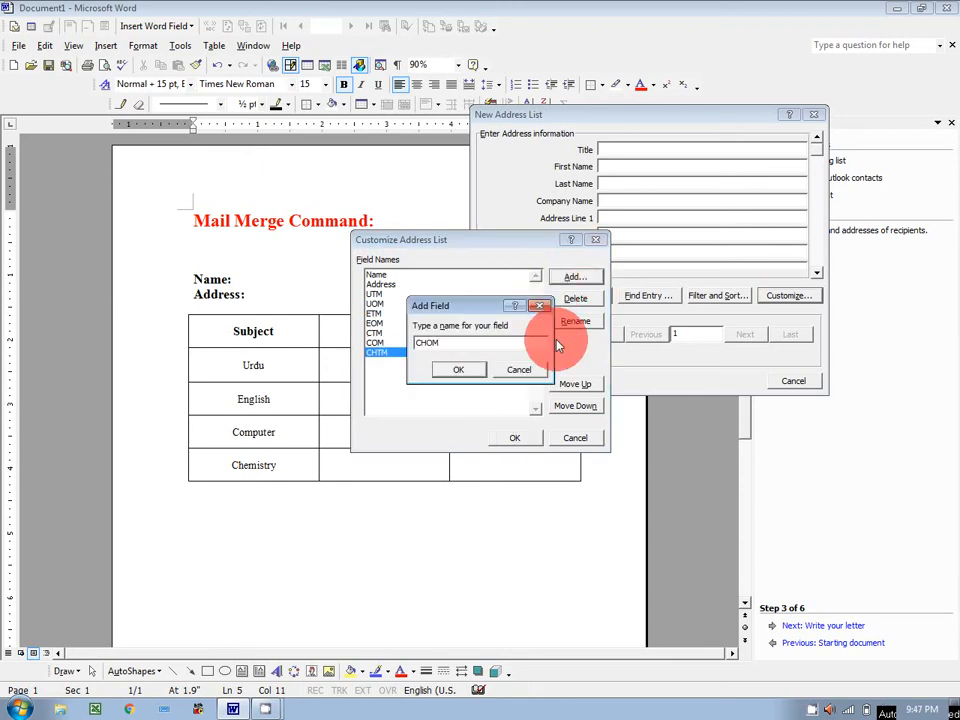
pyautogui.click(459, 371)
pyautogui.click(507, 439)
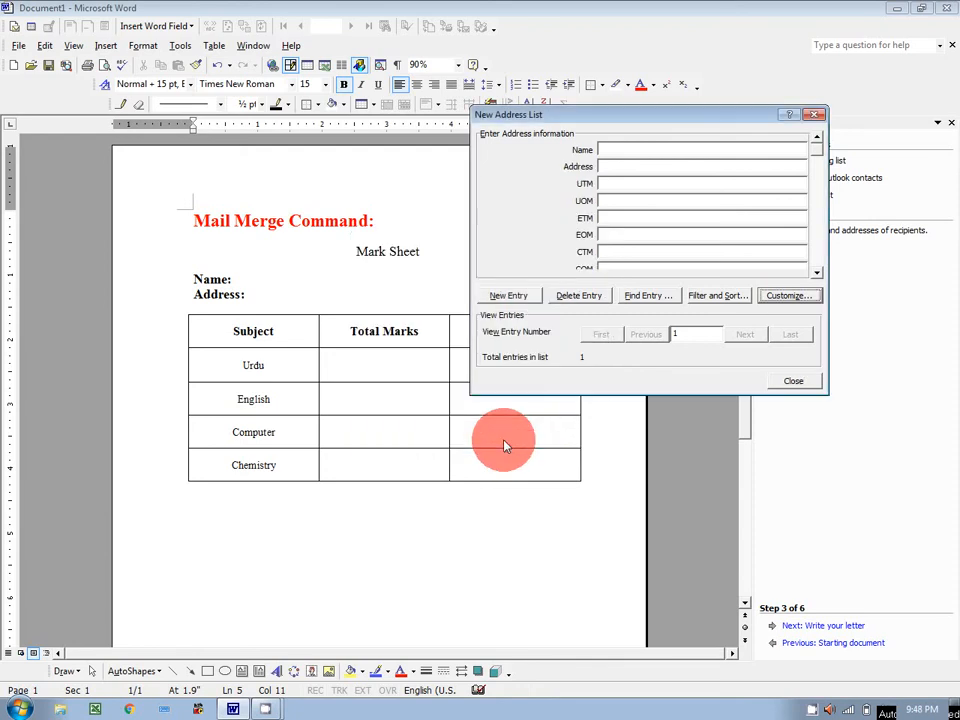
# Step: Enter the first student's full name and address in the new entry
pyautogui.moveTo(818, 157); pyautogui.dragTo(729, 133)
pyautogui.click(638, 149)
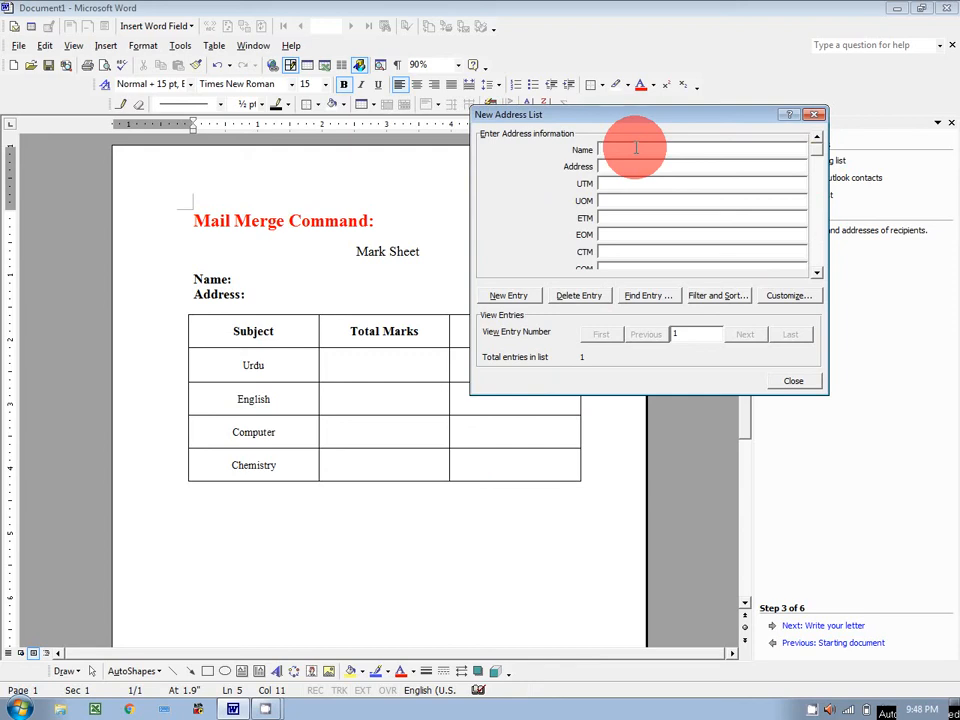
pyautogui.click(618, 164)
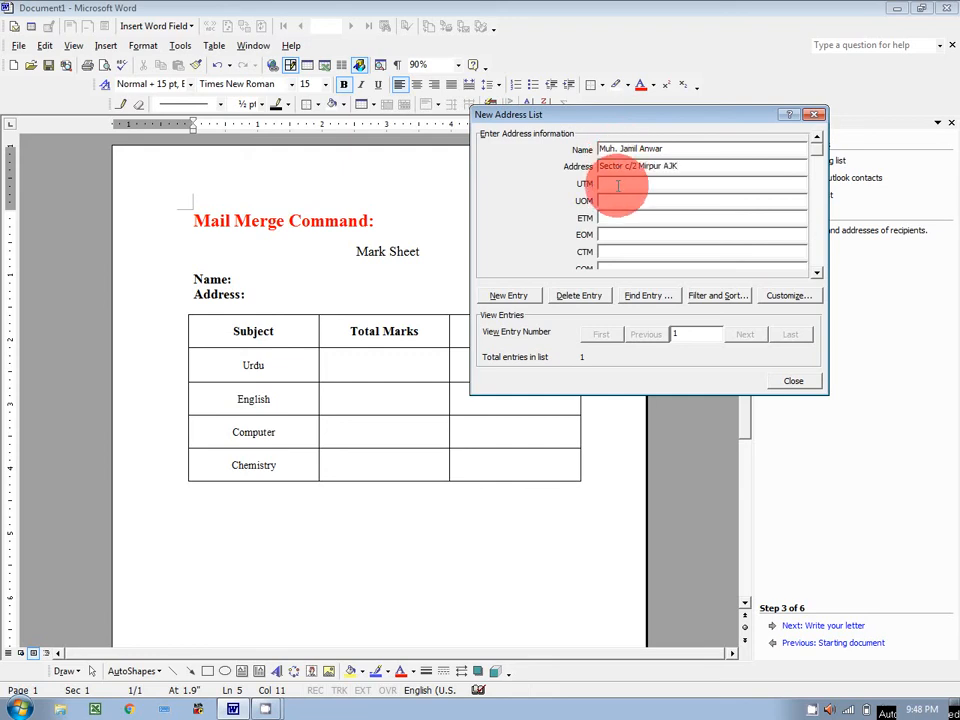
# Step: Enter marks 200, 150, 200, 90, 100, 65, 75 and 52 from UTM through CHOM
pyautogui.click(617, 185)
pyautogui.write('200')
pyautogui.press('Tab')
pyautogui.write('15')
pyautogui.press('Tab')
pyautogui.write('20090')
pyautogui.press('Tab')
pyautogui.write('100')
pyautogui.press('Tab')
pyautogui.write('65')
pyautogui.press('Tab')
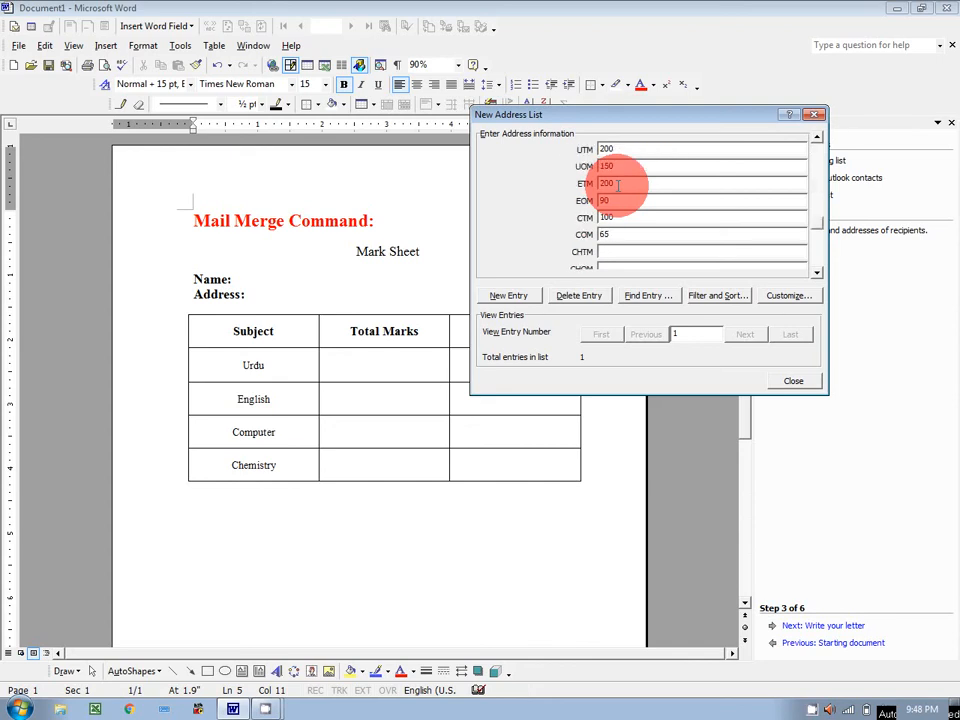
pyautogui.write('75')
pyautogui.press('Tab')
pyautogui.write('52')
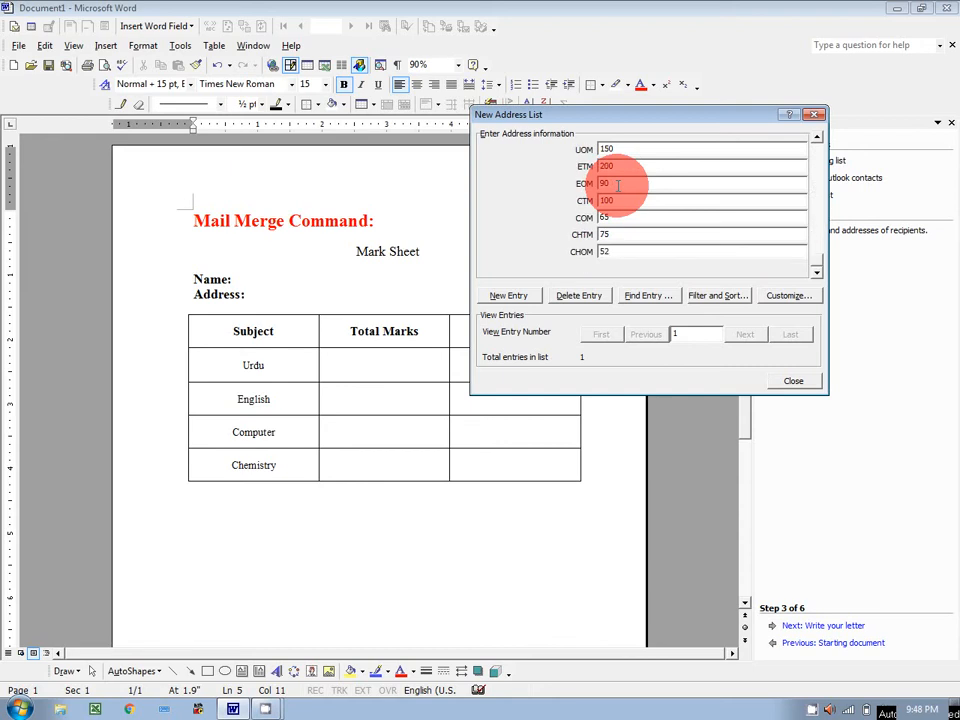
# Step: Start a second entry with the next student's name and address
pyautogui.click(528, 296)
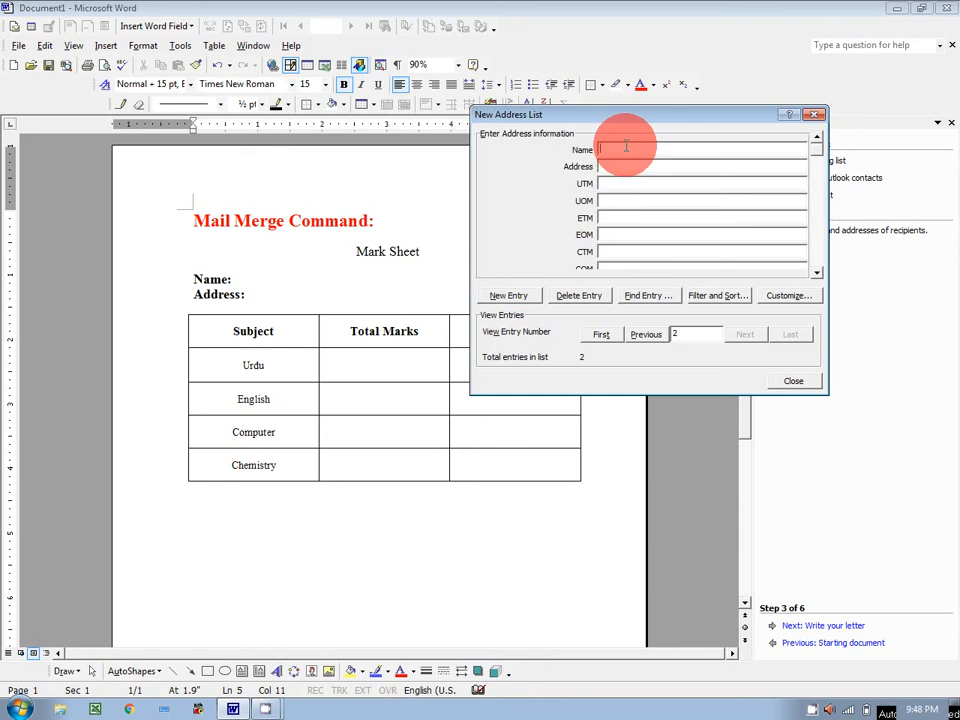
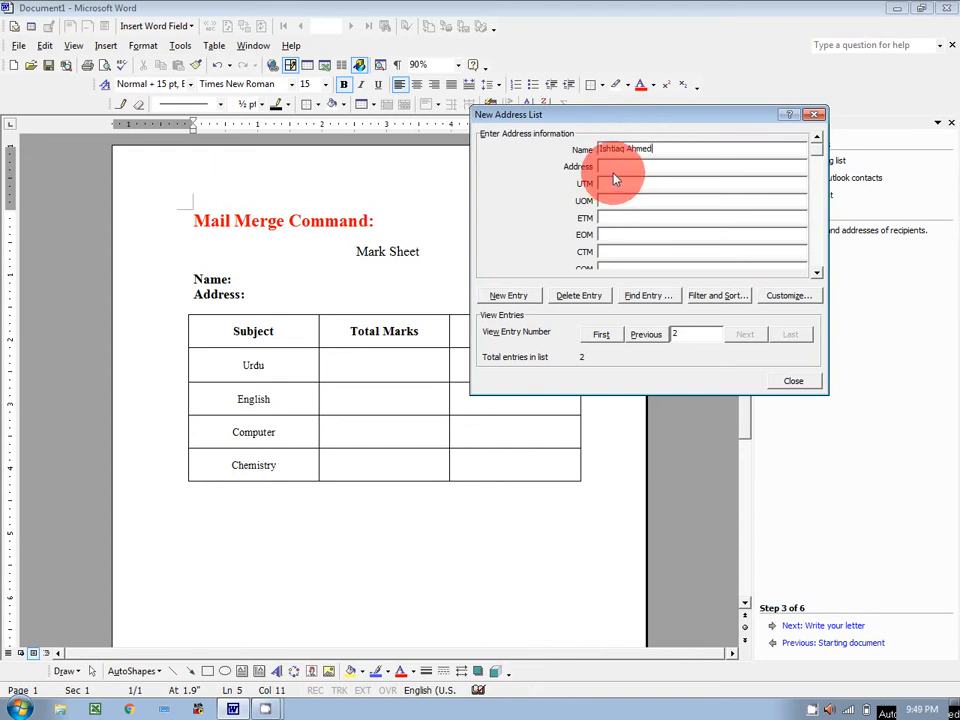
pyautogui.click(614, 166)
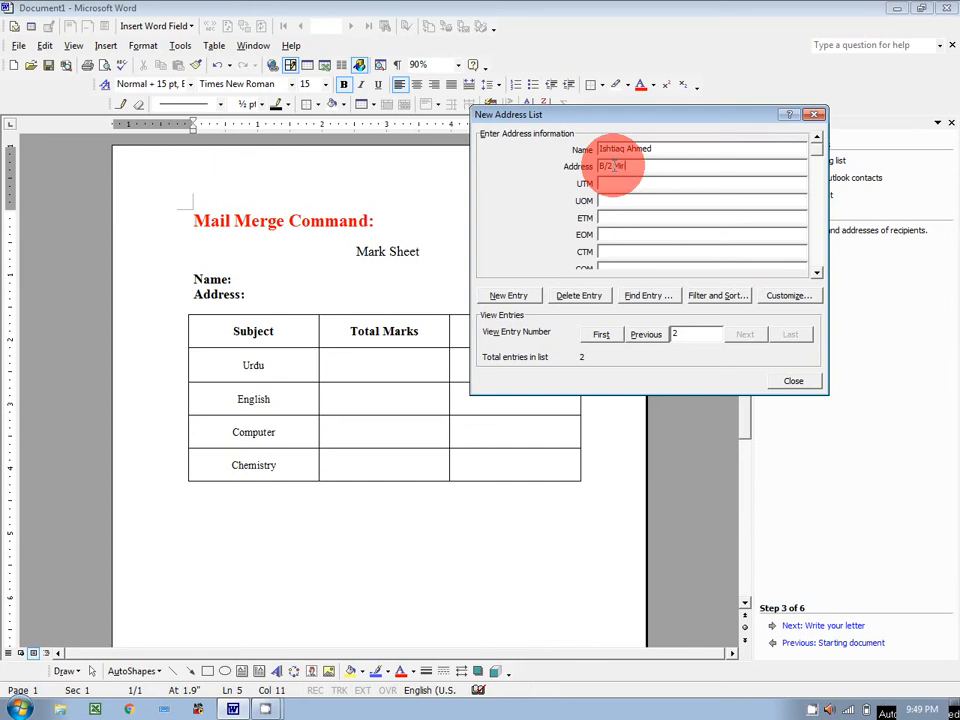
# Step: Enter marks 200, 143, 200, 120, 100, 85 and 75 from UTM through CHTM
pyautogui.click(607, 183)
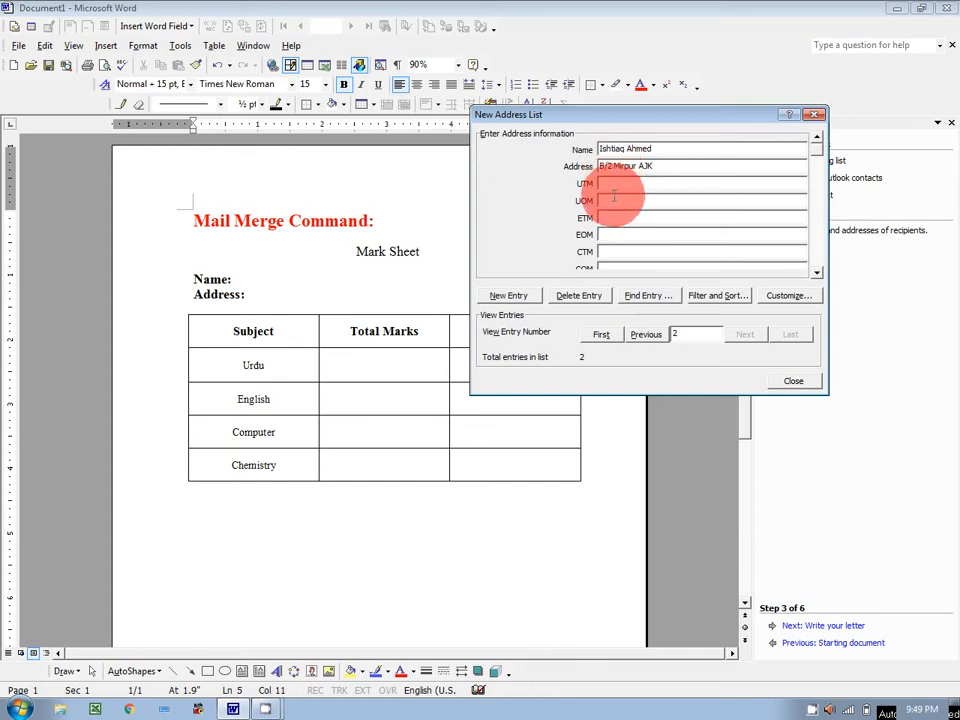
pyautogui.write('200')
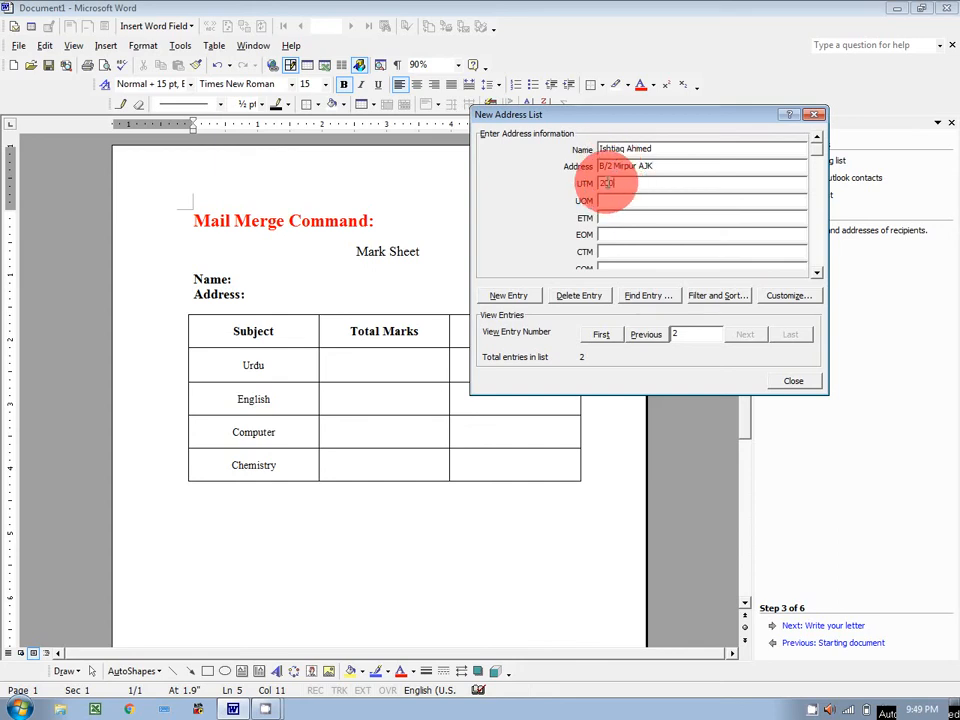
pyautogui.write('14')
pyautogui.write('200')
pyautogui.write('120')
pyautogui.write('100')
pyautogui.press('Tab')
pyautogui.write('85')
pyautogui.press('Tab')
pyautogui.write('75')
pyautogui.press('Tab')
# Step: Add a third address-list entry with the student's name and address, correcting typing mistakes
pyautogui.write('48')
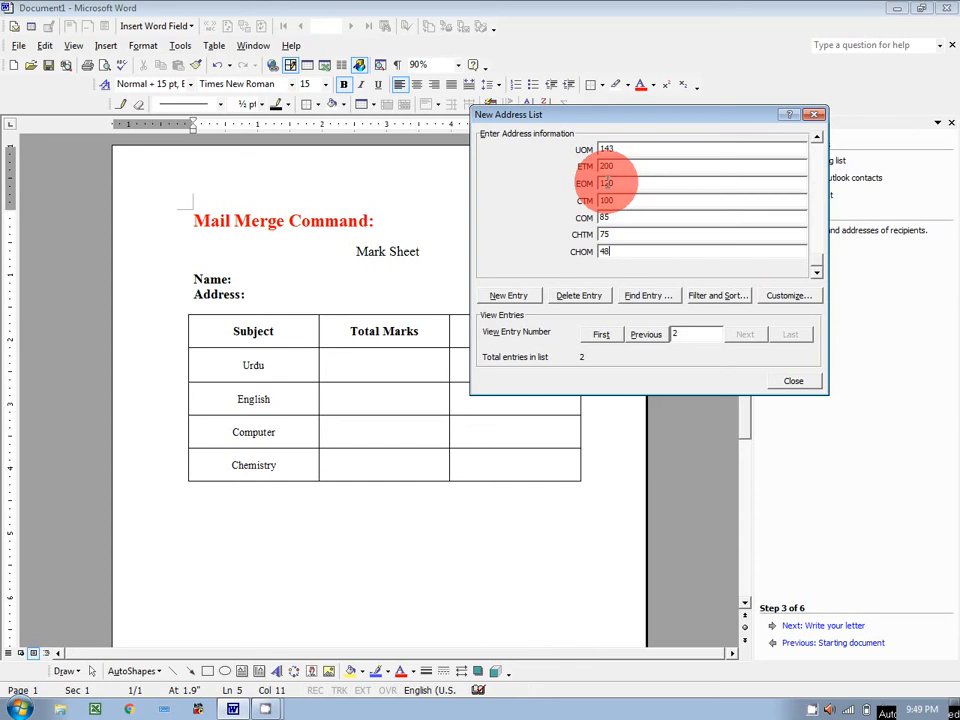
pyautogui.click(525, 296)
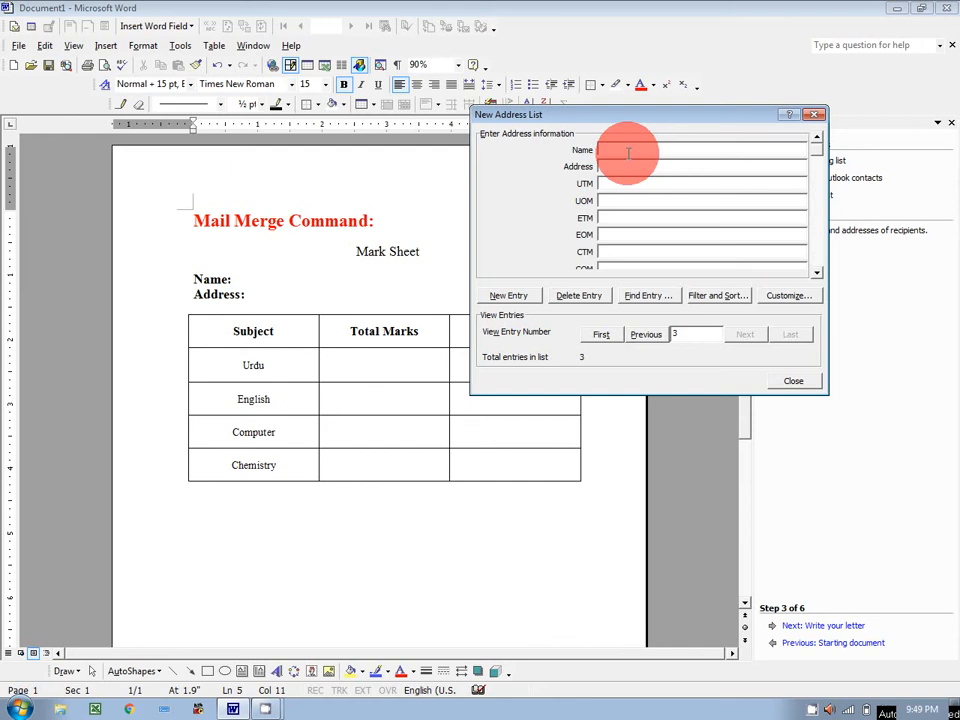
pyautogui.click(626, 165)
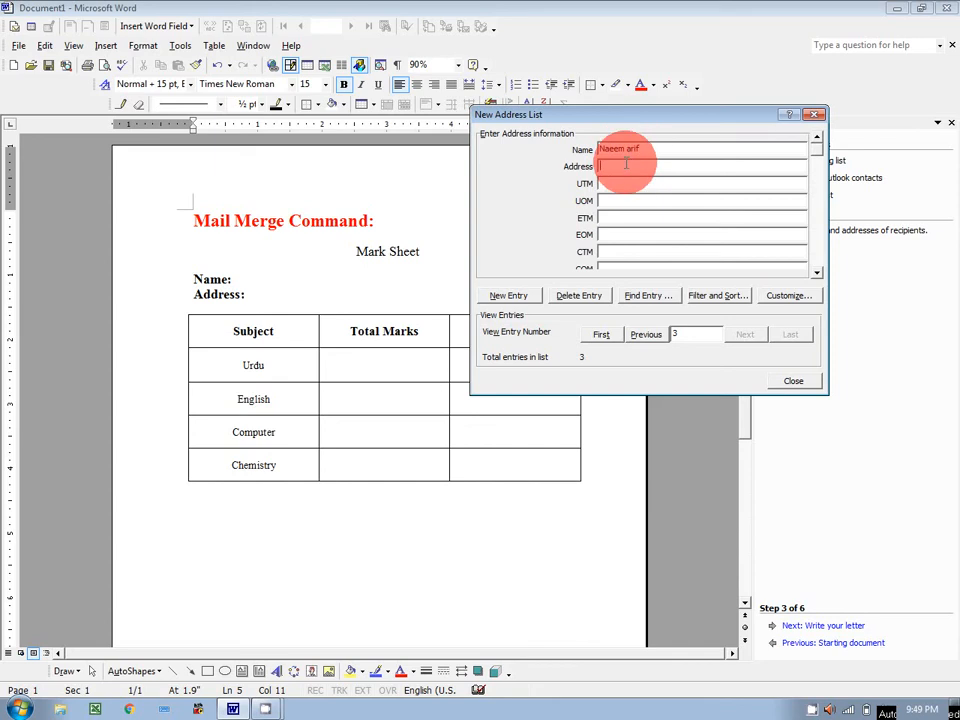
pyautogui.write('Mina muHammad TOwn')
pyautogui.press('BackSpace')
pyautogui.press('BackSpace')
pyautogui.press('BackSpace')
pyautogui.press('BackSpace')
pyautogui.press('BackSpace')
pyautogui.press('BackSpace')
pyautogui.press('BackSpace')
pyautogui.press('BackSpace')
pyautogui.press('BackSpace')
pyautogui.press('BackSpace')
pyautogui.press('BackSpace')
pyautogui.press('BackSpace')
pyautogui.press('BackSpace')
pyautogui.write('mi')
pyautogui.press('BackSpace')
pyautogui.press('BackSpace')
pyautogui.press('BackSpace')
pyautogui.write('muhammad town mirpur ajk')
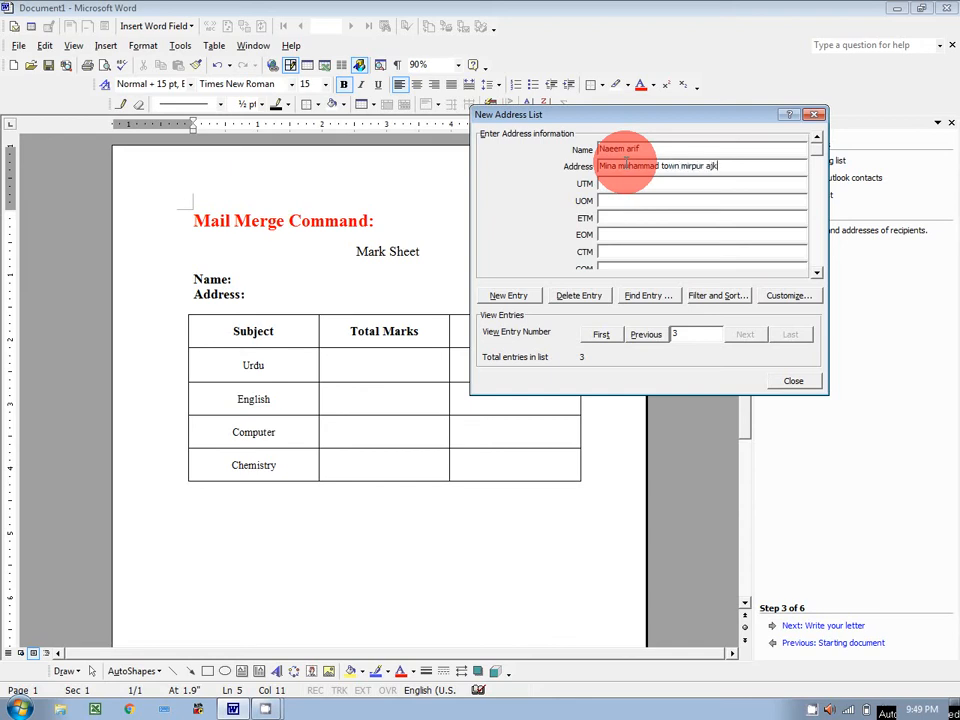
# Step: Enter the third student's marks 200, 100, 200, 45, 100, 75, 75 and 60
pyautogui.click(615, 181)
pyautogui.write('200')
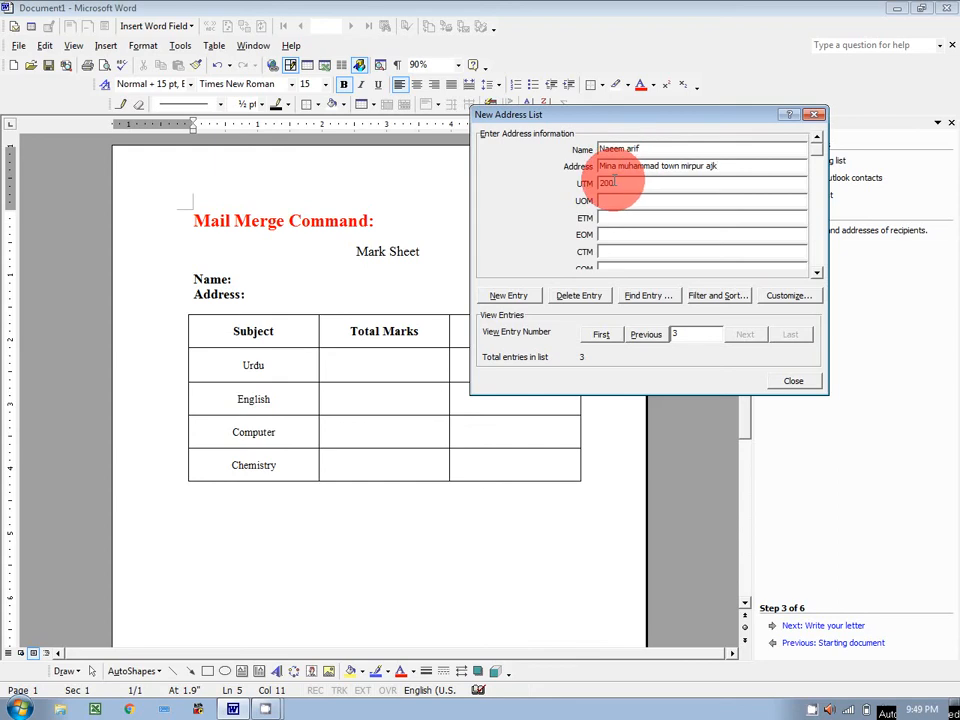
pyautogui.press('Tab')
pyautogui.write('100')
pyautogui.write('200')
pyautogui.click(614, 182)
pyautogui.write('45')
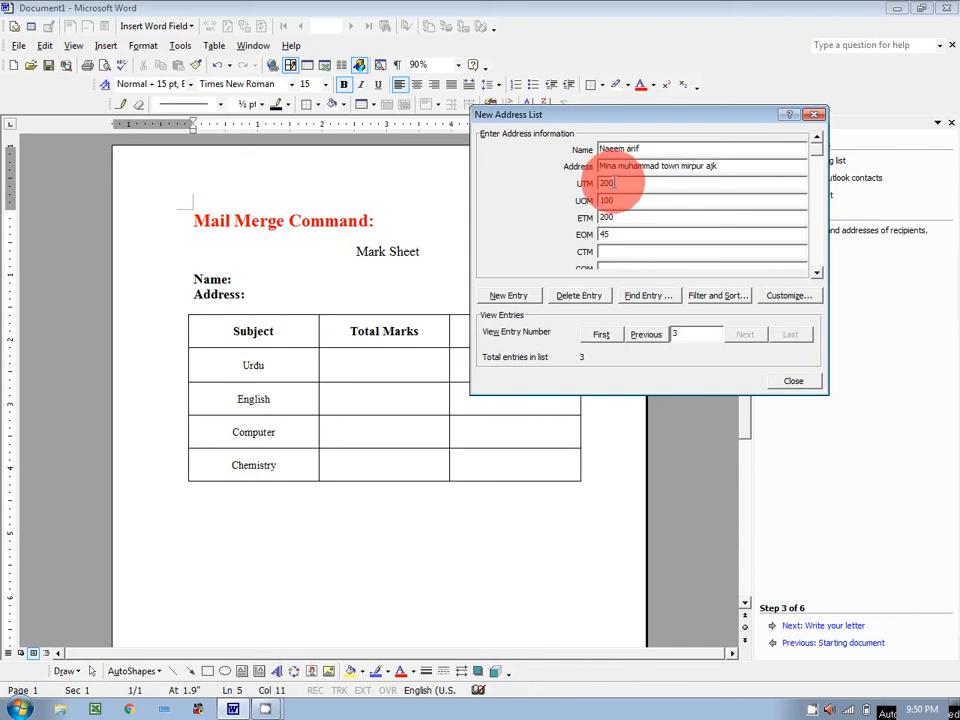
pyautogui.write('100')
pyautogui.press('Tab')
pyautogui.write('75')
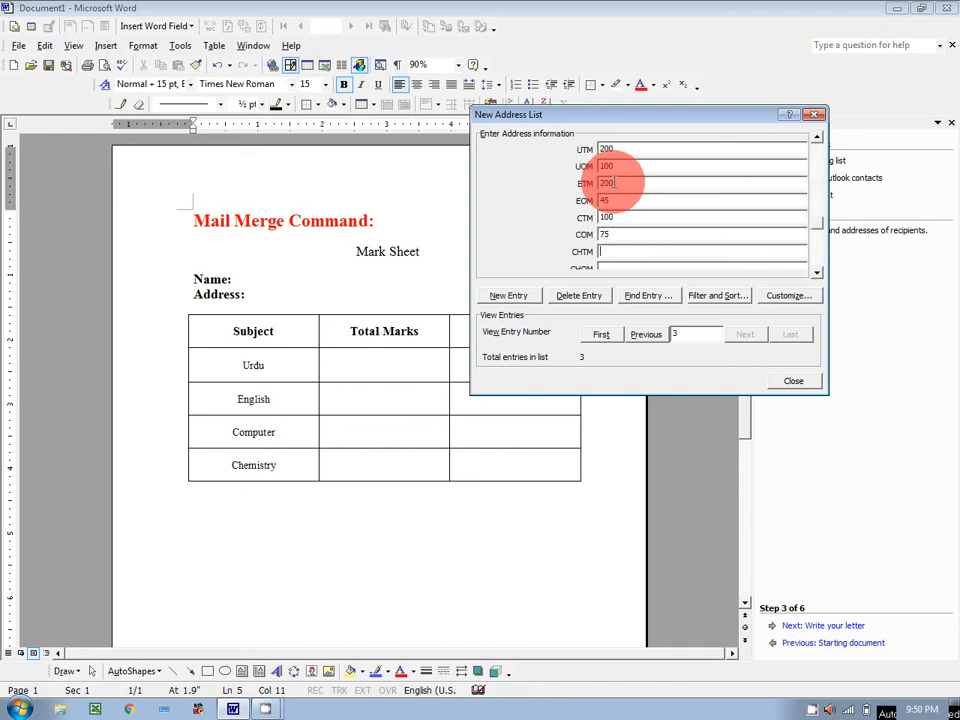
pyautogui.write('75')
pyautogui.press('Tab')
pyautogui.write('60')
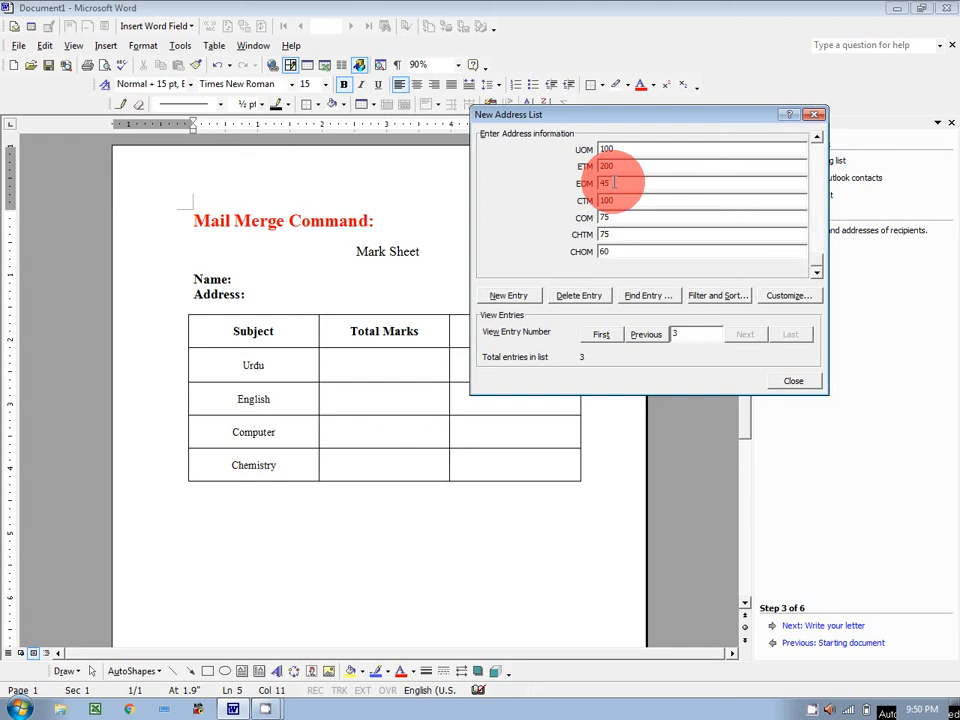
# Step: Finish the three-entry address list and save it as MMR on the Desktop
pyautogui.click(493, 296)
pyautogui.click(803, 385)
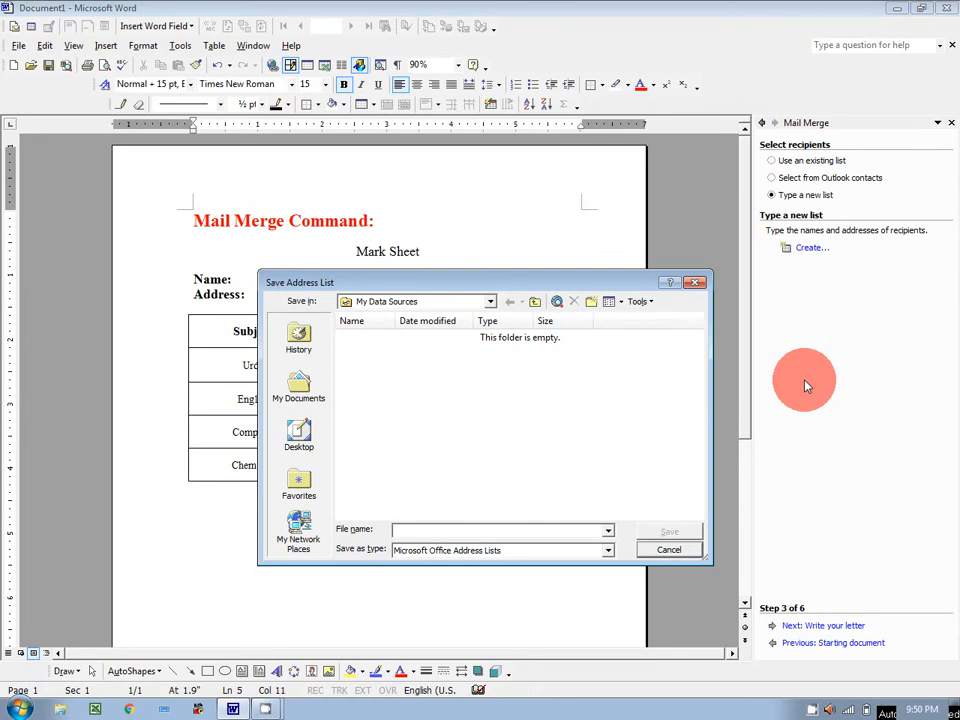
pyautogui.click(290, 436)
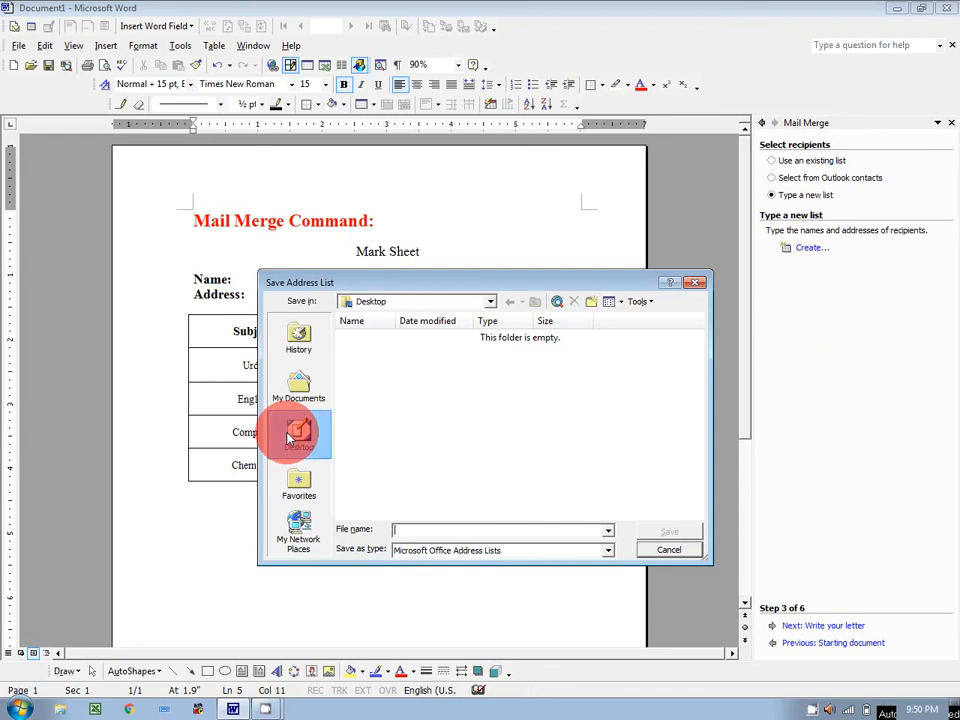
pyautogui.click(416, 528)
pyautogui.write('M')
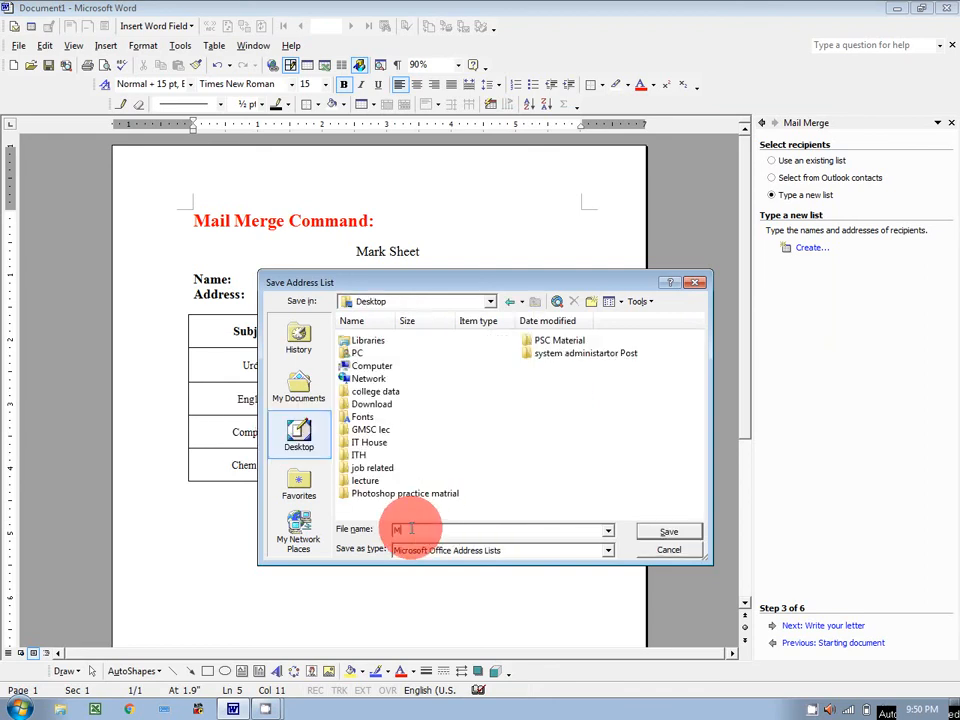
pyautogui.write('MR')
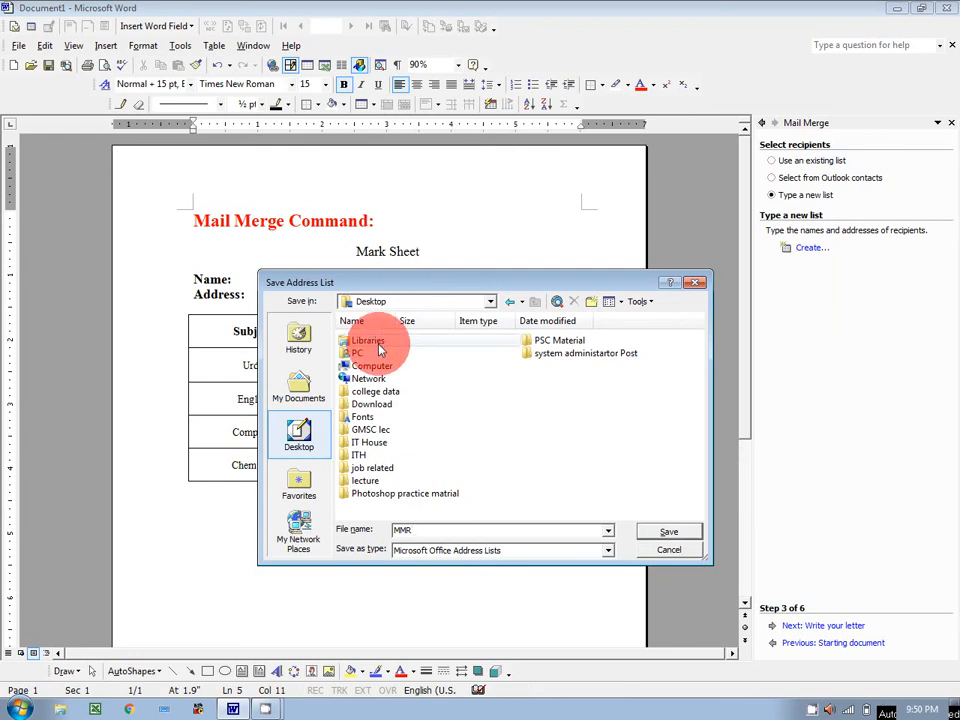
pyautogui.click(672, 530)
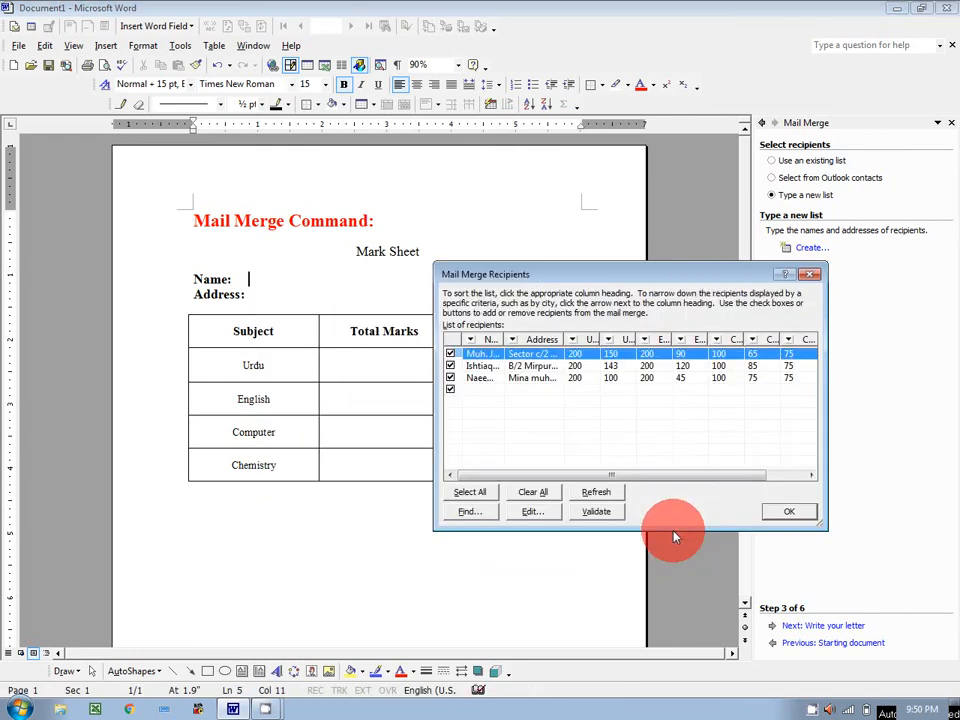
# Step: Accept all three MMR recipients and advance the wizard to Write your letter
pyautogui.click(790, 514)
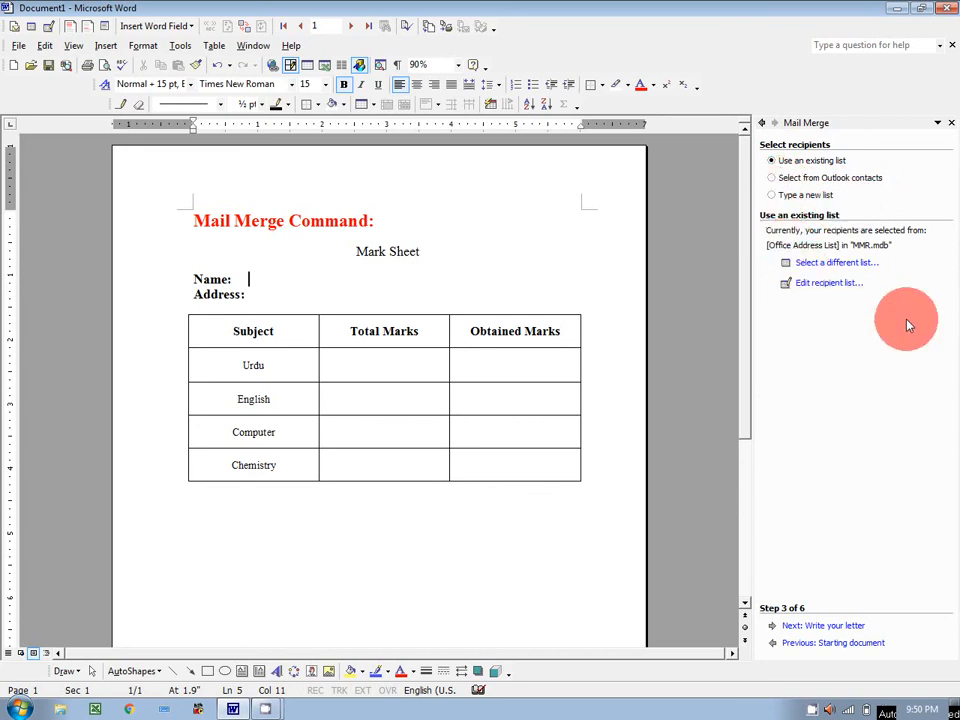
pyautogui.click(818, 626)
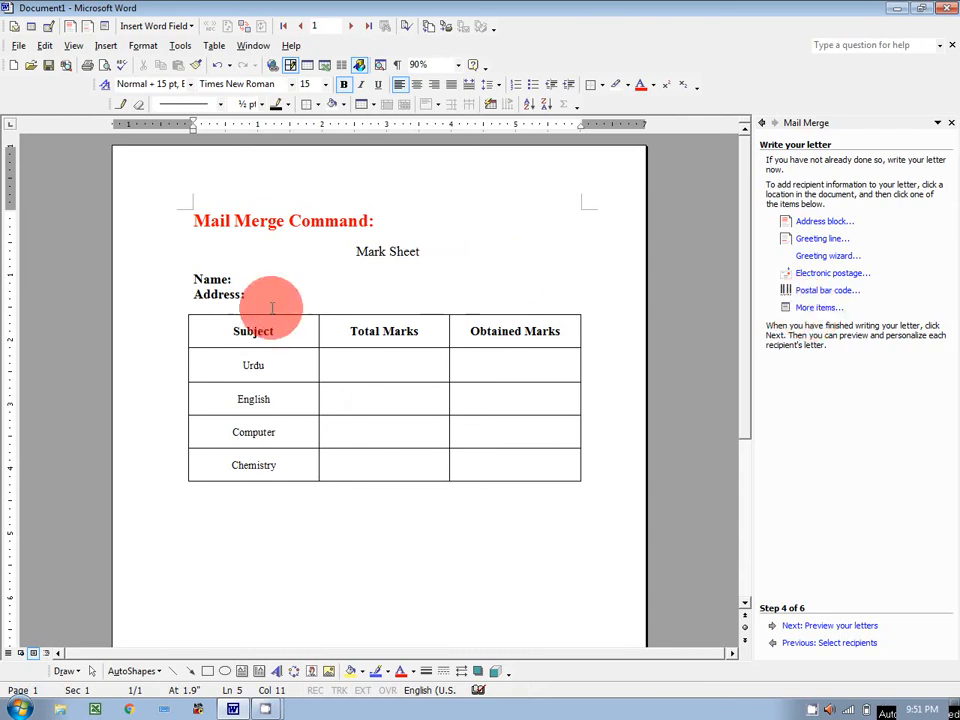
# Step: Insert the «Name» and «Address» merge fields after the Name: and Address: labels
pyautogui.press('Tab')
pyautogui.press('Tab')
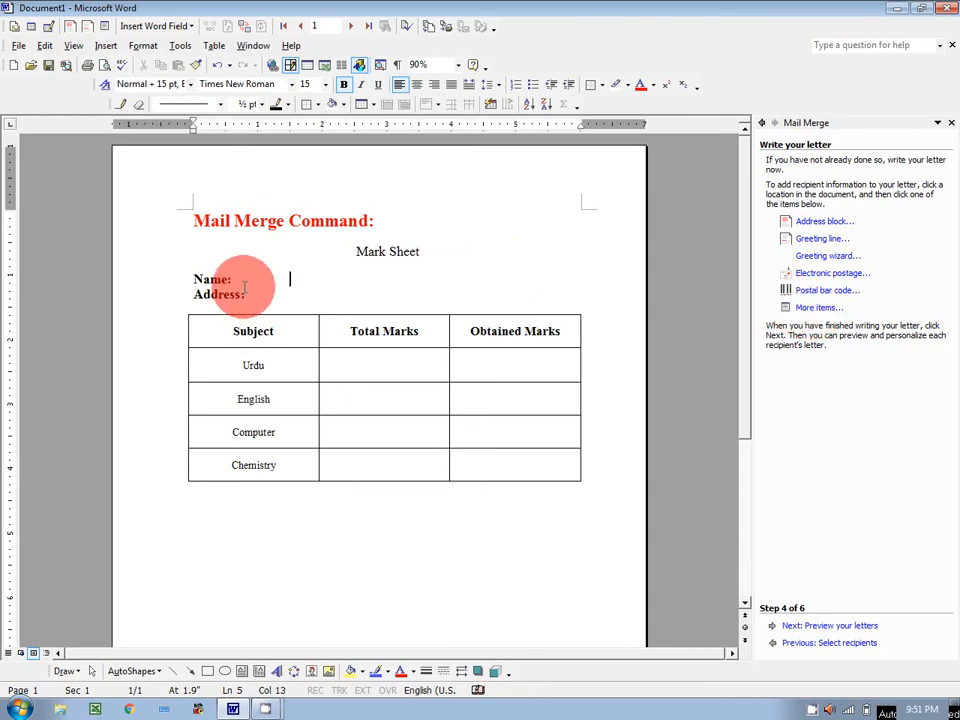
pyautogui.click(814, 308)
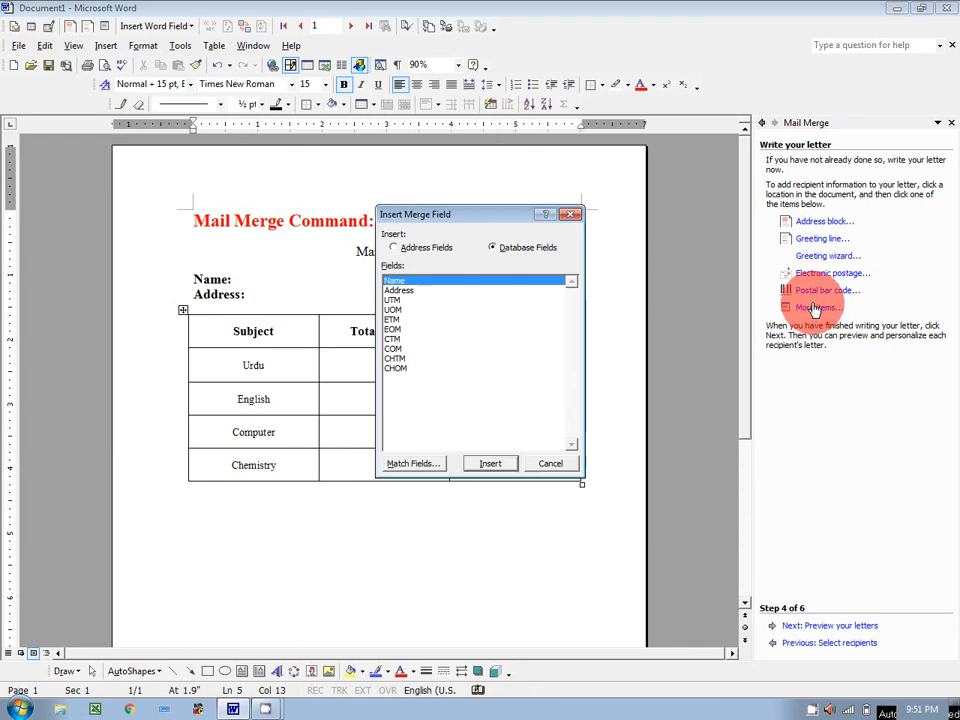
pyautogui.click(489, 463)
pyautogui.click(546, 462)
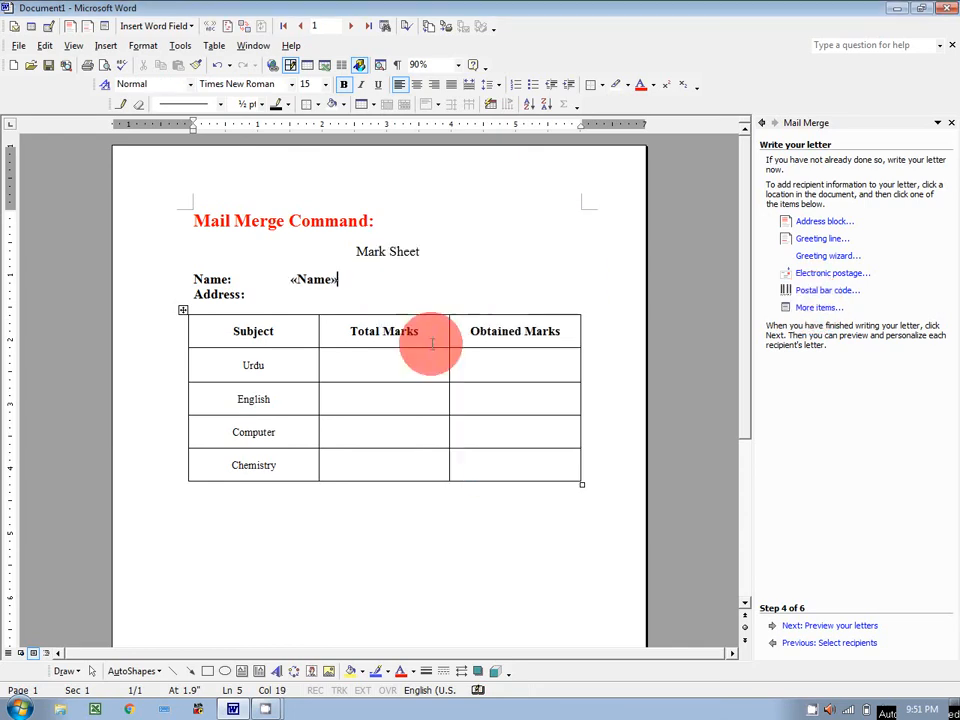
pyautogui.click(252, 294)
pyautogui.press('Tab')
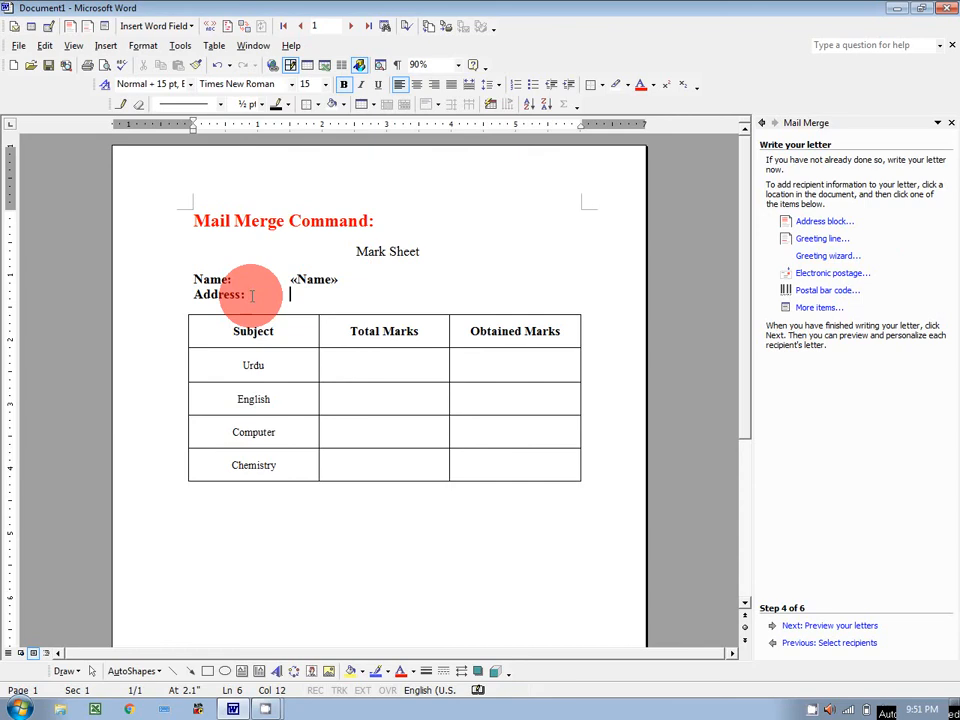
pyautogui.click(818, 307)
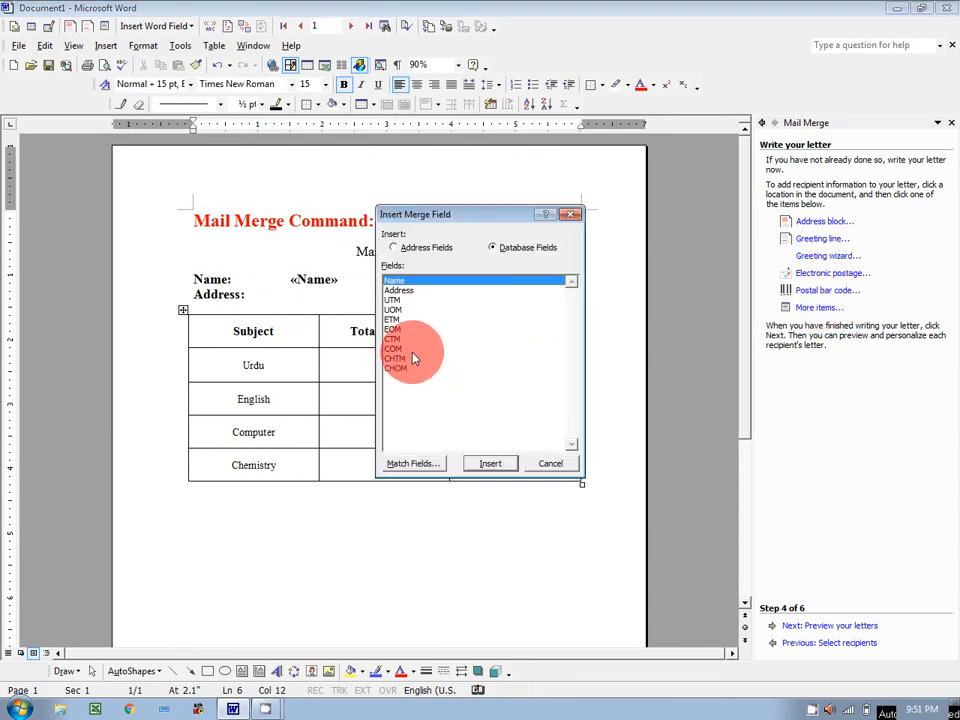
pyautogui.click(490, 466)
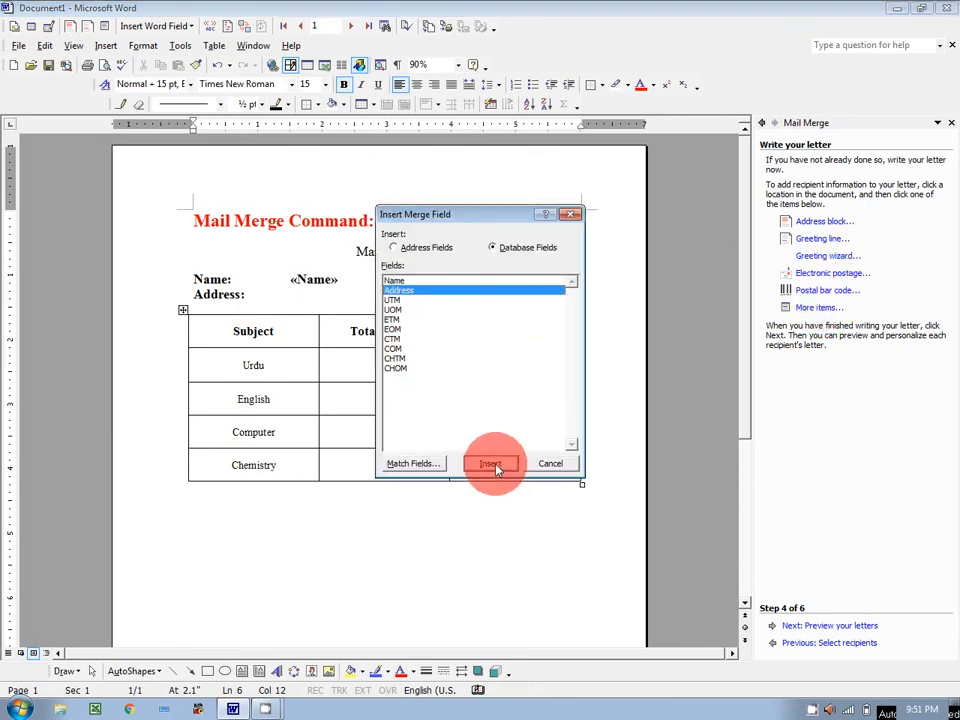
# Step: Fill Urdu's Total and Obtained Marks cells with the «UTM» and «UOM» merge fields
pyautogui.click(549, 465)
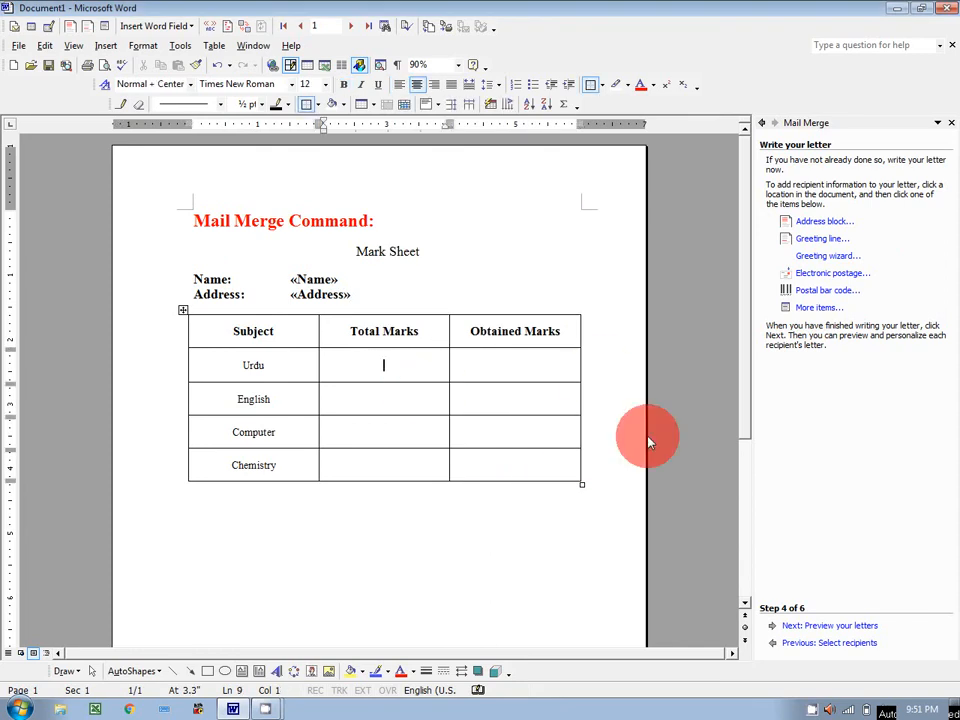
pyautogui.click(828, 309)
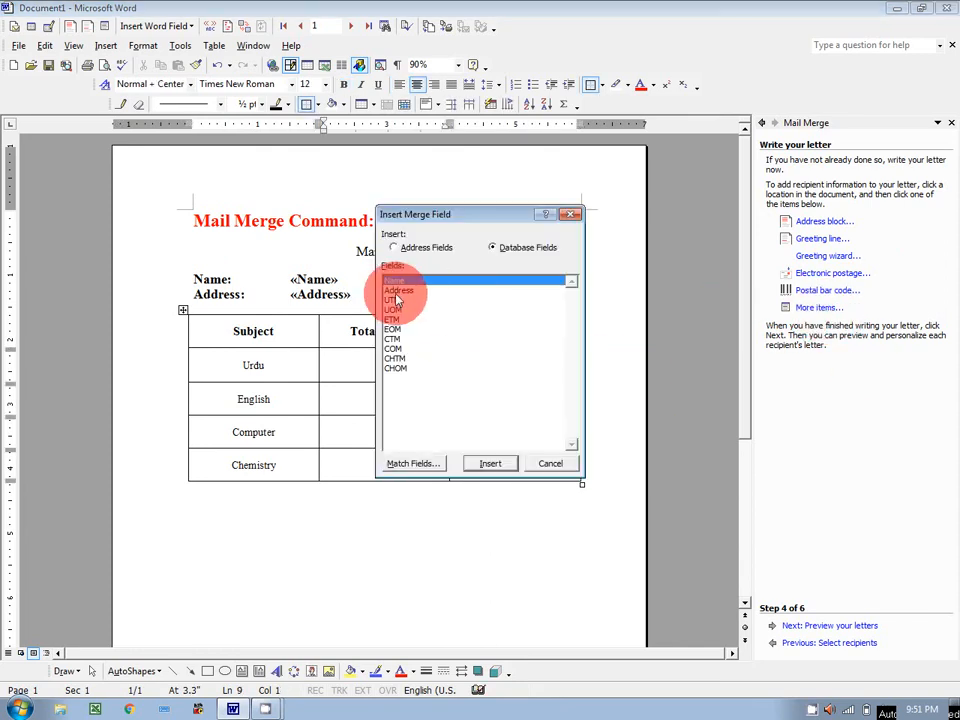
pyautogui.click(422, 300)
pyautogui.click(490, 463)
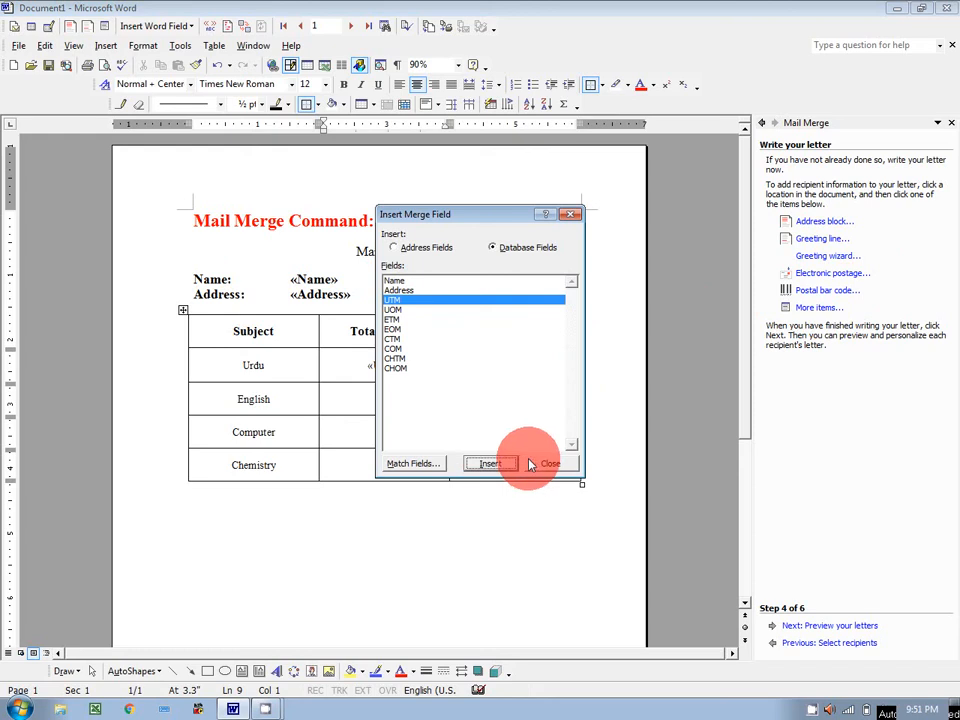
pyautogui.click(543, 465)
pyautogui.click(525, 368)
pyautogui.click(826, 307)
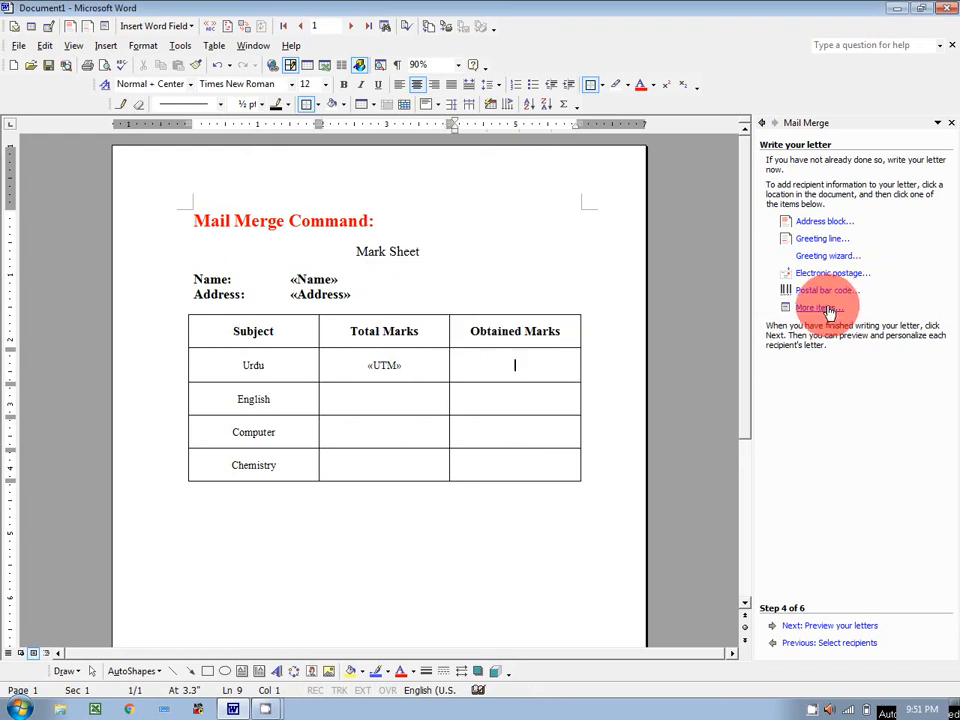
pyautogui.click(406, 313)
pyautogui.click(489, 466)
pyautogui.click(543, 465)
# Step: Fill English's Total and Obtained Marks cells with the «ETM» and «EOM» merge fields
pyautogui.click(386, 398)
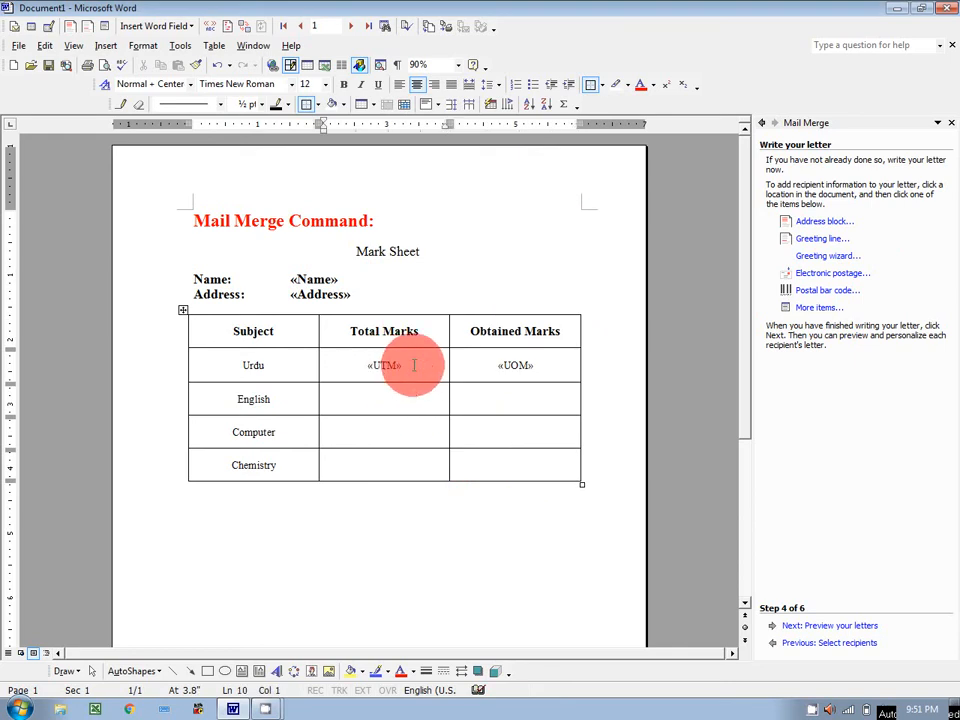
pyautogui.click(814, 307)
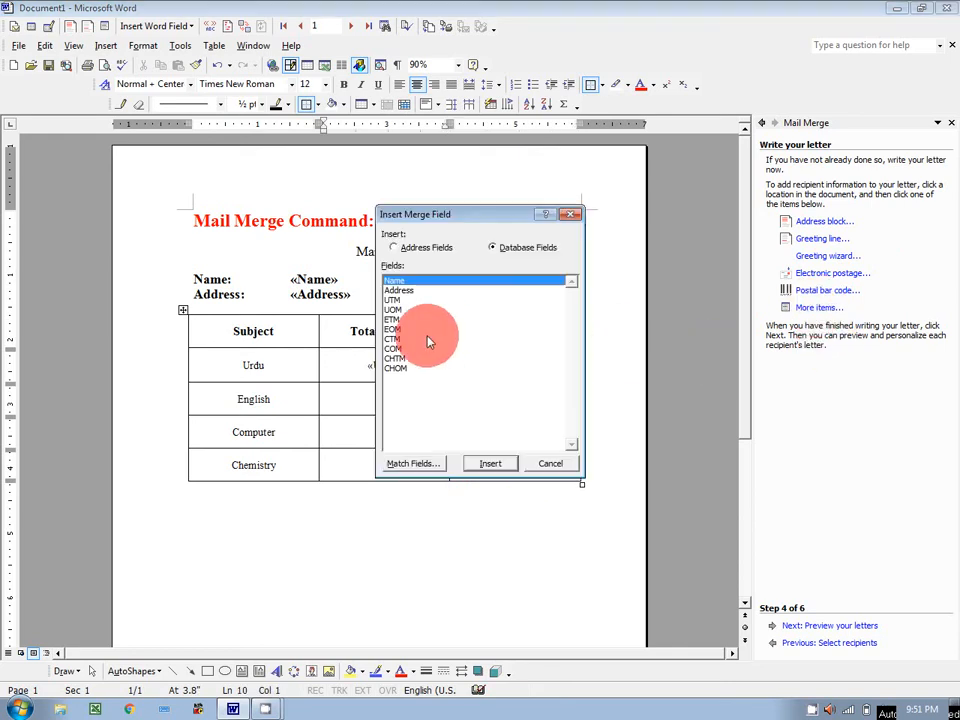
pyautogui.click(395, 319)
pyautogui.click(491, 465)
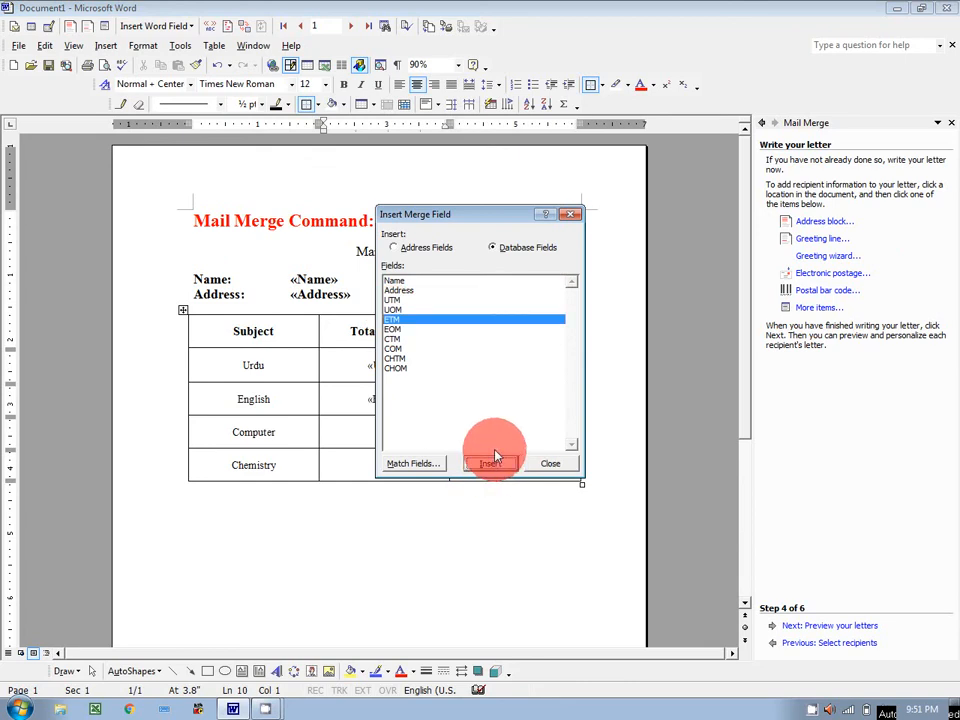
pyautogui.click(560, 470)
pyautogui.click(496, 403)
pyautogui.click(800, 307)
pyautogui.click(392, 329)
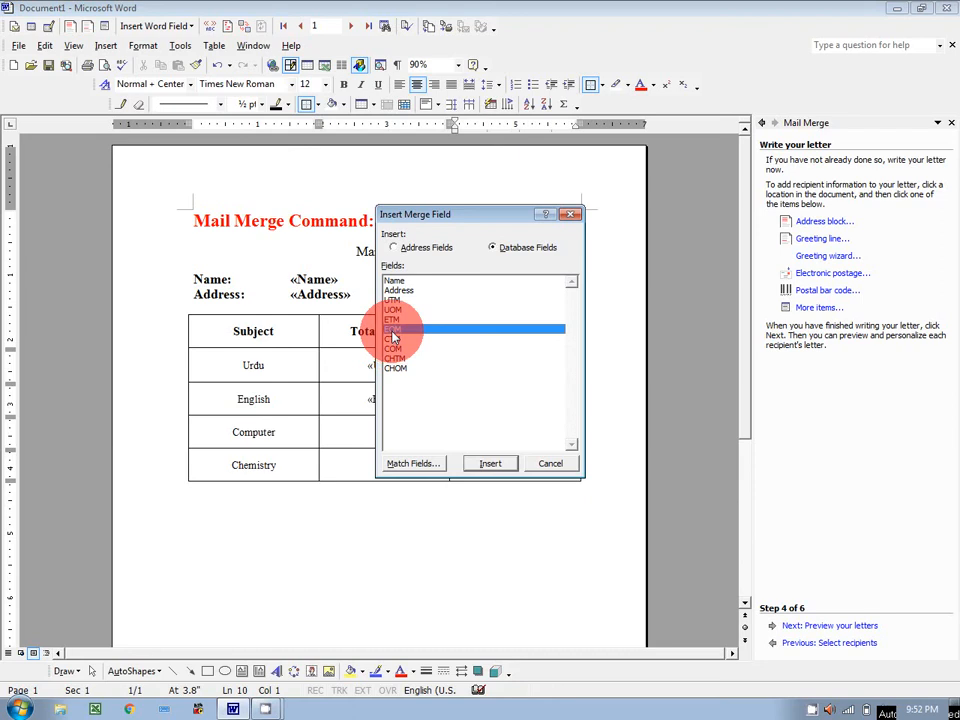
pyautogui.click(491, 465)
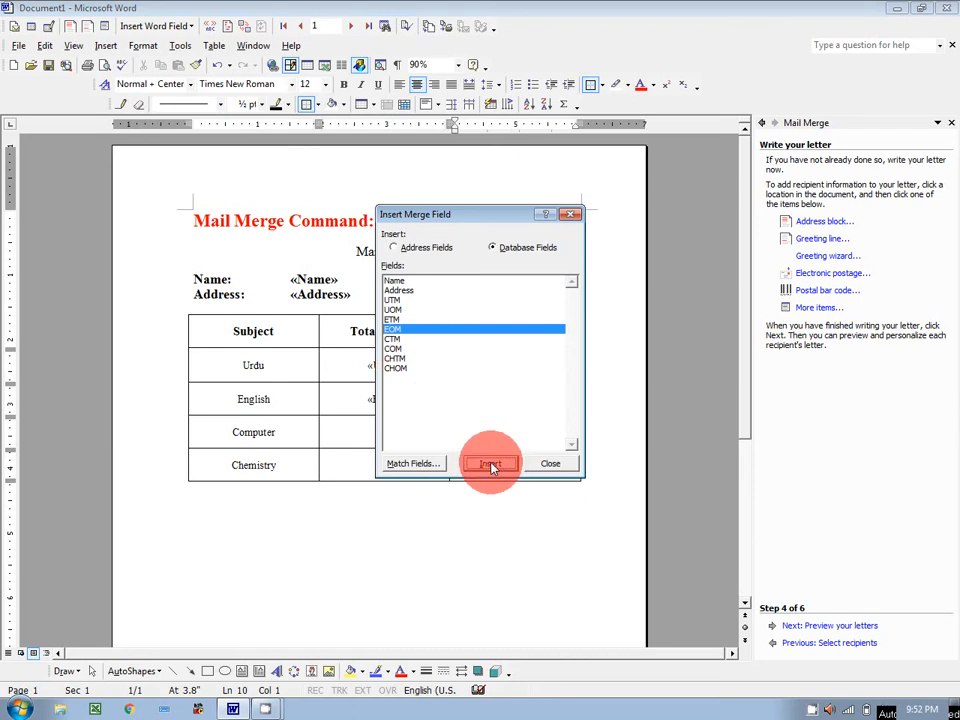
pyautogui.click(549, 464)
# Step: Fill Computer's Total and Obtained Marks cells with the «CTM» and «COM» merge fields
pyautogui.click(372, 431)
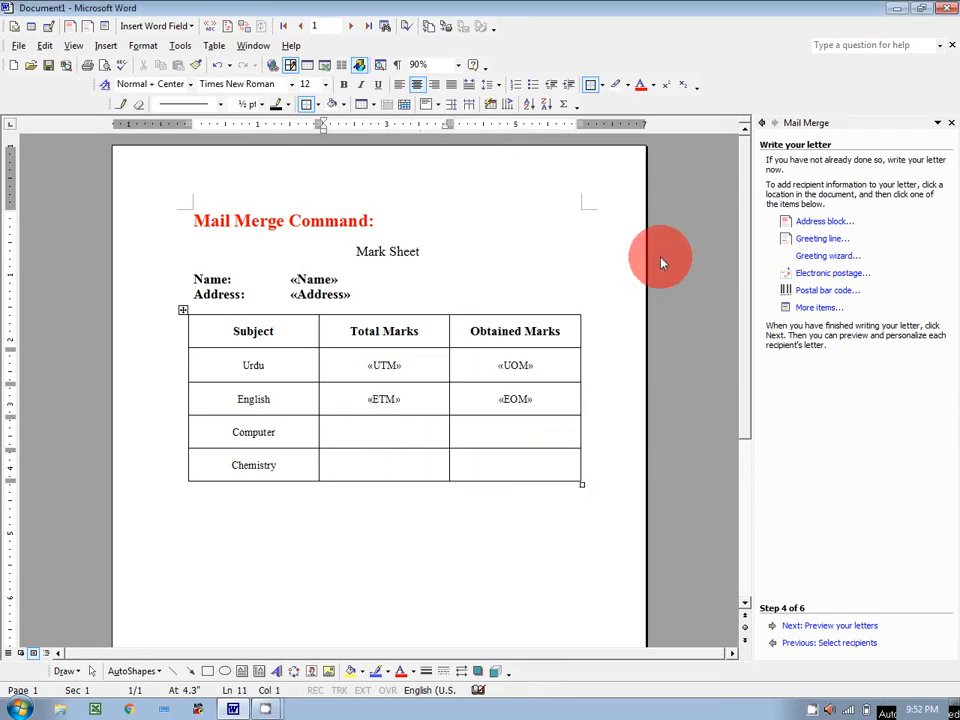
pyautogui.click(808, 308)
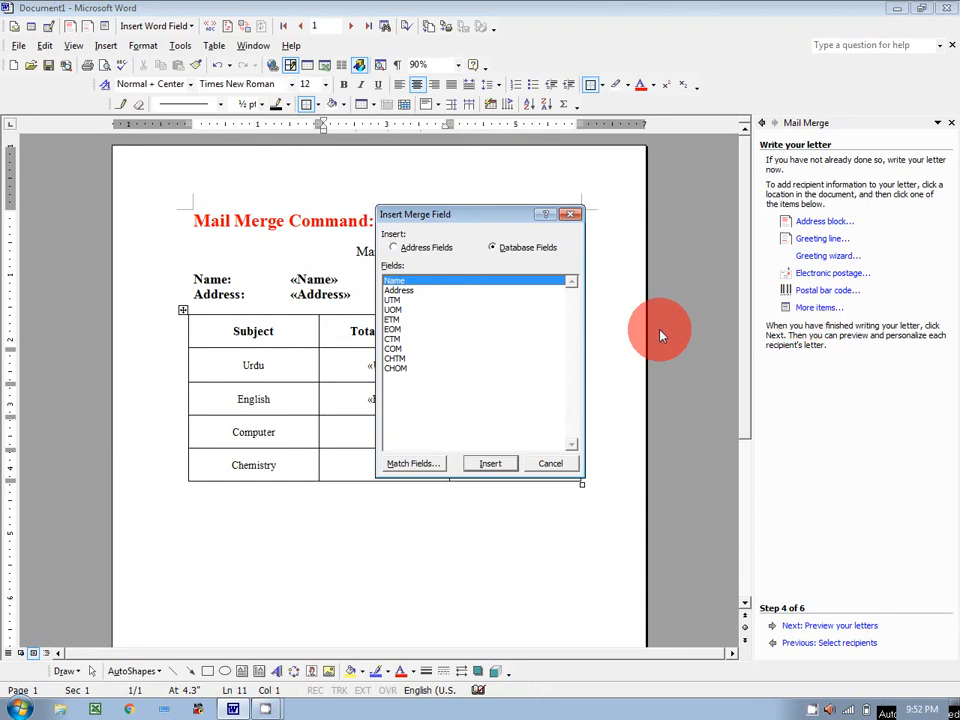
pyautogui.click(392, 339)
pyautogui.click(489, 463)
pyautogui.click(545, 464)
pyautogui.click(496, 443)
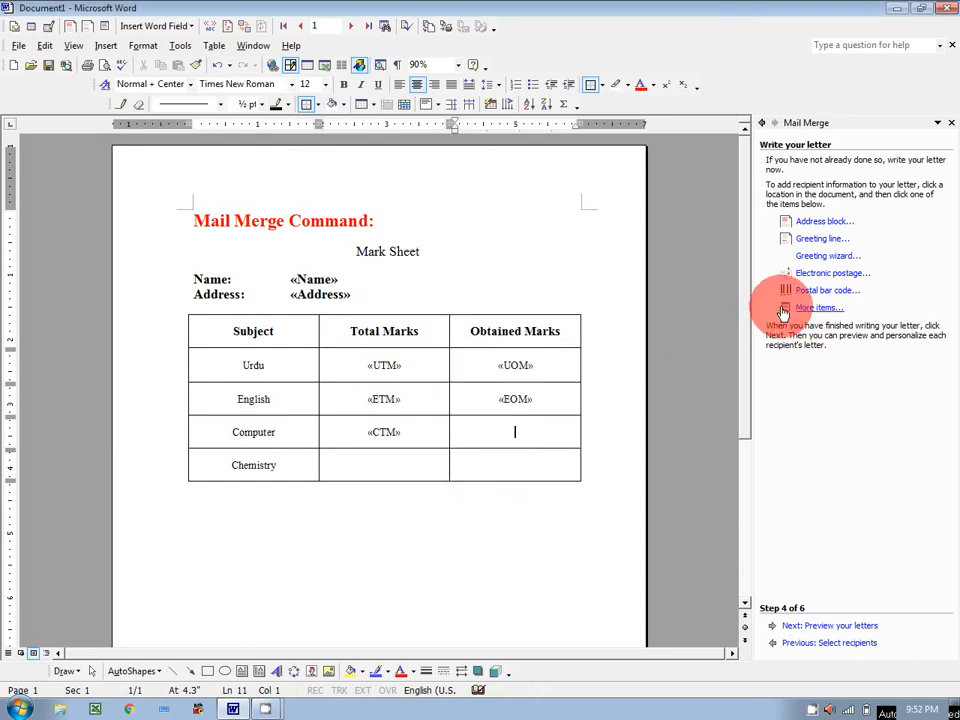
pyautogui.click(806, 307)
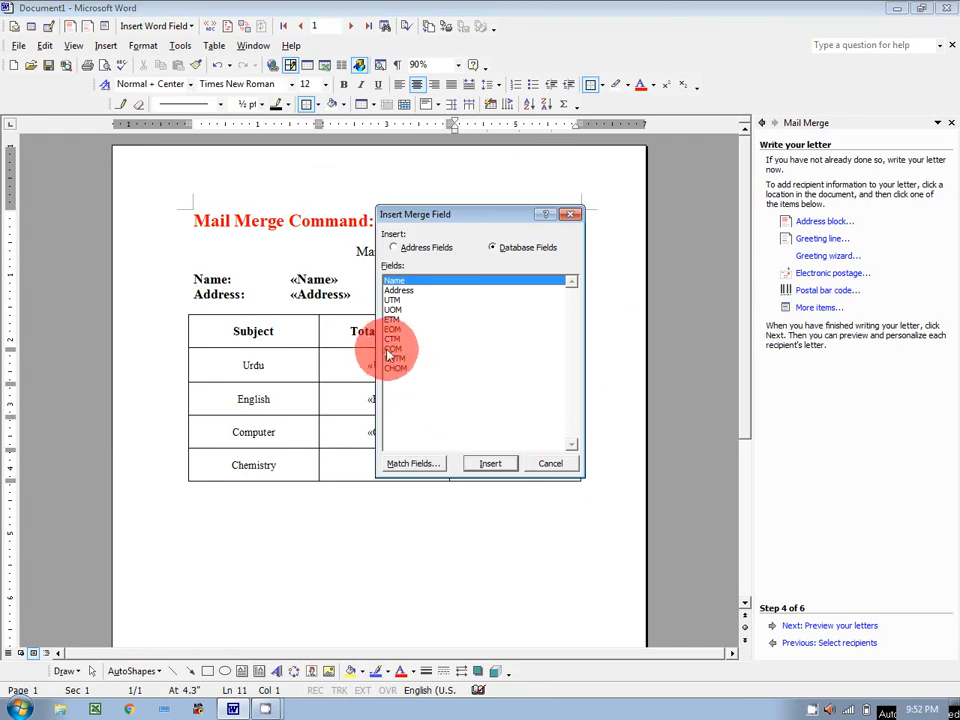
pyautogui.click(394, 348)
pyautogui.click(490, 465)
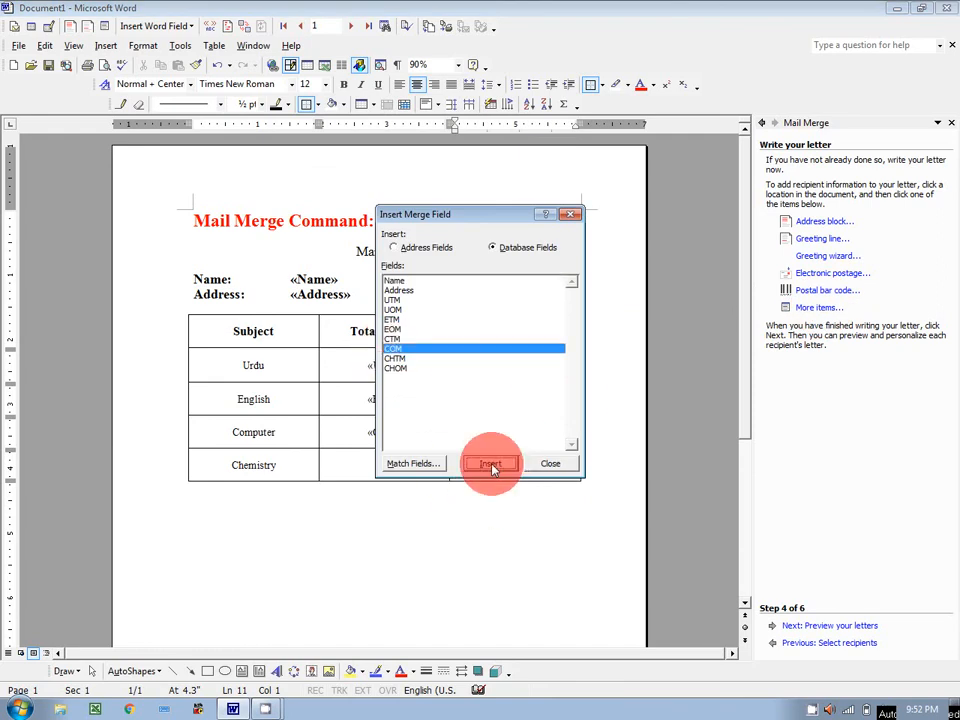
pyautogui.click(546, 464)
# Step: Fill Chemistry's Total and Obtained Marks cells with the «CHTM» and «CHOM» merge fields
pyautogui.click(386, 467)
pyautogui.click(806, 308)
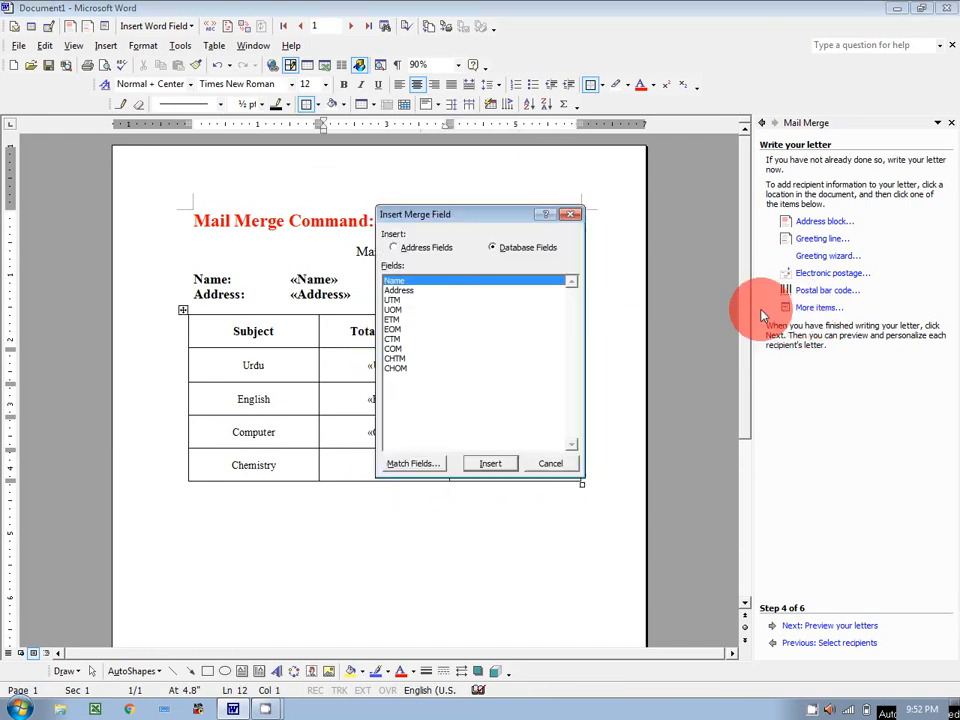
pyautogui.click(396, 358)
pyautogui.click(489, 463)
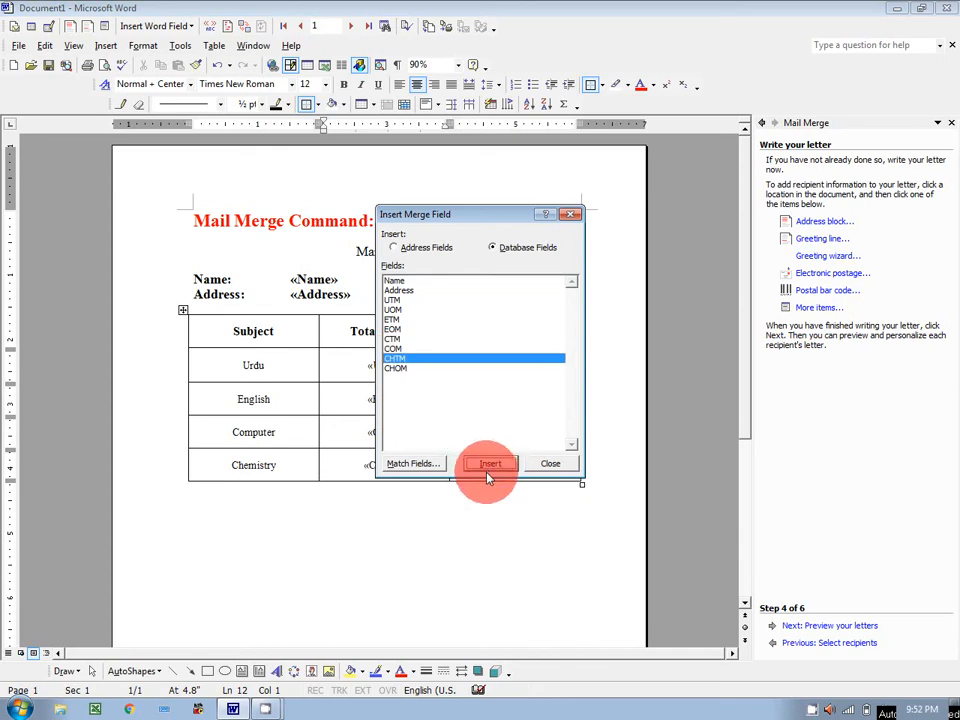
pyautogui.click(550, 463)
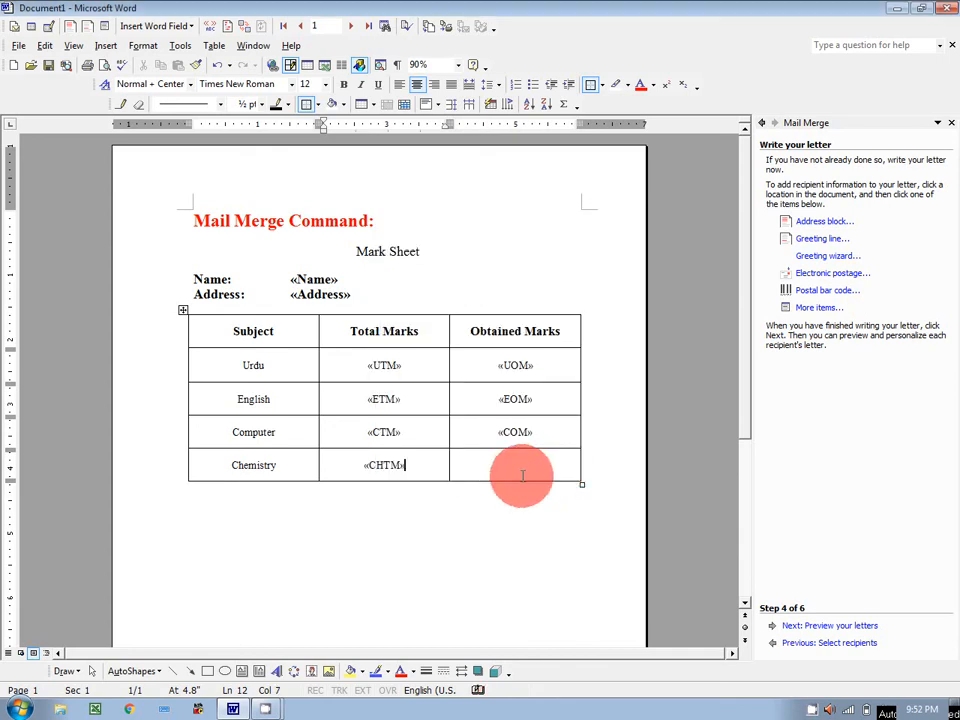
pyautogui.click(813, 308)
pyautogui.click(396, 368)
pyautogui.click(489, 463)
pyautogui.click(543, 465)
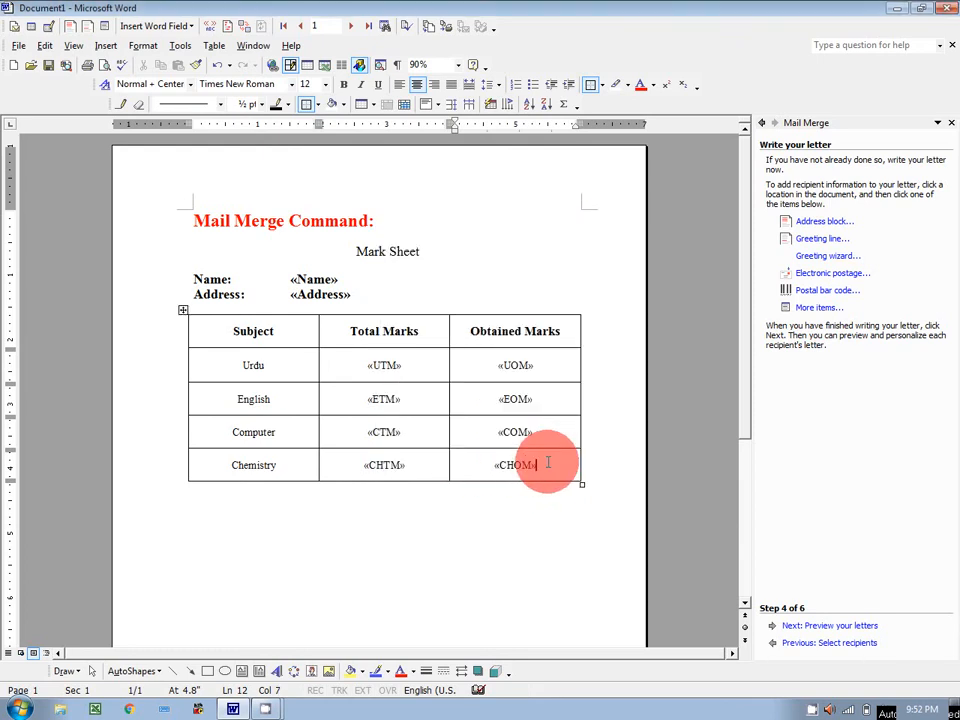
# Step: Preview the merged letters for recipients one to three, then advance to Complete the merge
pyautogui.click(847, 630)
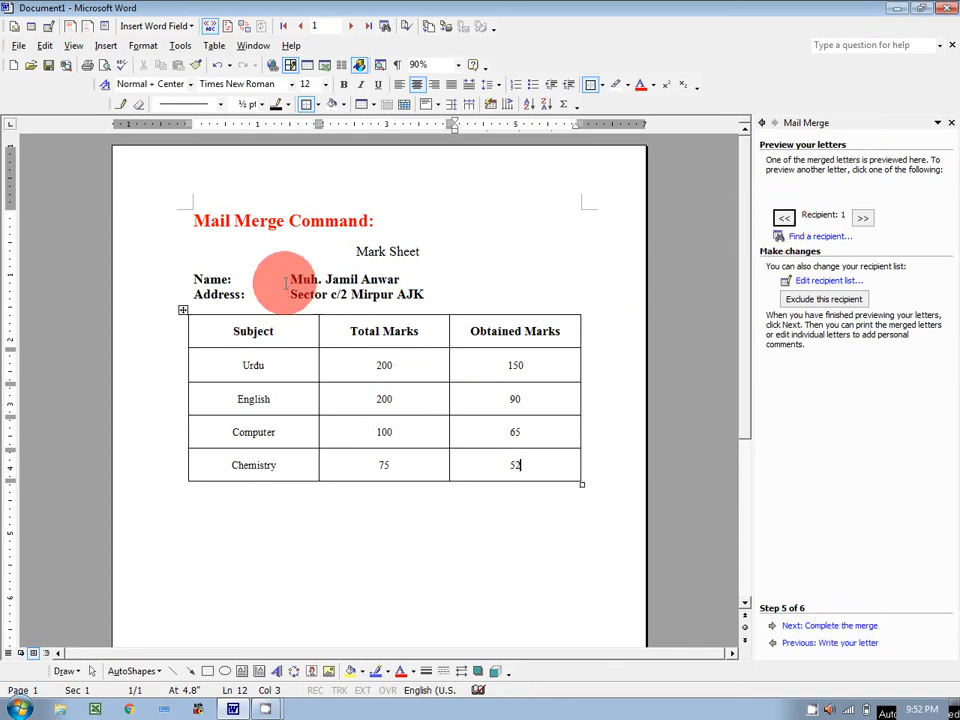
pyautogui.click(864, 218)
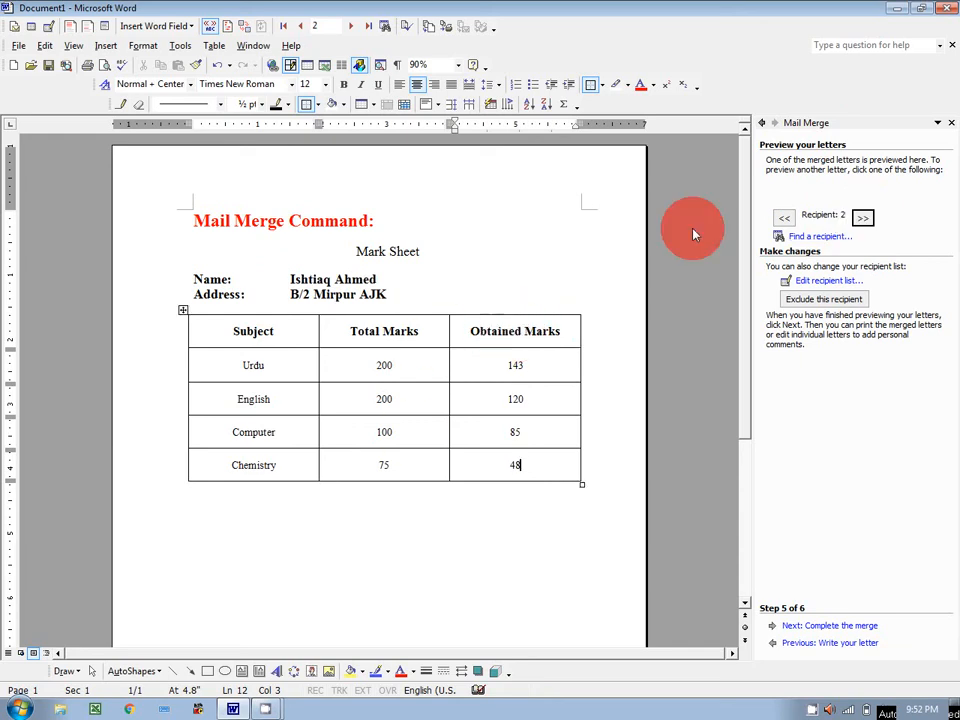
pyautogui.click(870, 224)
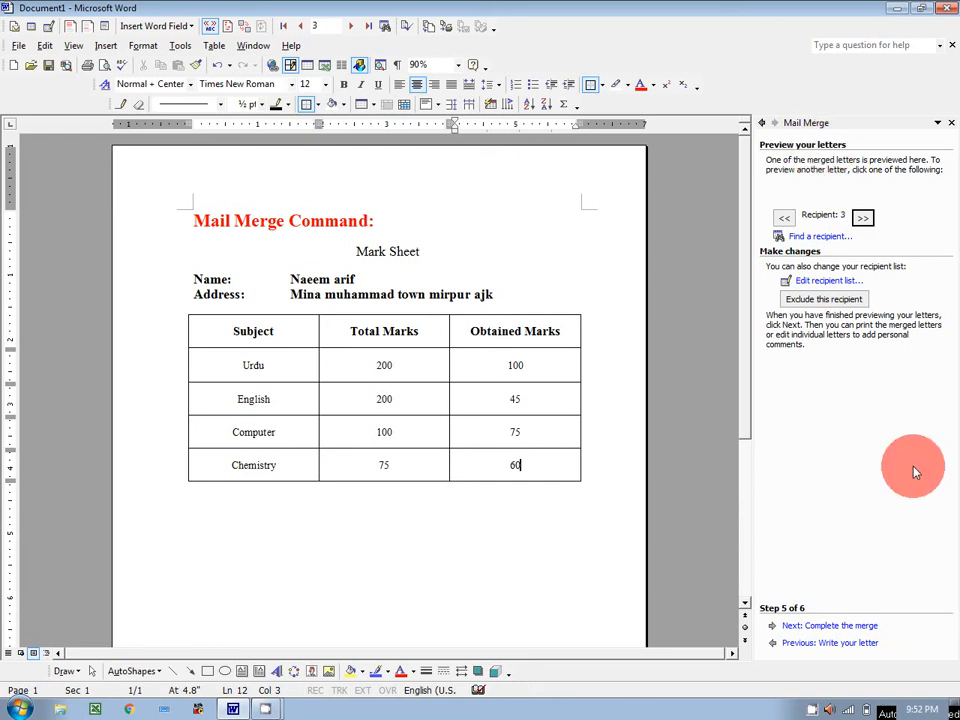
pyautogui.click(830, 626)
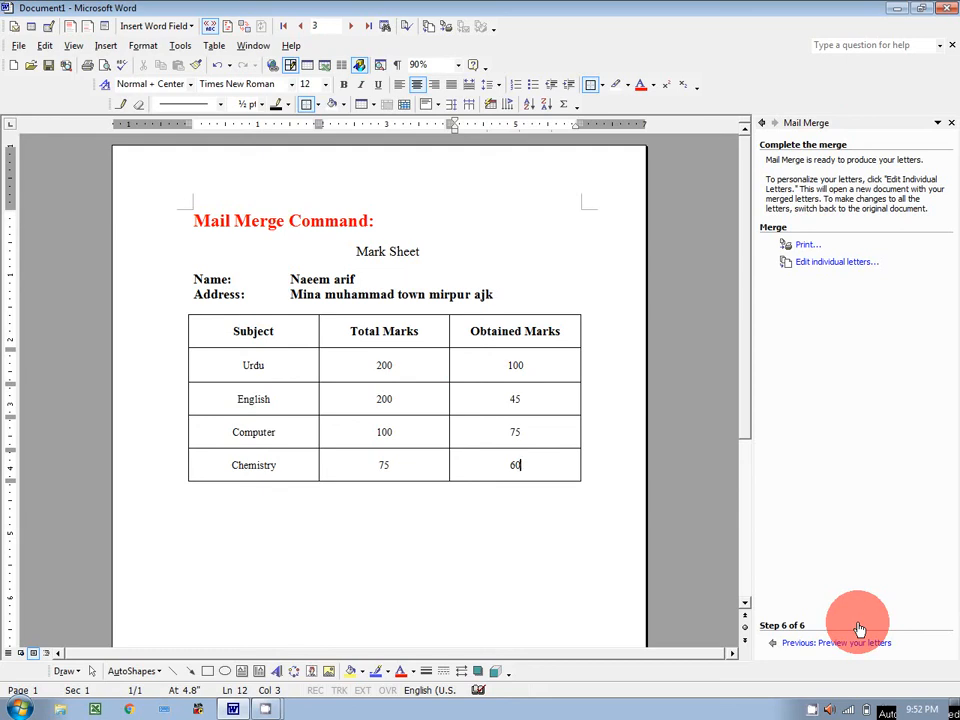
# Step: Merge all records into a new Letters1 document and scroll through its pages
pyautogui.click(828, 263)
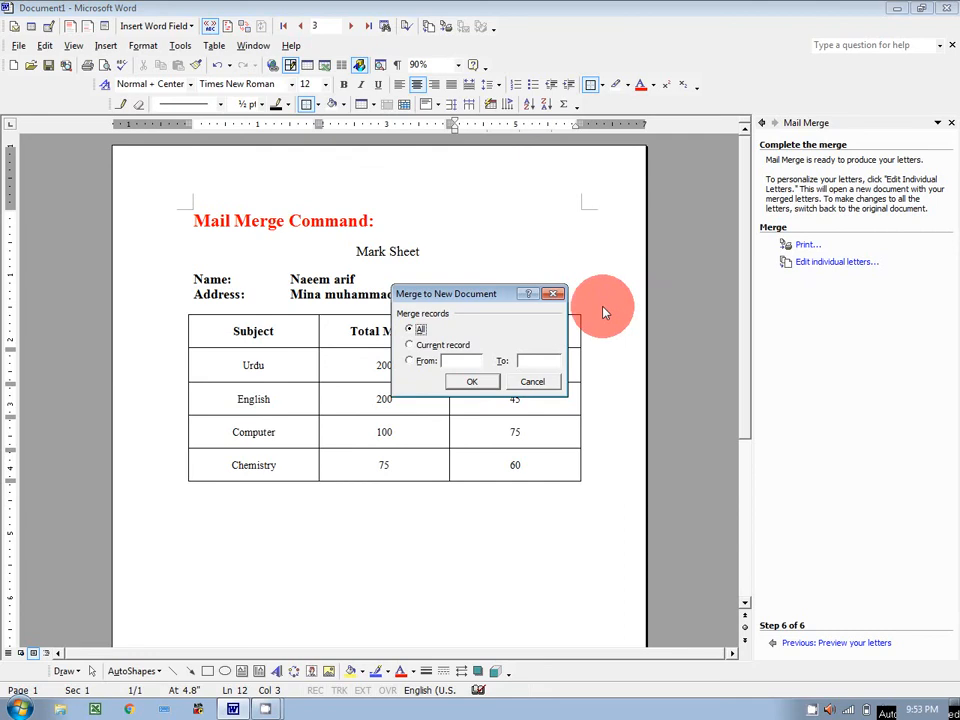
pyautogui.click(413, 332)
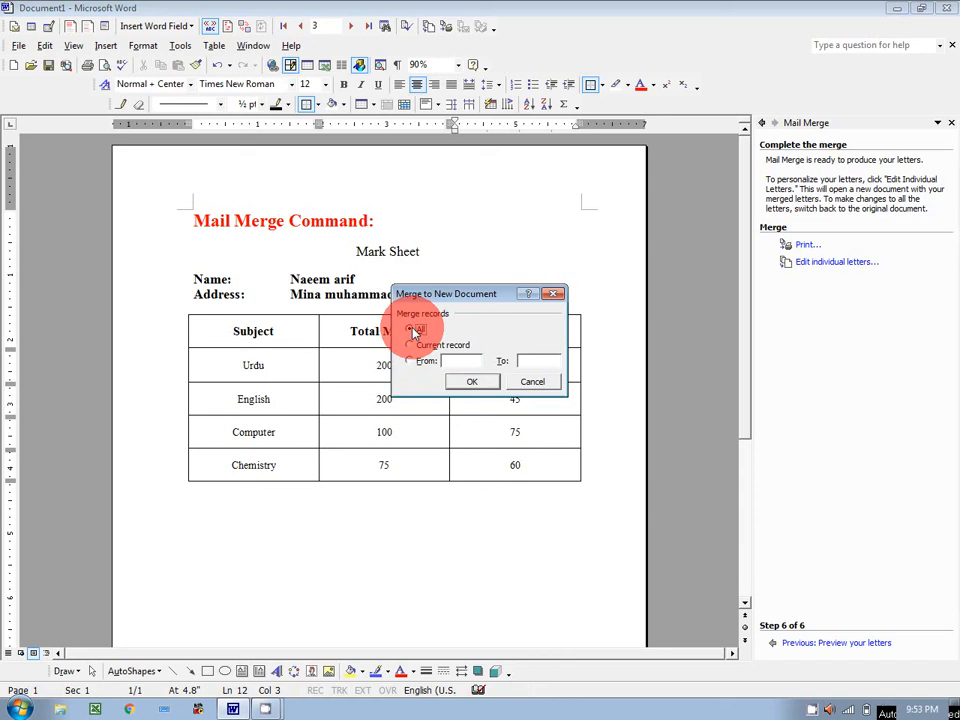
pyautogui.click(476, 385)
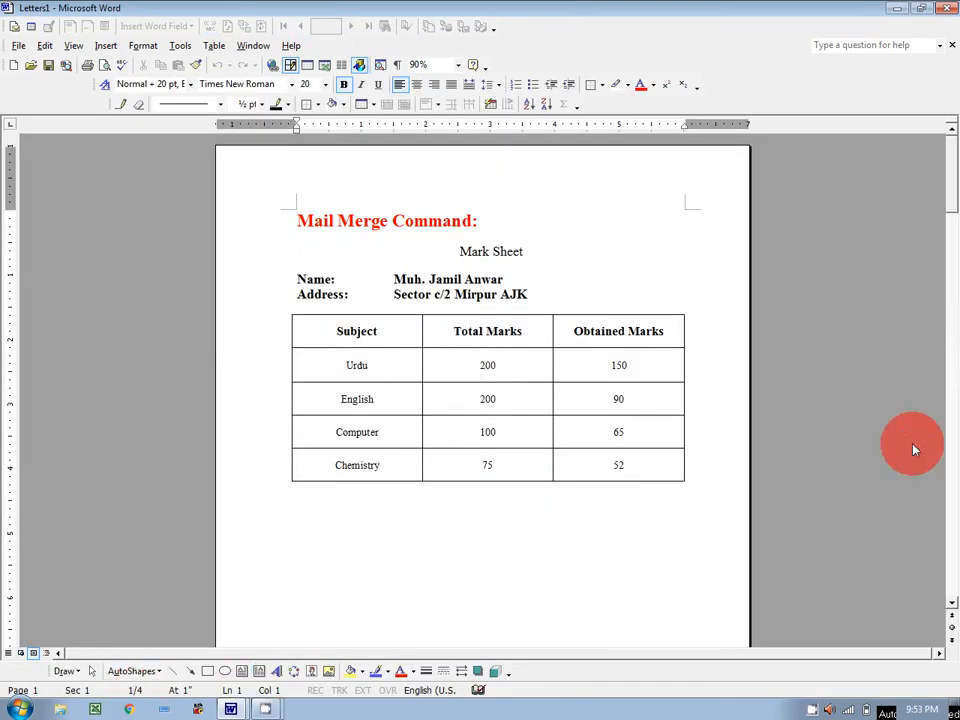
pyautogui.scroll(-15, 547, 315)
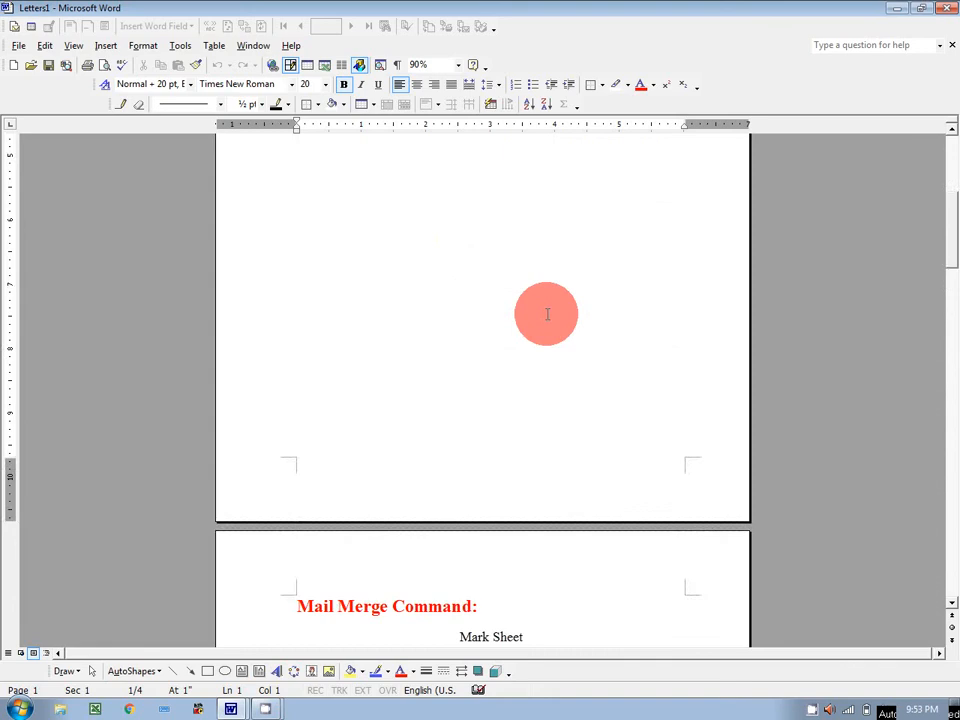
pyautogui.scroll(-12, 547, 315)
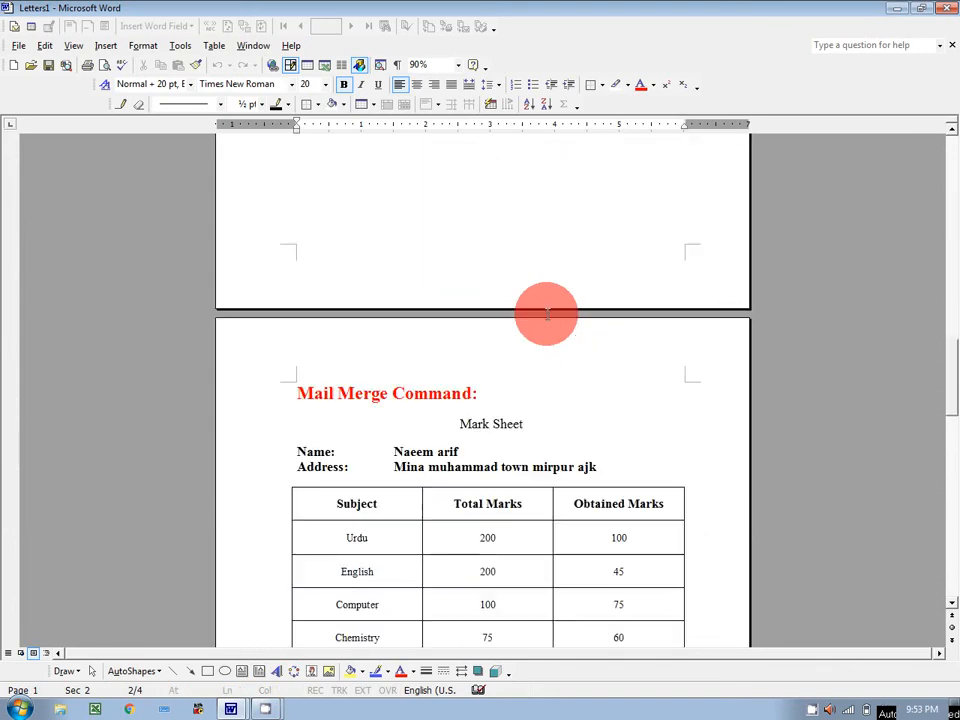
pyautogui.scroll(-10, 547, 315)
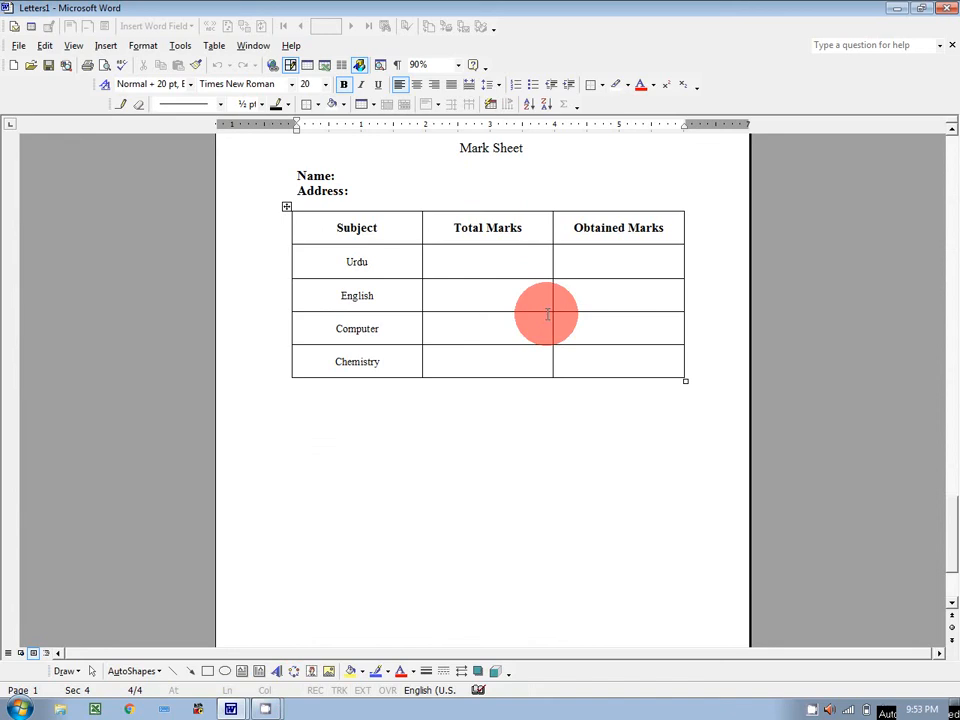
pyautogui.scroll(2, 547, 315)
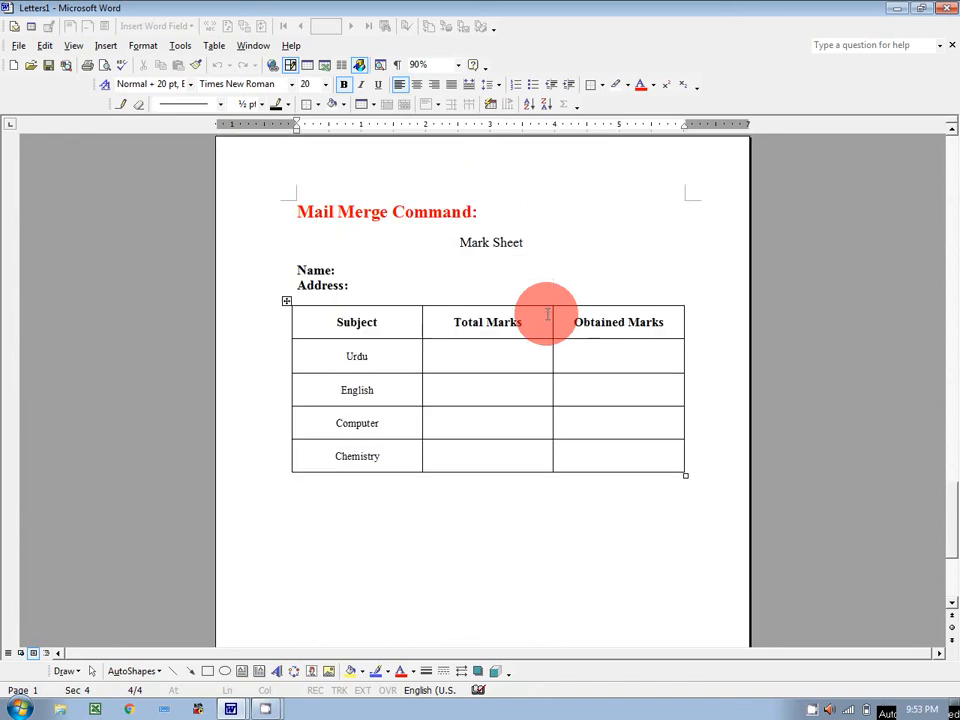
pyautogui.scroll(5, 547, 315)
# Step: Cancel saving, then close Letters1 and Document1 without saving changes
pyautogui.click(48, 65)
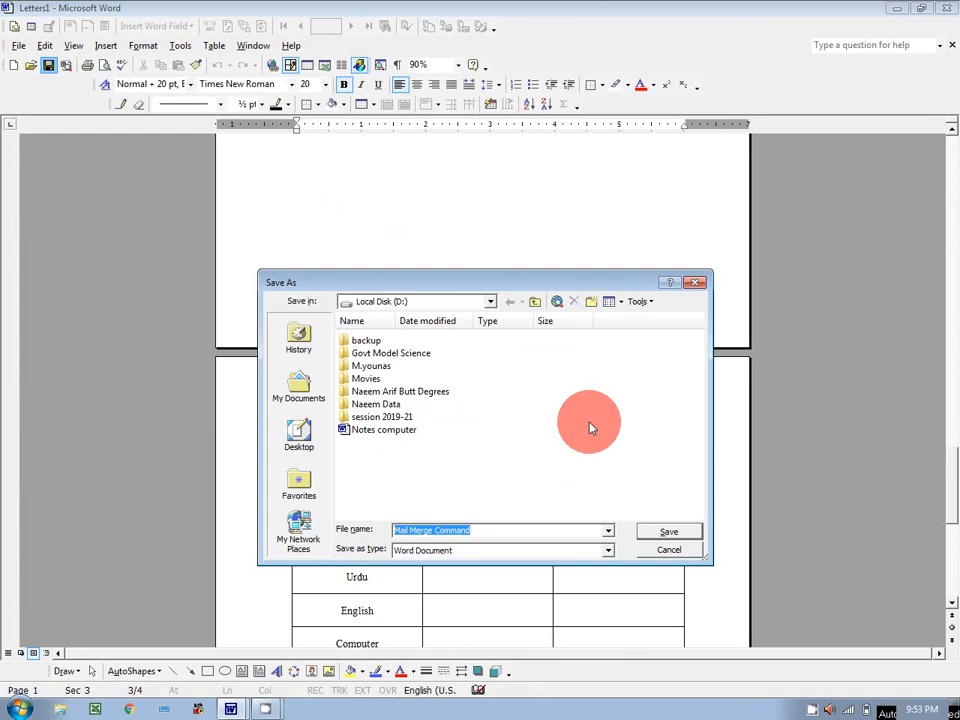
pyautogui.click(660, 552)
pyautogui.click(953, 46)
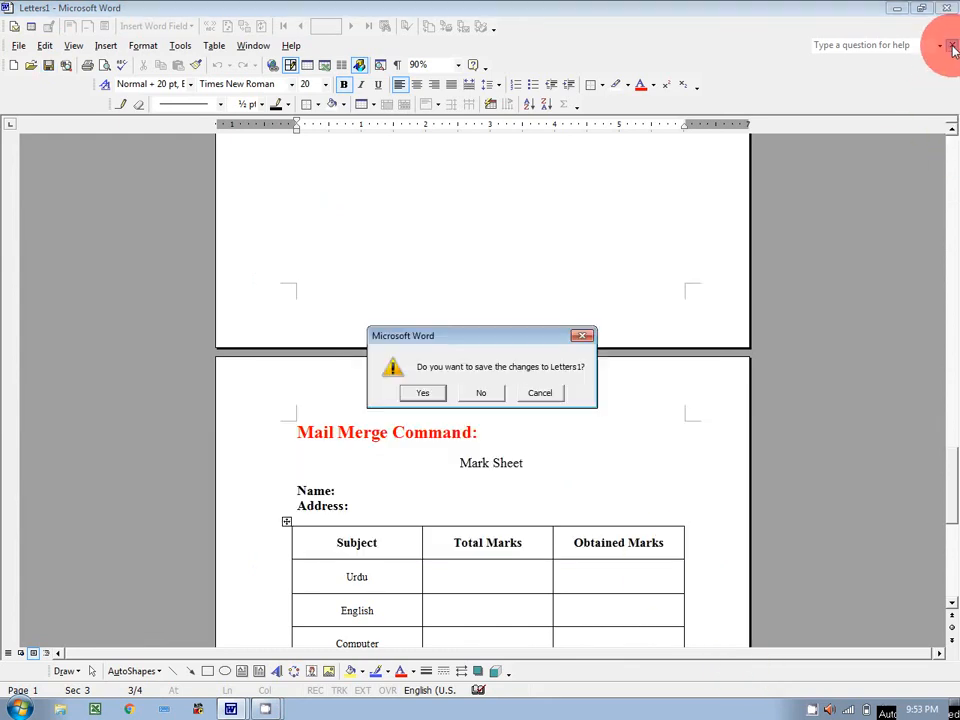
pyautogui.click(480, 393)
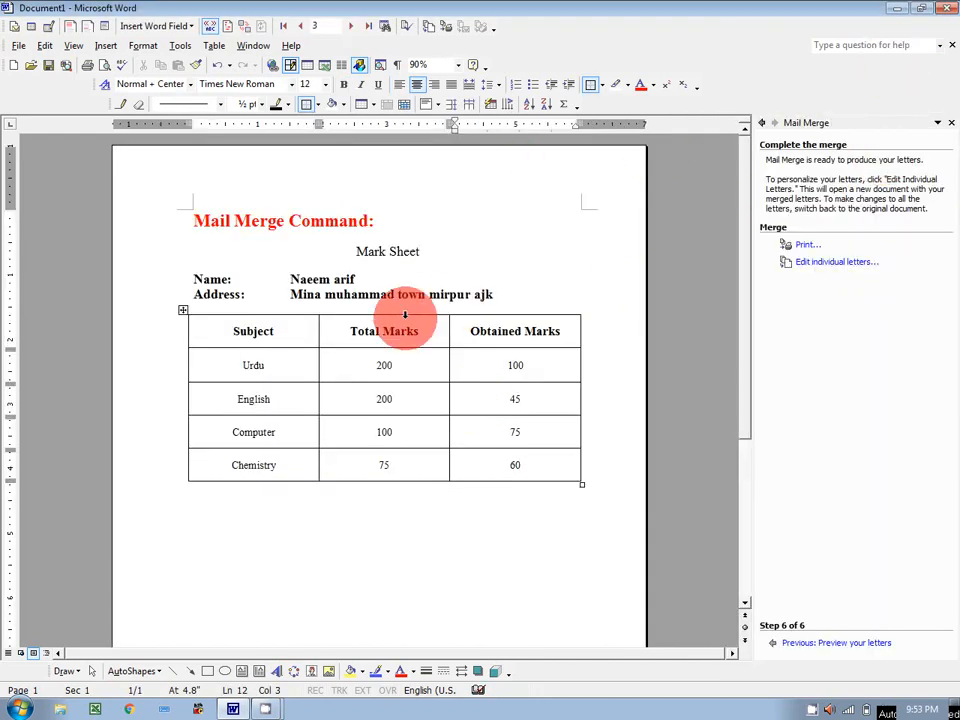
pyautogui.click(953, 46)
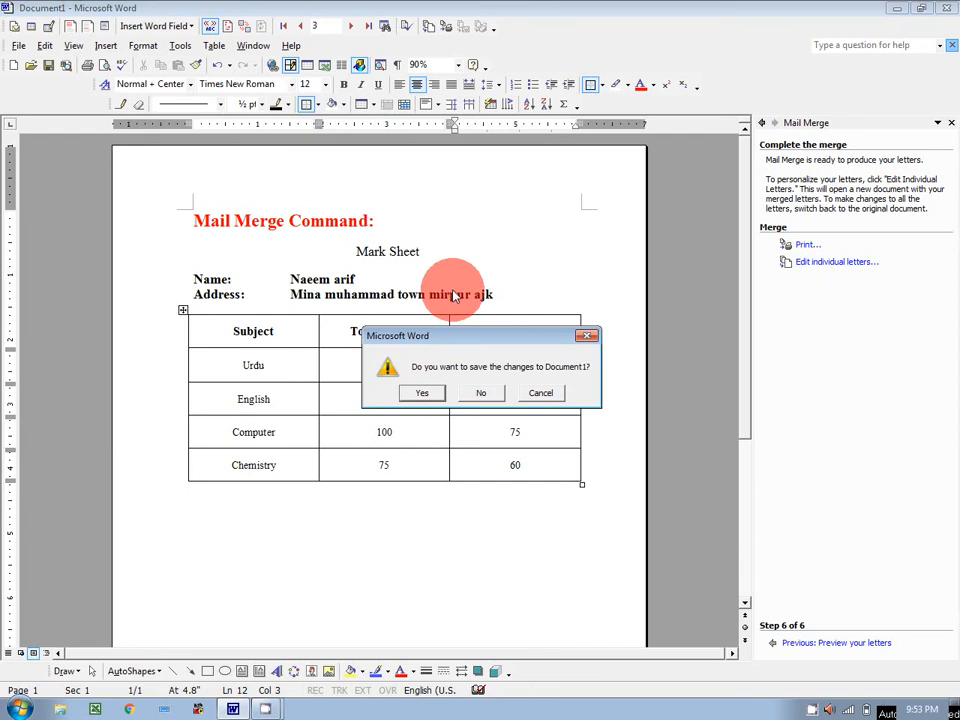
pyautogui.click(487, 393)
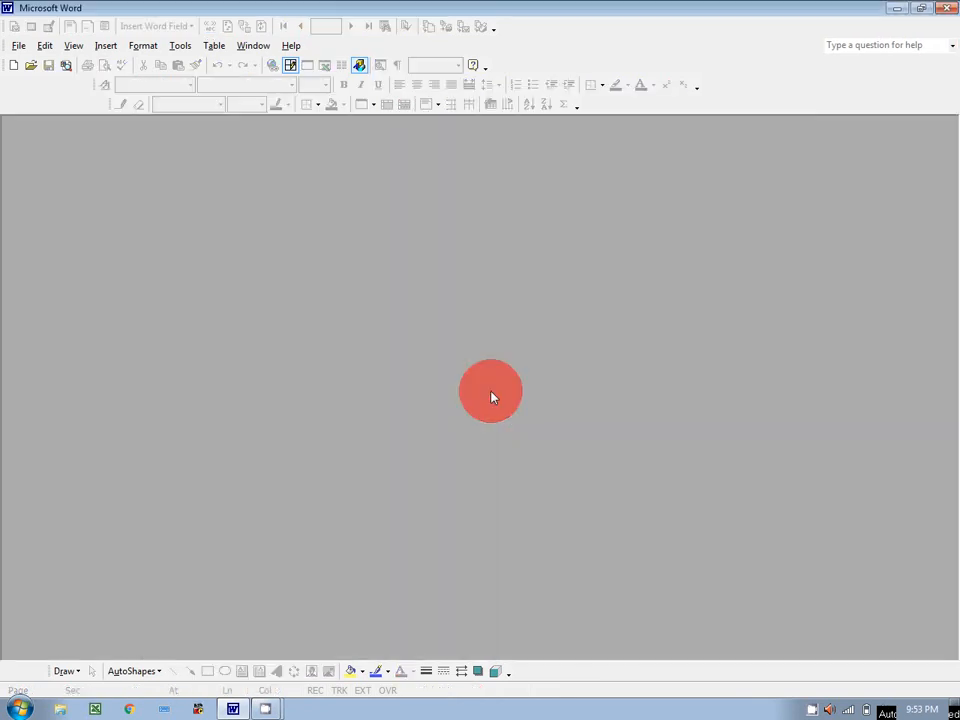
# Step: Minimize Word and open the MMR database from the desktop in Access
pyautogui.click(891, 7)
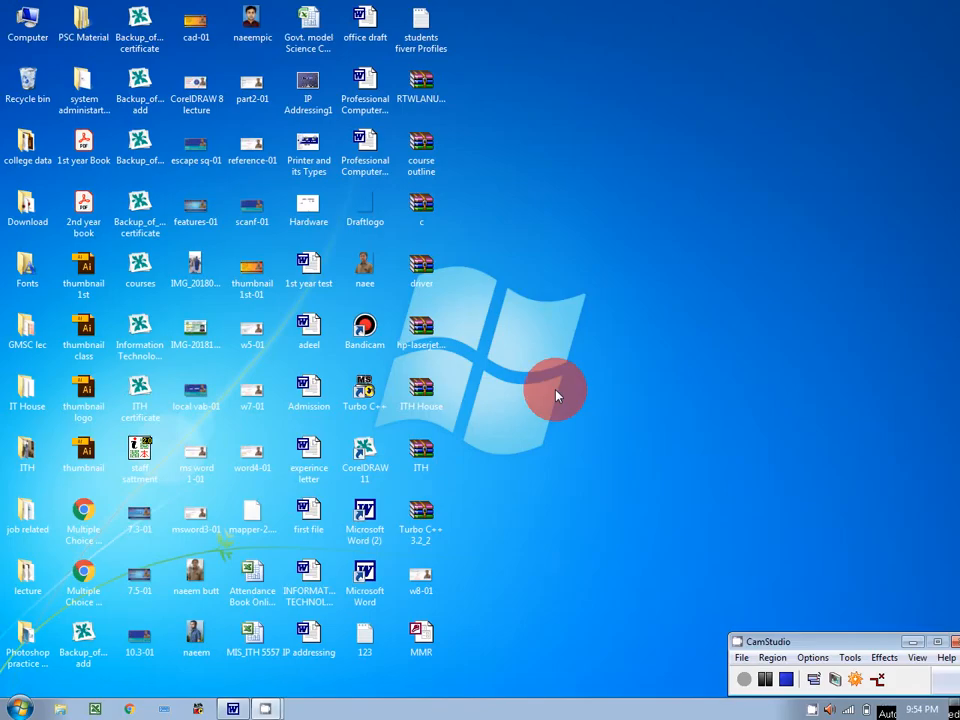
pyautogui.click(425, 633)
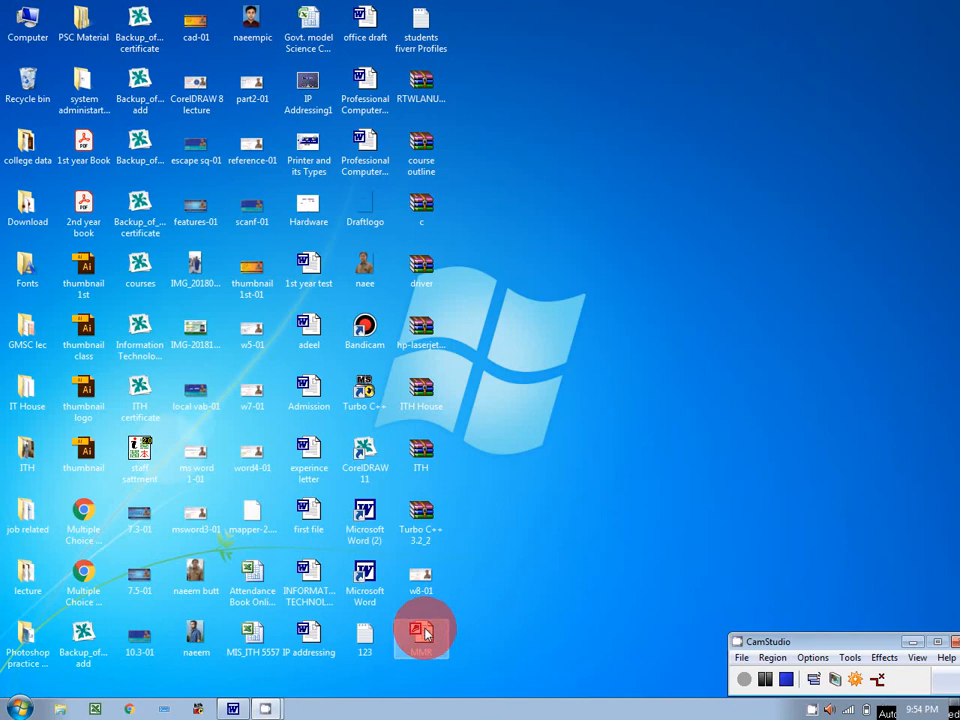
pyautogui.doubleClick(425, 633)
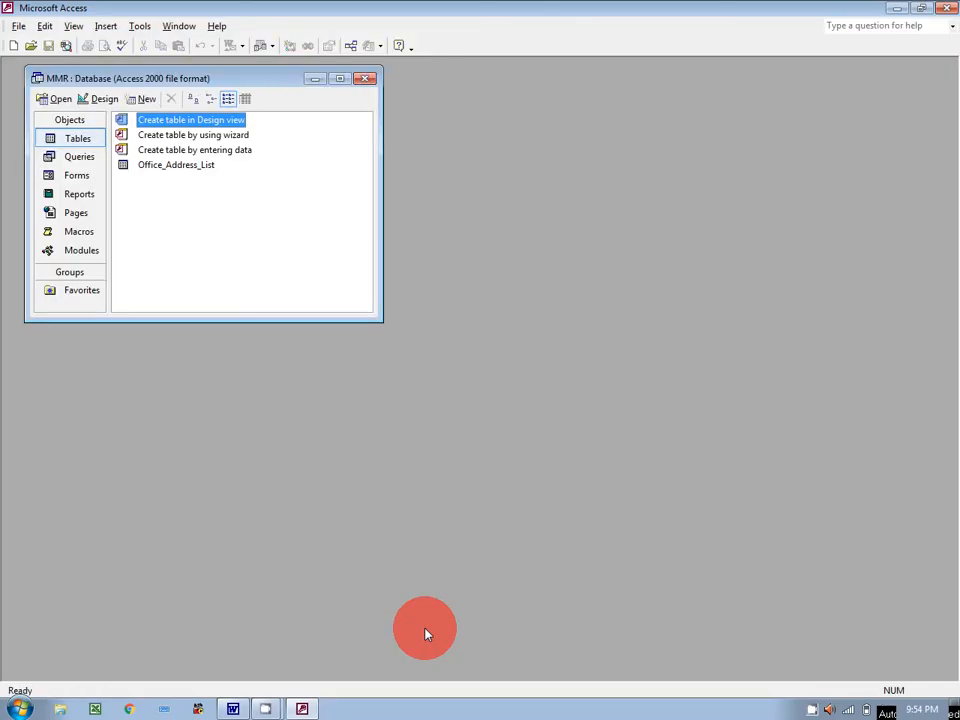
# Step: Open Office_Address_List and add a fourth student's name, address and marks 200, 80, 100, 65, 75, 43
pyautogui.click(175, 166)
pyautogui.doubleClick(175, 166)
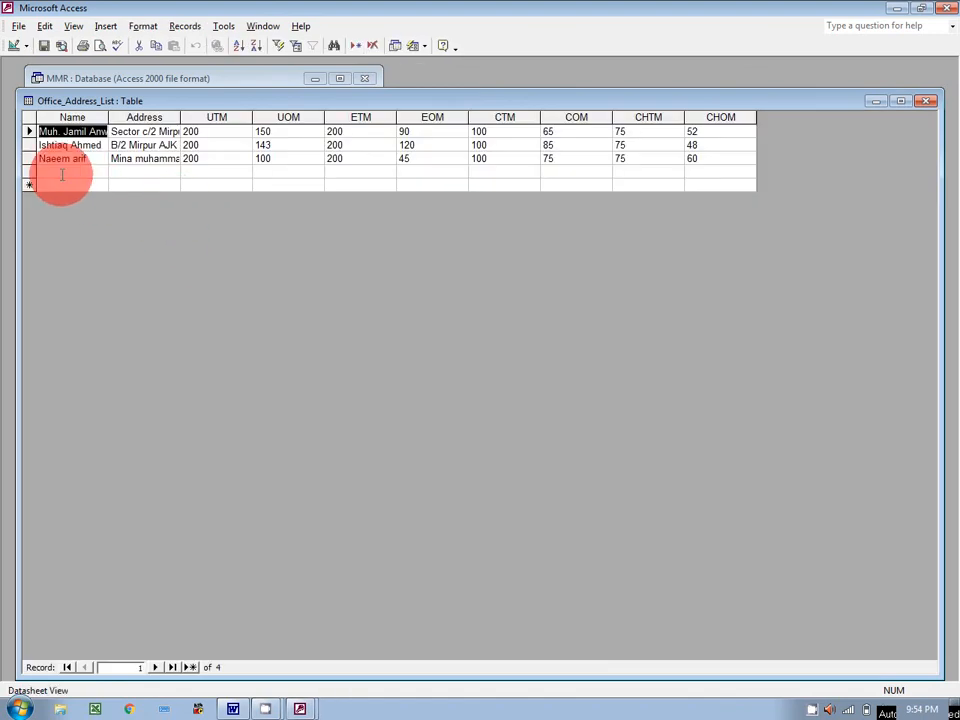
pyautogui.click(62, 174)
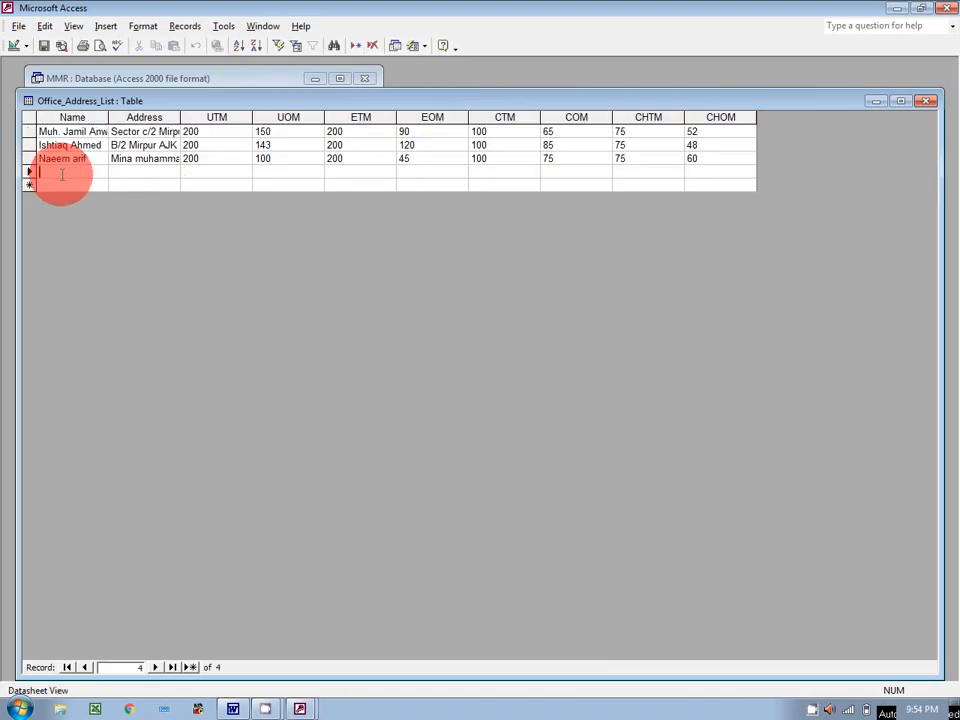
pyautogui.click(130, 172)
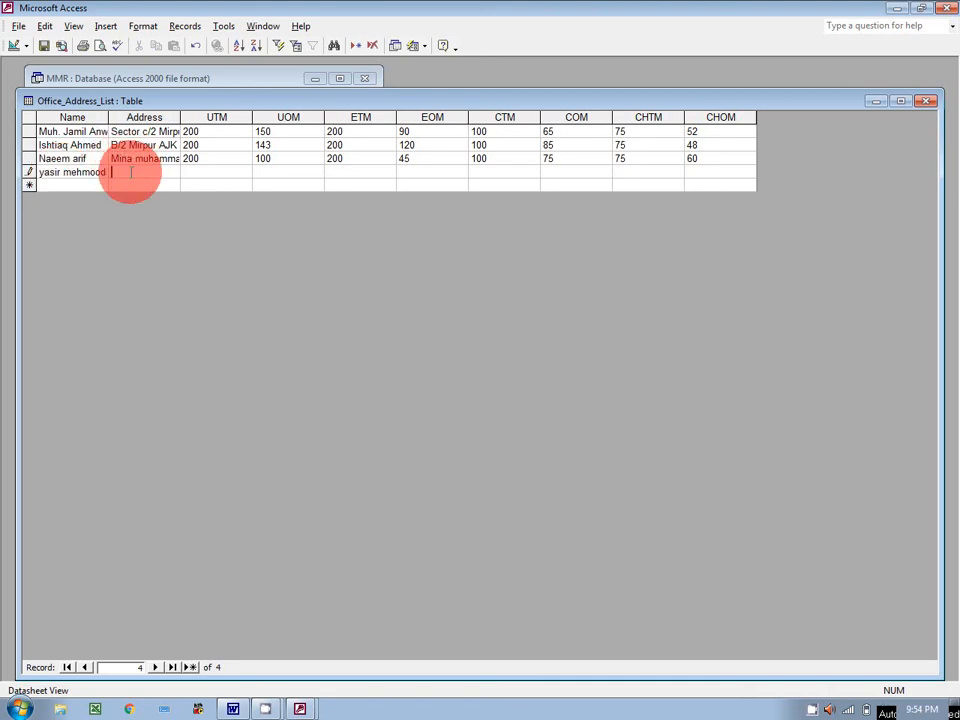
pyautogui.write('kotli AJK')
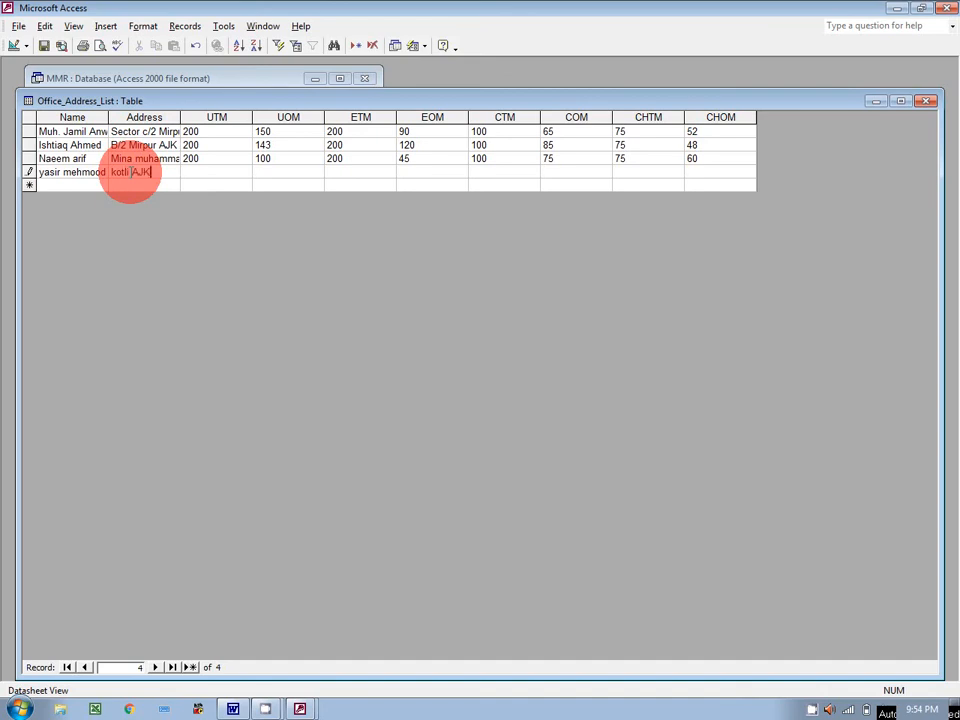
pyautogui.click(230, 172)
pyautogui.write('200')
pyautogui.write('120')
pyautogui.press('Tab')
pyautogui.write('200')
pyautogui.press('Tab')
pyautogui.write('80')
pyautogui.press('Tab')
pyautogui.write('100')
pyautogui.press('Tab')
pyautogui.write('65')
pyautogui.press('Tab')
pyautogui.write('75')
pyautogui.press('Tab')
pyautogui.write('43')
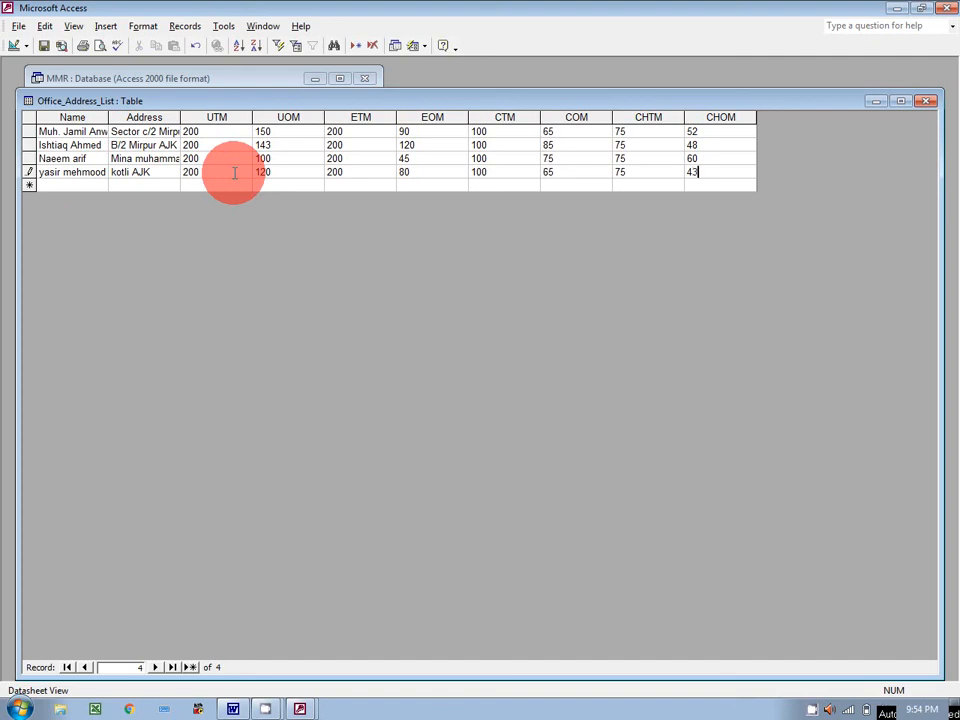
# Step: Add a fifth student with name, address and marks 200/100/200/89/100/55/75/33, then close the table
pyautogui.click(50, 185)
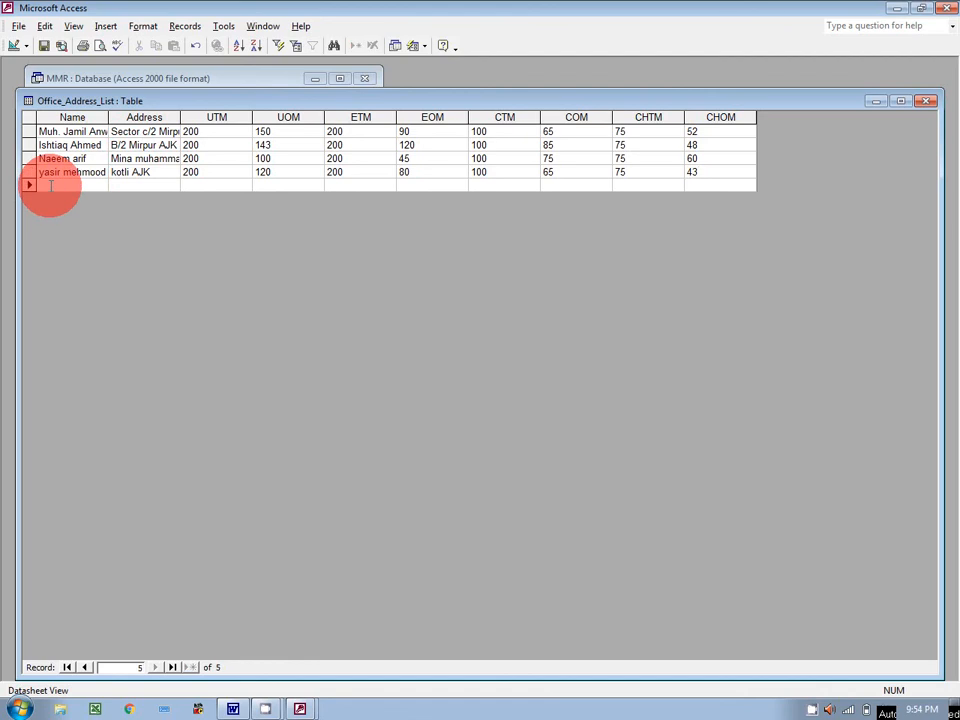
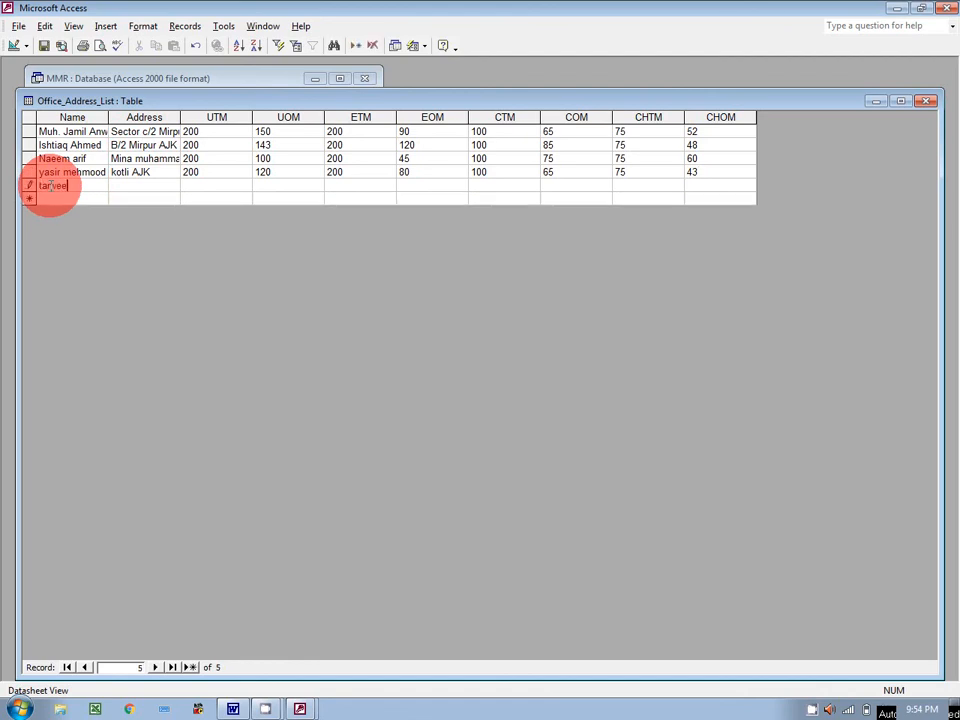
pyautogui.press('Tab')
pyautogui.write('kotli AJK')
pyautogui.click(208, 183)
pyautogui.write('200')
pyautogui.press('Tab')
pyautogui.write('100')
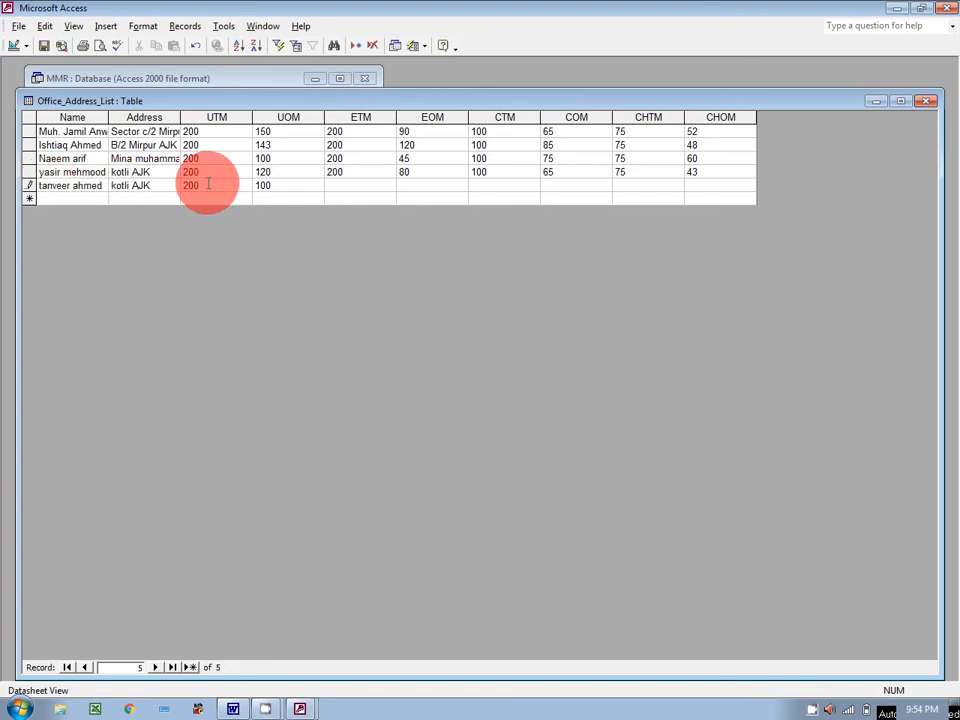
pyautogui.press('Tab')
pyautogui.write('20089100')
pyautogui.press('Tab')
pyautogui.press('Tab')
pyautogui.write('75')
pyautogui.press('Tab')
pyautogui.write('33')
pyautogui.click(931, 102)
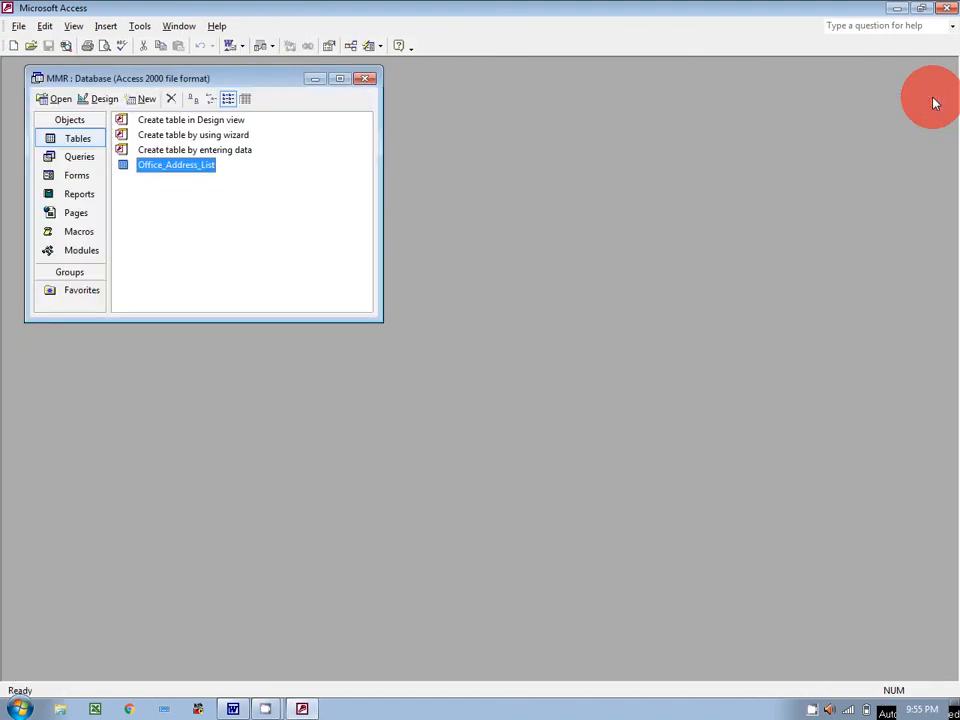
# Step: Close Access and start the new Word letter with a blank line and a 'Name:' label
pyautogui.click(947, 9)
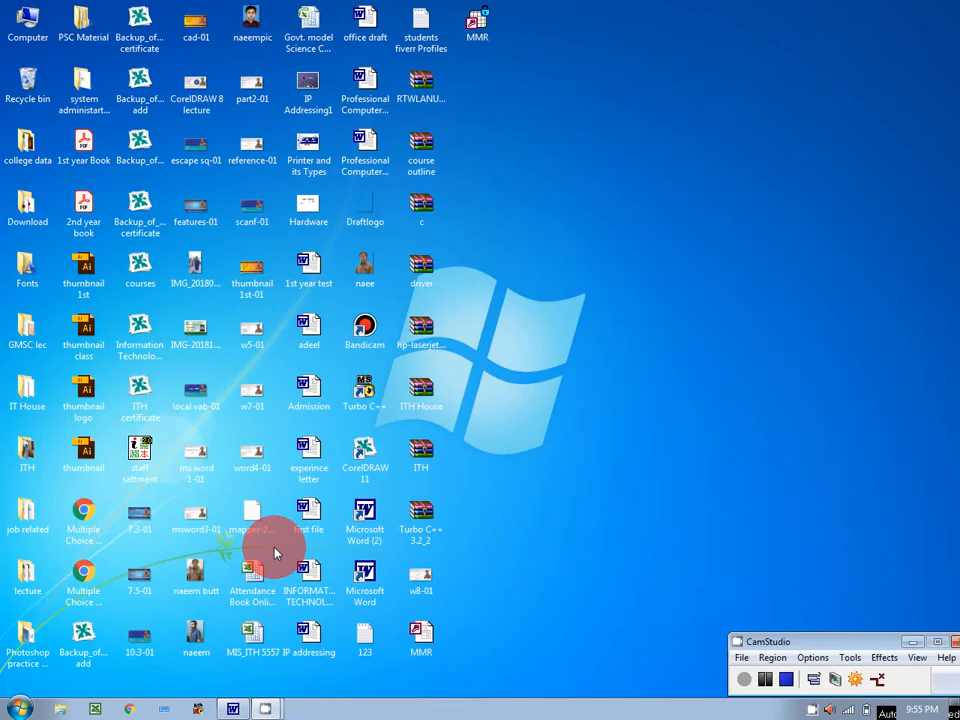
pyautogui.click(231, 705)
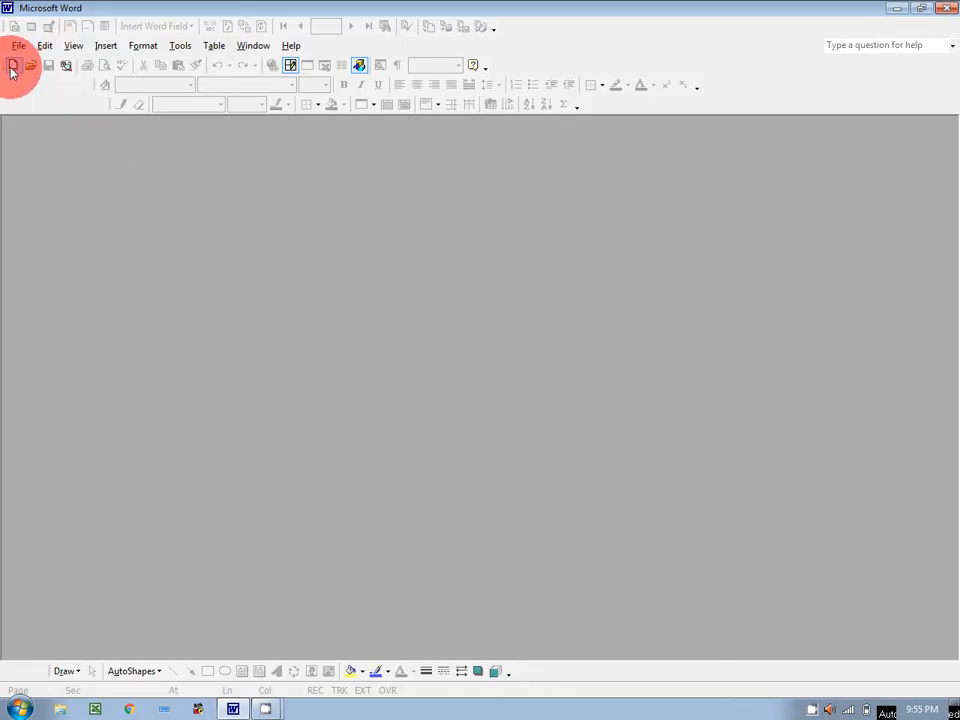
pyautogui.press('Return')
pyautogui.press('Return')
pyautogui.write('NAme')
pyautogui.press('BackSpace')
pyautogui.press('BackSpace')
pyautogui.press('BackSpace')
pyautogui.write('ame')
pyautogui.press('BackSpace')
pyautogui.write('e:')
pyautogui.press('Return')
pyautogui.press('Return')
# Step: Add the 'Adress:' line and a placeholder body paragraph of random text
pyautogui.write('Adress:')
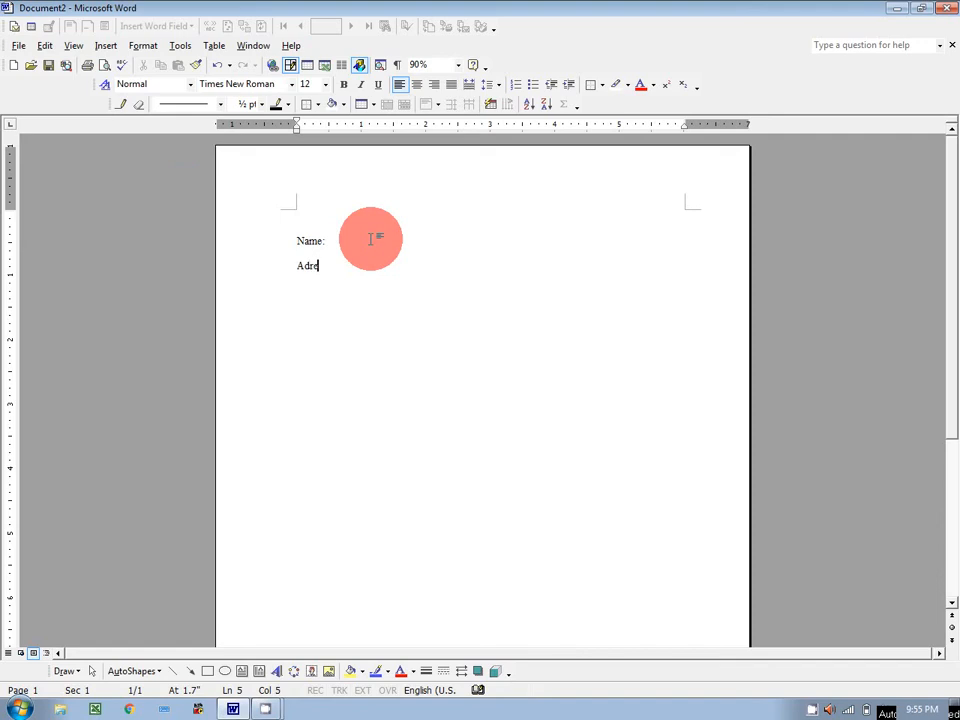
pyautogui.press('Return')
pyautogui.press('Return')
pyautogui.press('Return')
pyautogui.write('________________')
pyautogui.press('BackSpace')
pyautogui.press('BackSpace')
pyautogui.press('BackSpace')
pyautogui.press('BackSpace')
pyautogui.press('BackSpace')
pyautogui.press('BackSpace')
pyautogui.press('BackSpace')
pyautogui.press('BackSpace')
pyautogui.press('BackSpace')
pyautogui.press('BackSpace')
pyautogui.press('BackSpace')
pyautogui.press('BackSpace')
pyautogui.press('BackSpace')
pyautogui.press('BackSpace')
pyautogui.press('BackSpace')
pyautogui.press('BackSpace')
pyautogui.press('BackSpace')
pyautogui.write('Qwilery oiyq woiey oiqw eoi qwoie oiqw eoi ioy oiqwye oi')
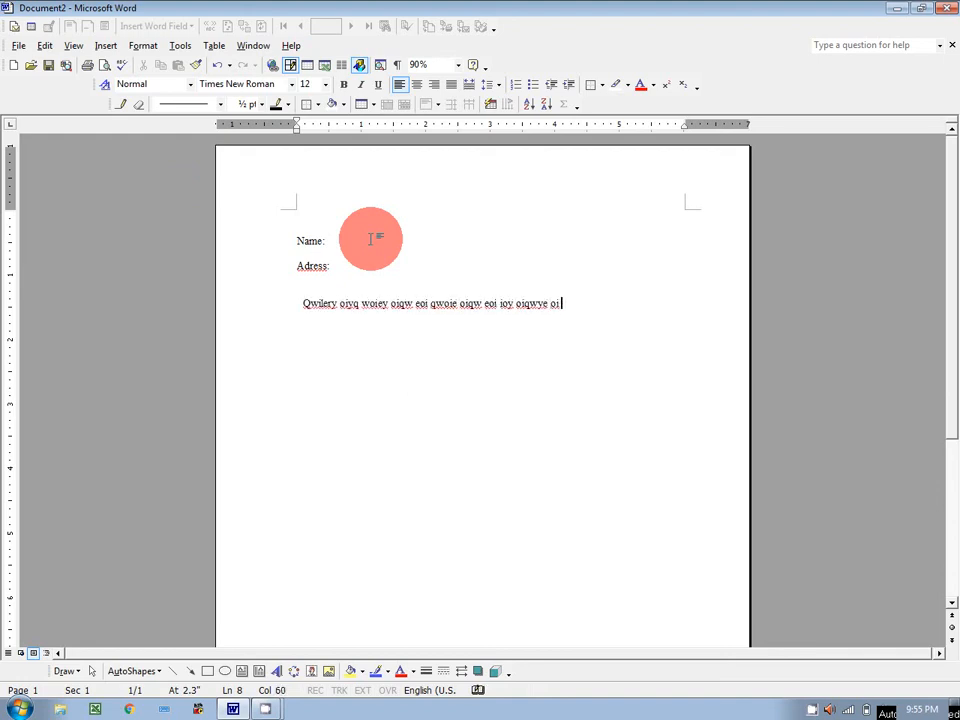
pyautogui.write(' oioi yoi yqwio io qoiw eyio yqweioy oi qweoi oiqw eoi qwoie yioqw yeoi')
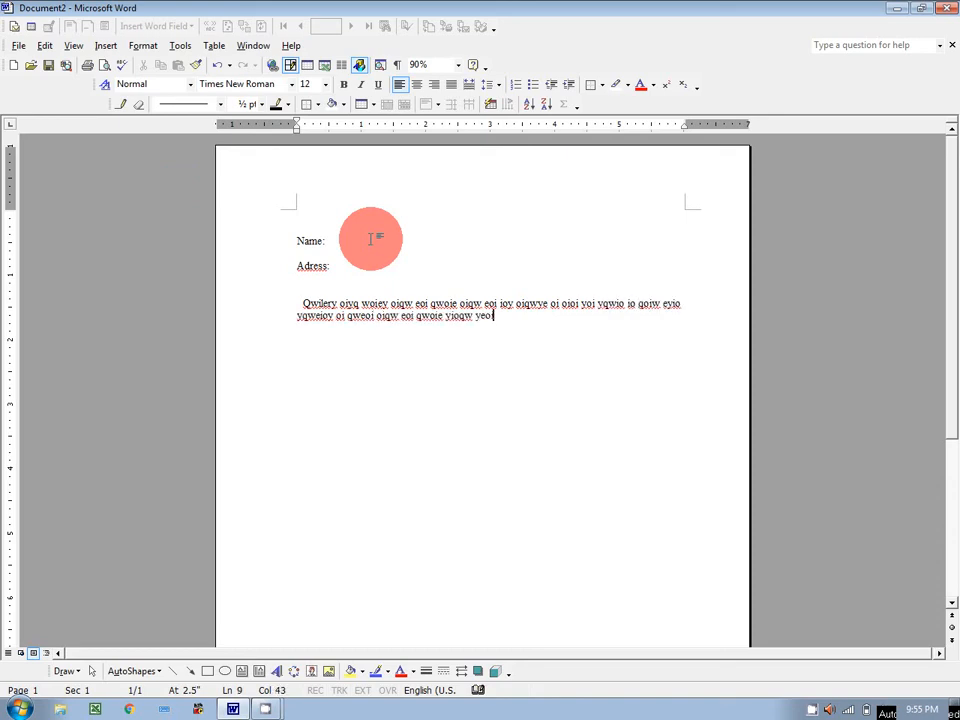
pyautogui.write(' qiowe io qweioy iqowy eioy qweoiy qoiwy eoiy qweoi yio')
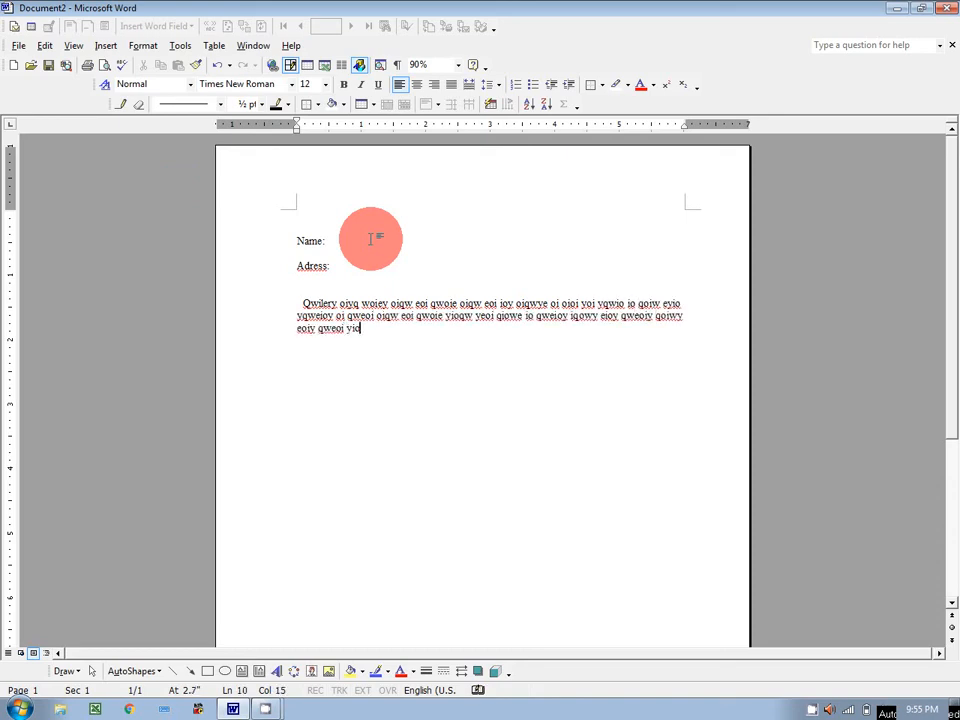
pyautogui.write('qwy eoiy .')
pyautogui.press('Return')
pyautogui.press('Return')
pyautogui.press('Return')
# Step: Add the 'Yours truly,' closing by accepting its AutoText suggestion
pyautogui.write('Your')
pyautogui.press('BackSpace')
pyautogui.press('BackSpace')
pyautogui.press('BackSpace')
pyautogui.write('our t')
pyautogui.press('BackSpace')
pyautogui.press('BackSpace')
pyautogui.press('BackSpace')
pyautogui.press('BackSpace')
pyautogui.press('BackSpace')
pyautogui.write('our')
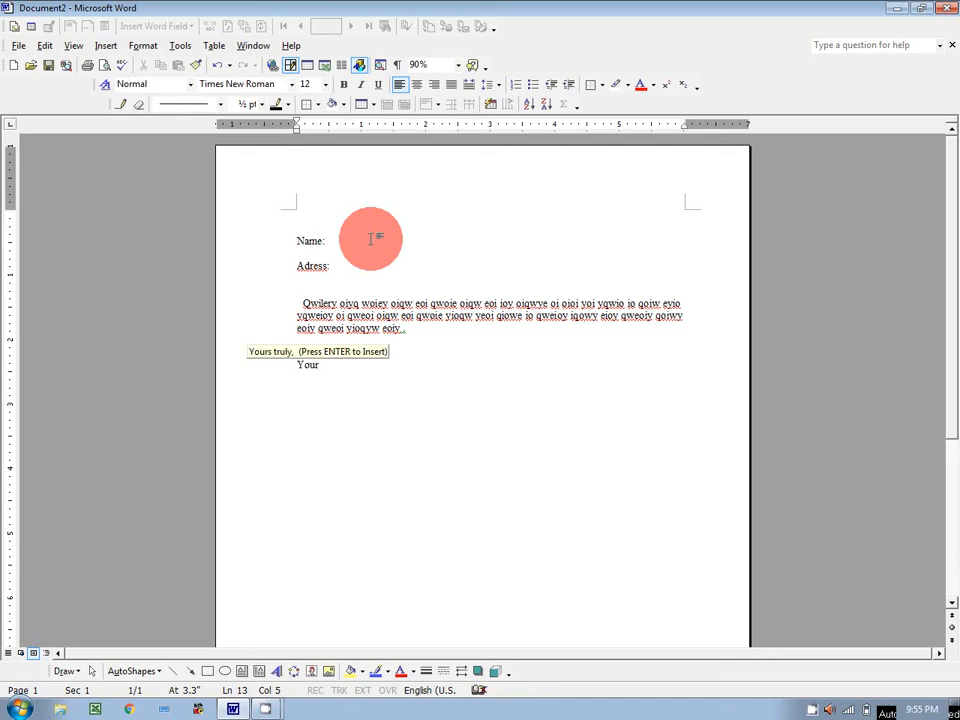
pyautogui.press('Return')
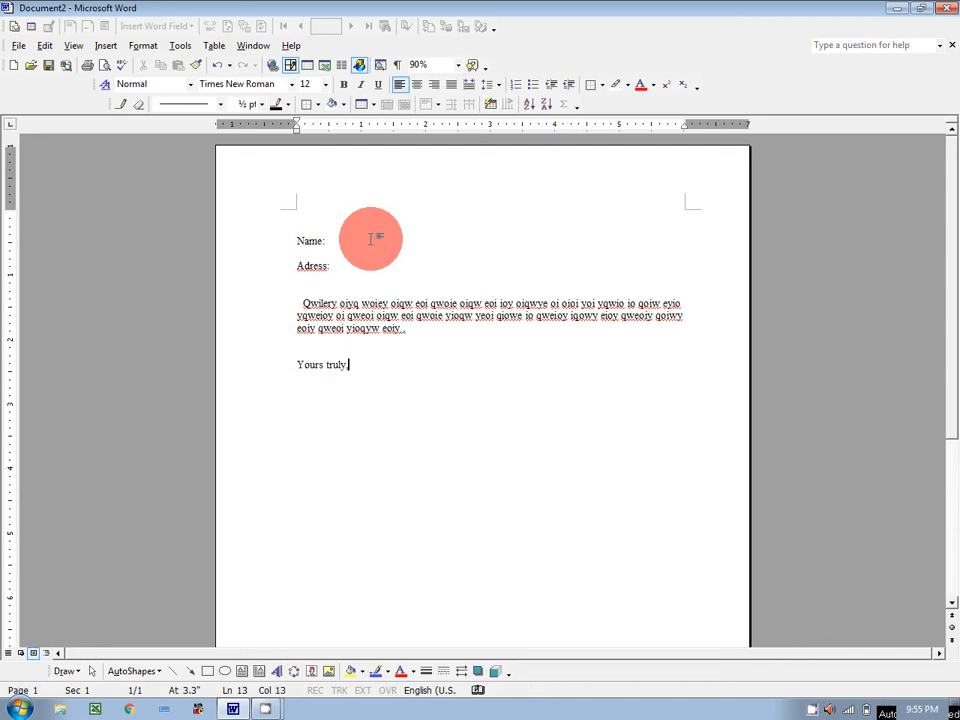
# Step: Correct the misspelled 'Adress' label to 'Address'
pyautogui.click(345, 255)
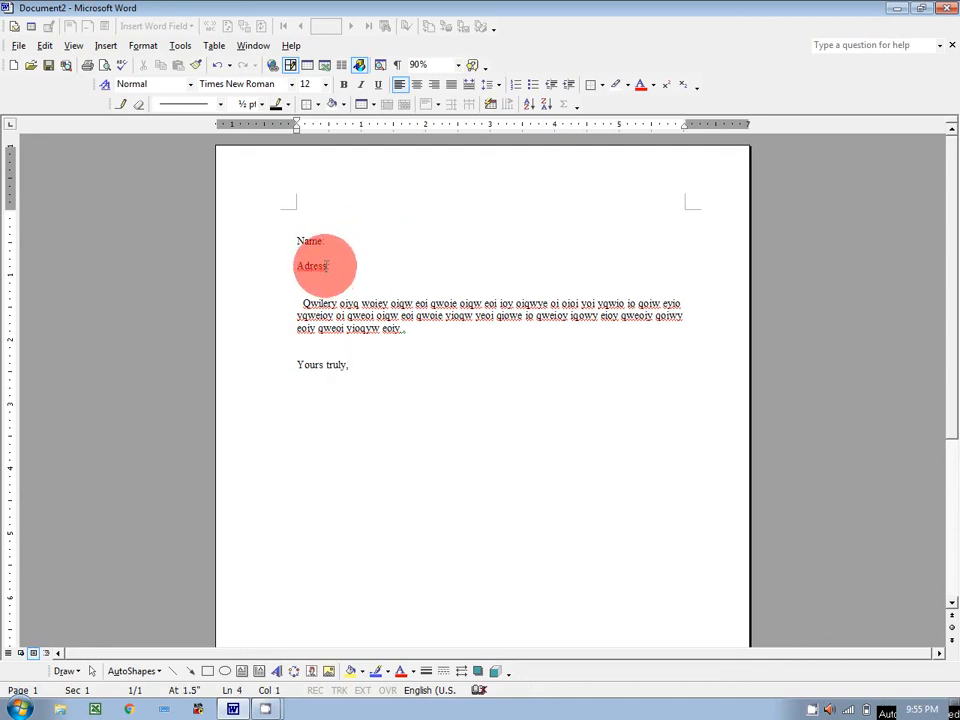
pyautogui.click(311, 265)
pyautogui.write('d')
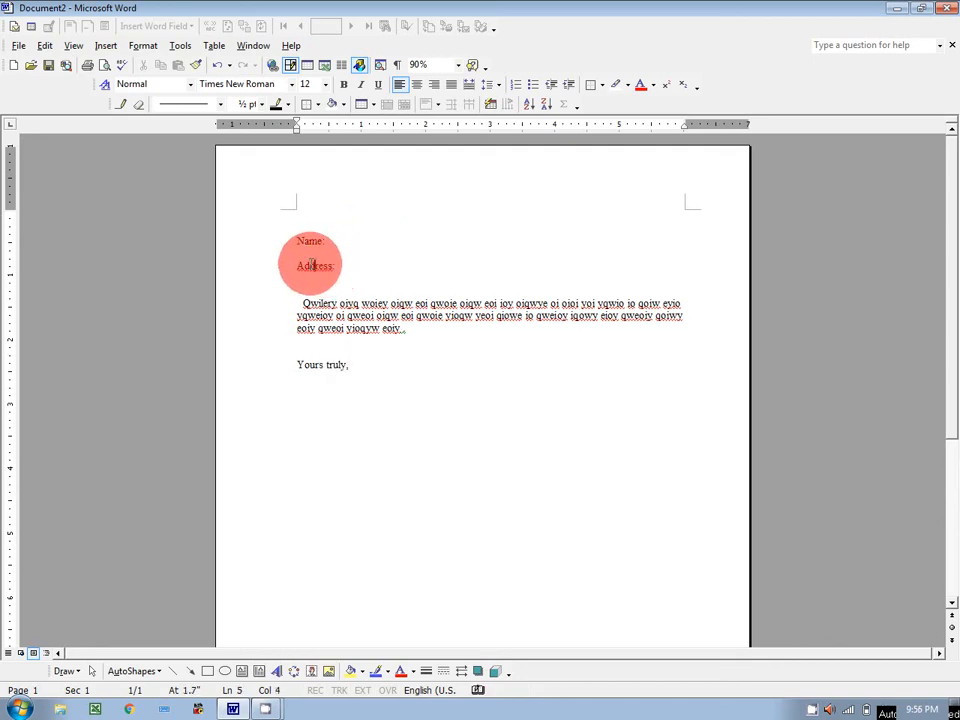
pyautogui.click(338, 242)
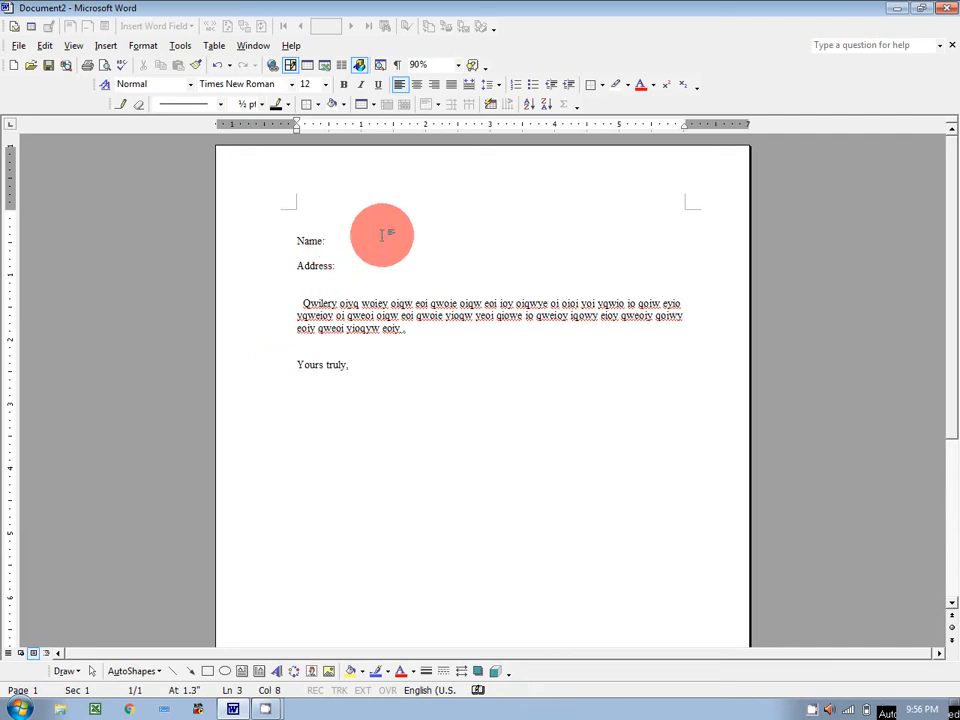
# Step: Start the Mail Merge wizard for letters using the current document
pyautogui.click(184, 48)
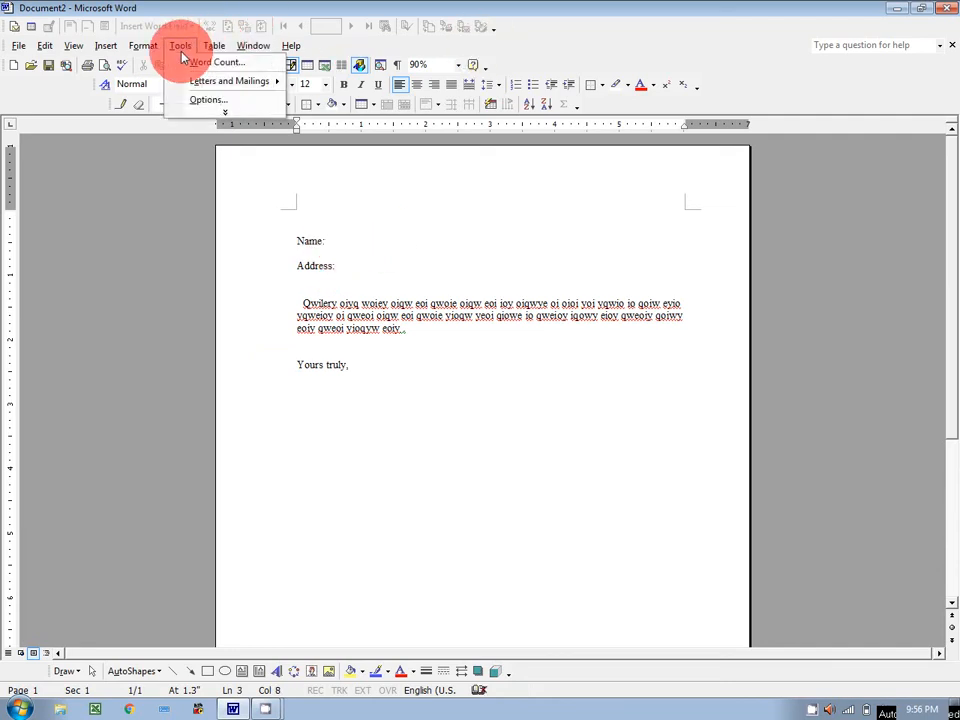
pyautogui.moveTo(210, 84)
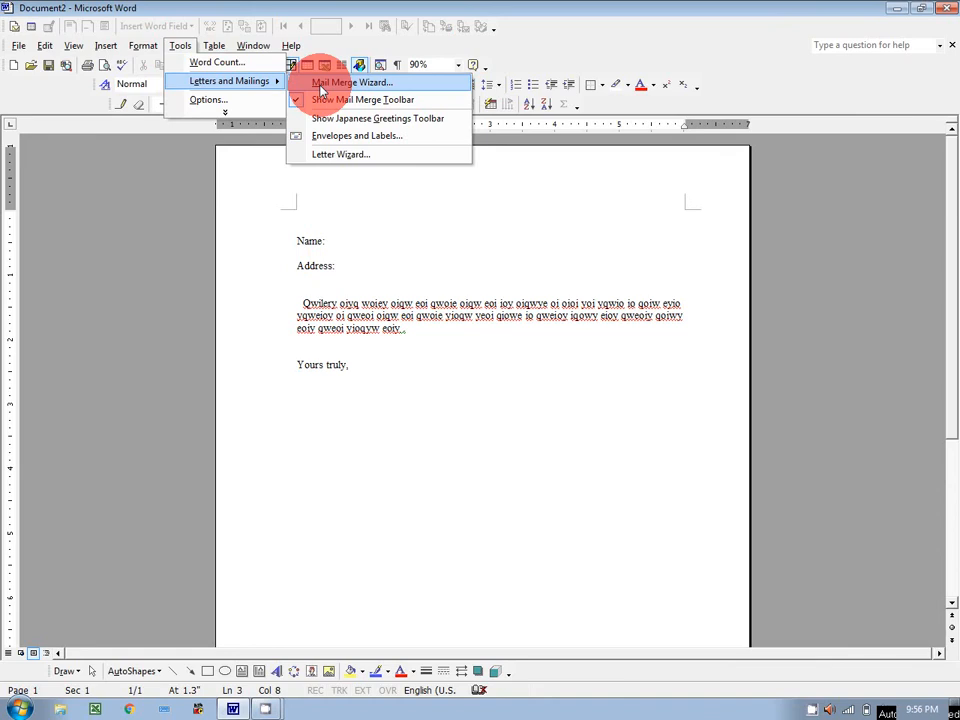
pyautogui.click(322, 84)
pyautogui.click(850, 628)
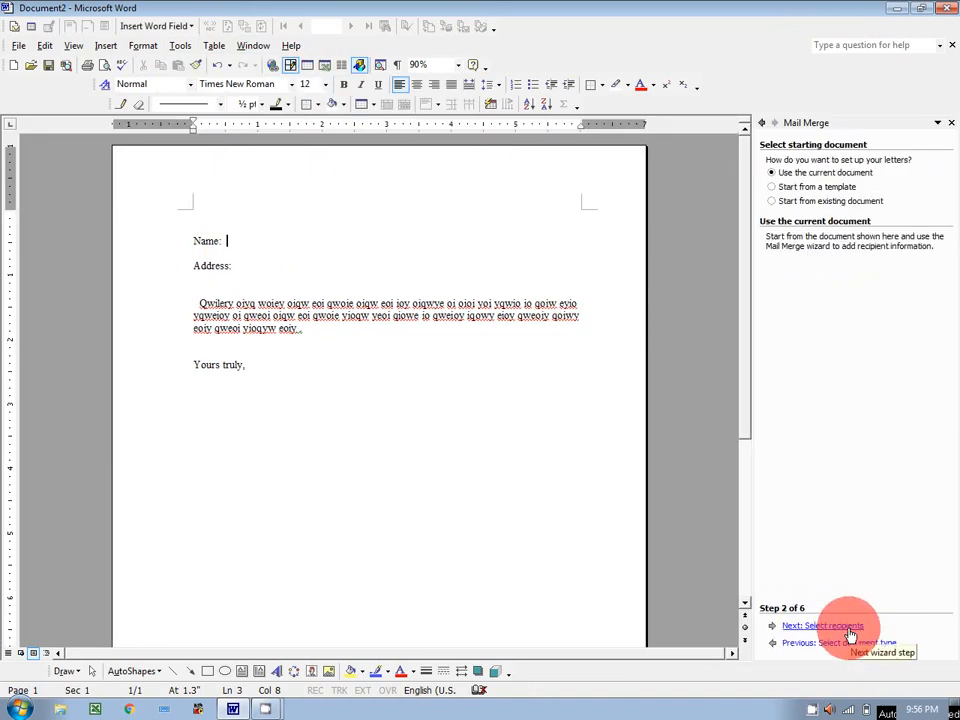
pyautogui.click(849, 630)
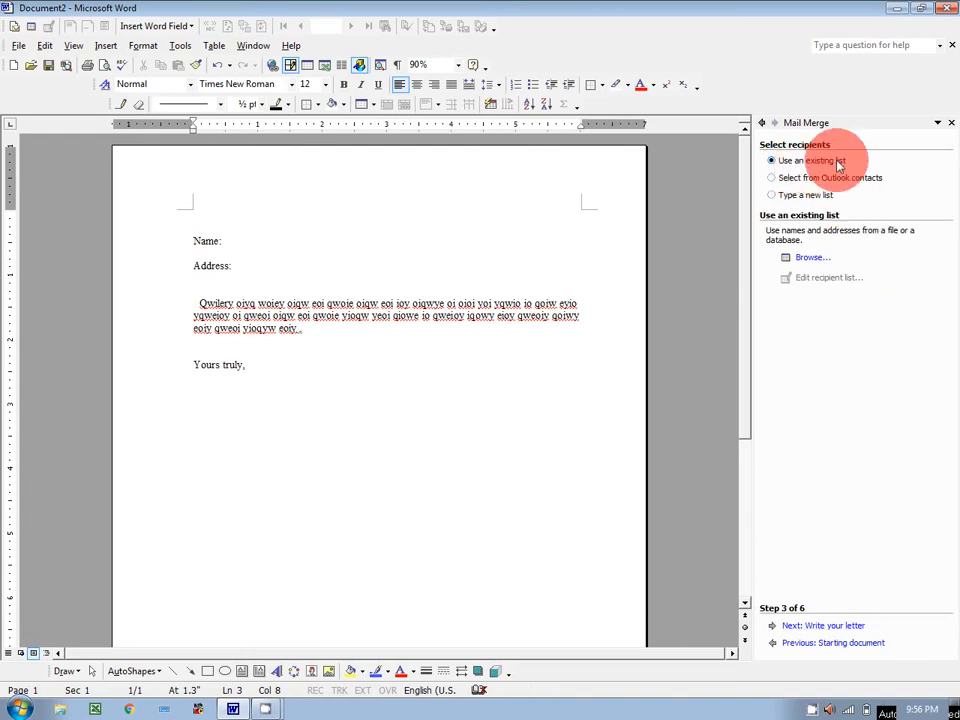
# Step: Pick MMR.mdb from the Desktop and accept its Office Address List as recipients
pyautogui.click(811, 262)
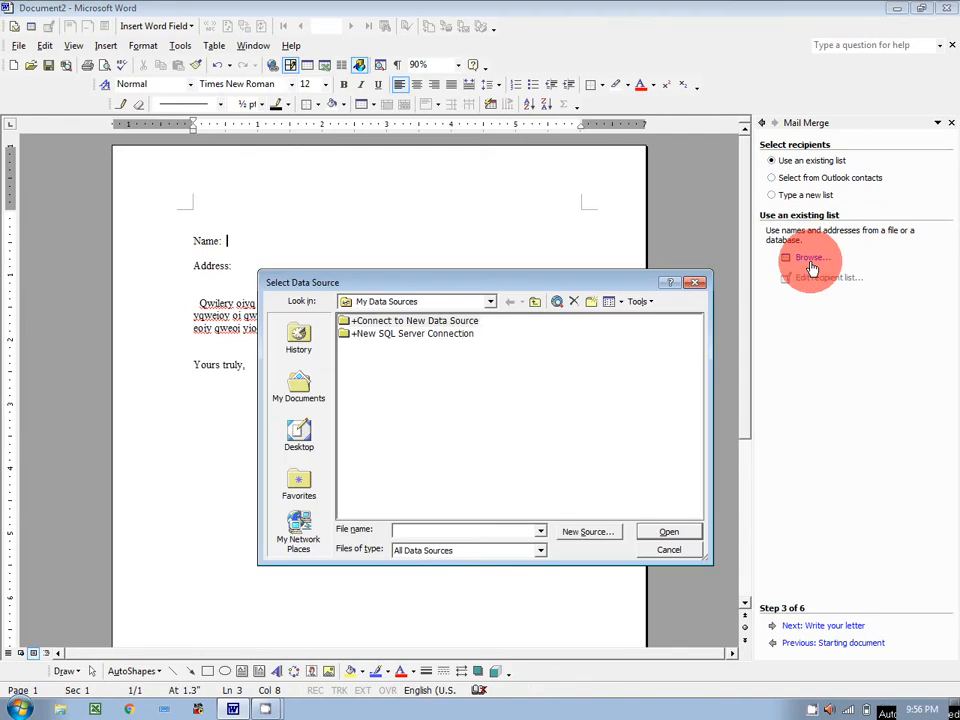
pyautogui.click(302, 448)
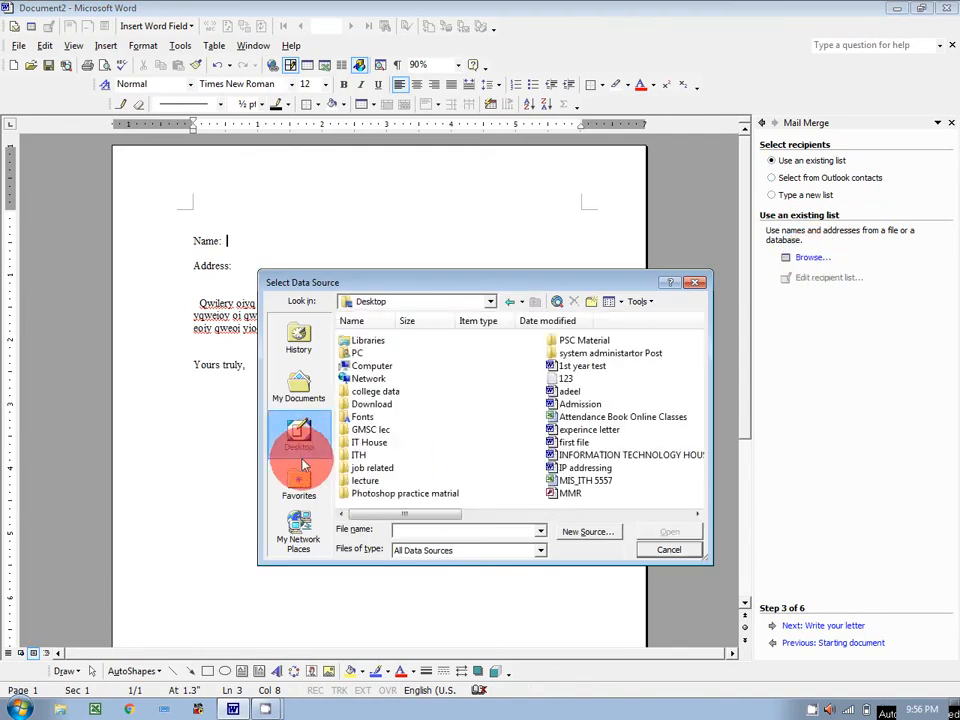
pyautogui.click(570, 493)
pyautogui.click(651, 538)
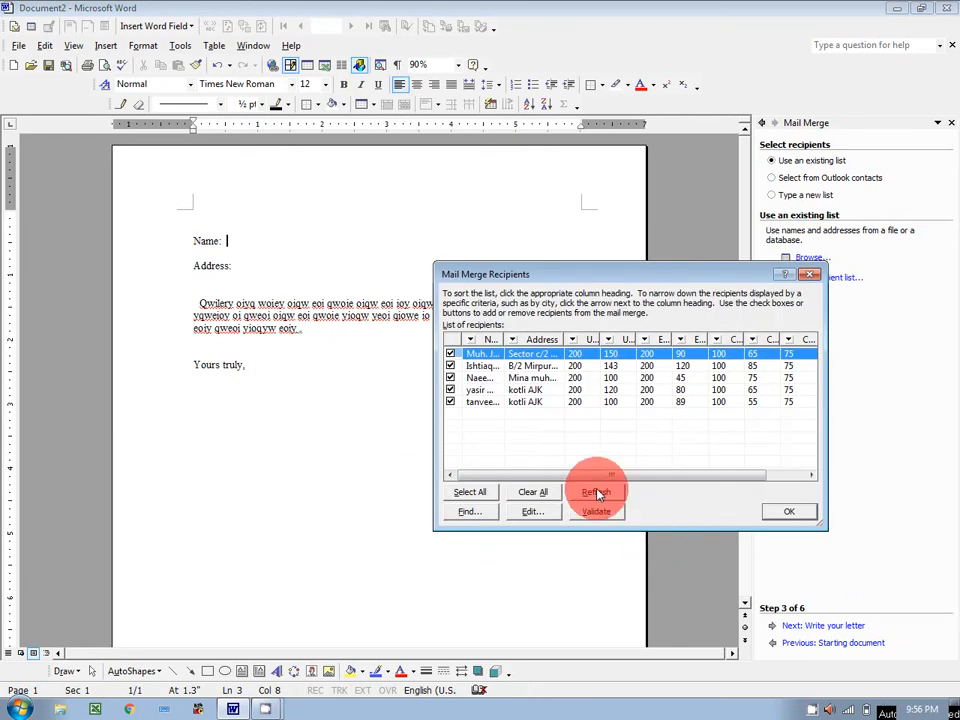
pyautogui.click(782, 521)
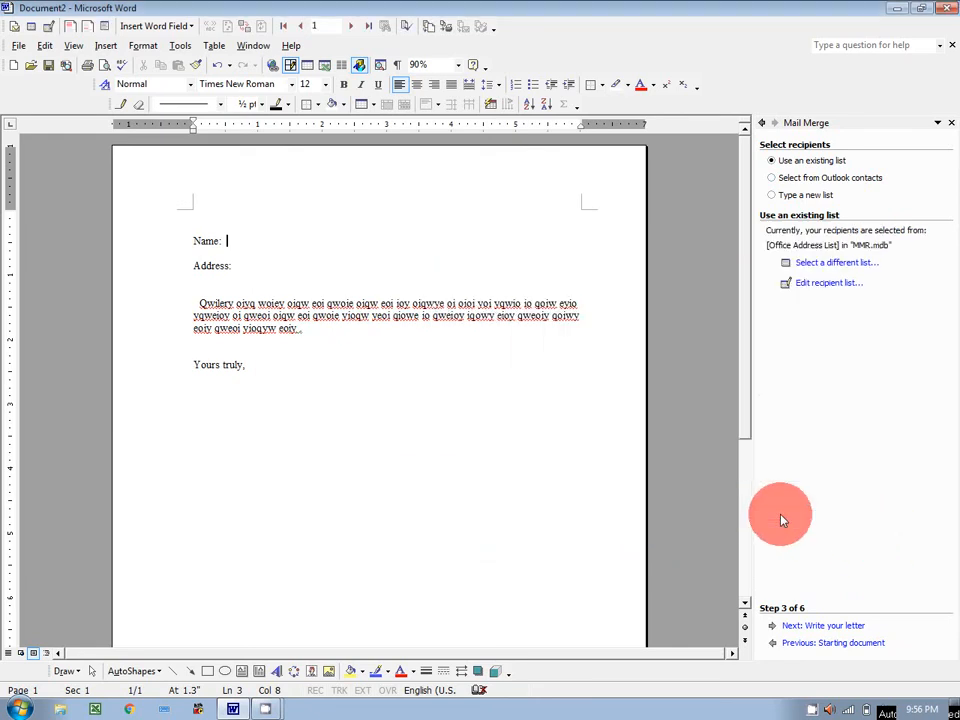
pyautogui.click(845, 626)
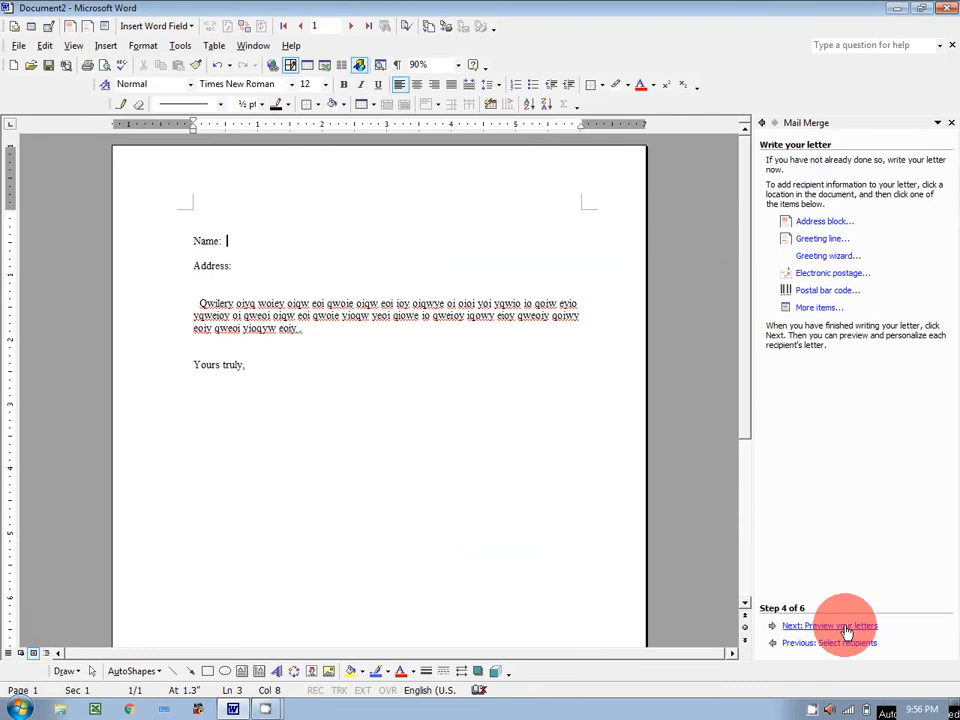
# Step: Insert the Name and Address database fields after the 'Name:' and 'Address:' labels
pyautogui.click(812, 309)
pyautogui.click(418, 285)
pyautogui.click(486, 466)
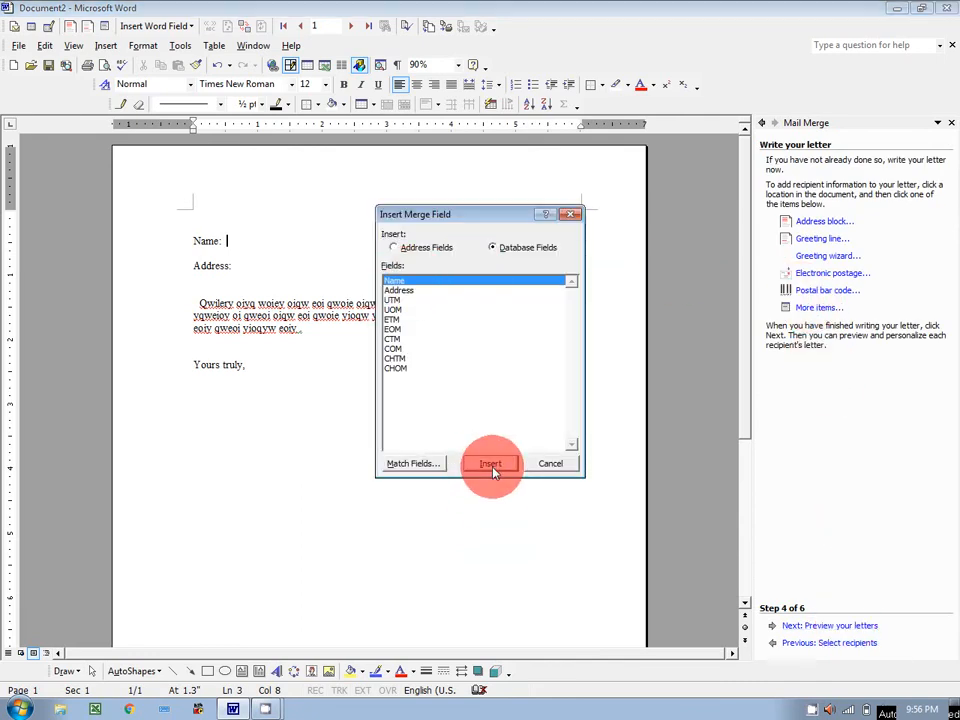
pyautogui.click(540, 465)
pyautogui.click(243, 259)
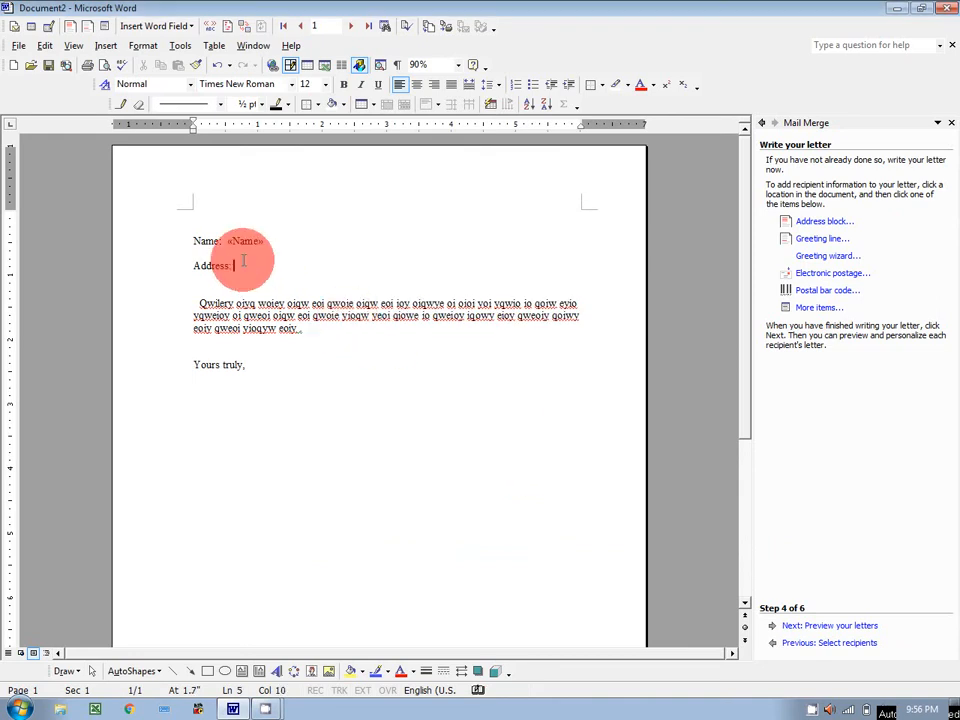
pyautogui.click(819, 310)
pyautogui.click(415, 291)
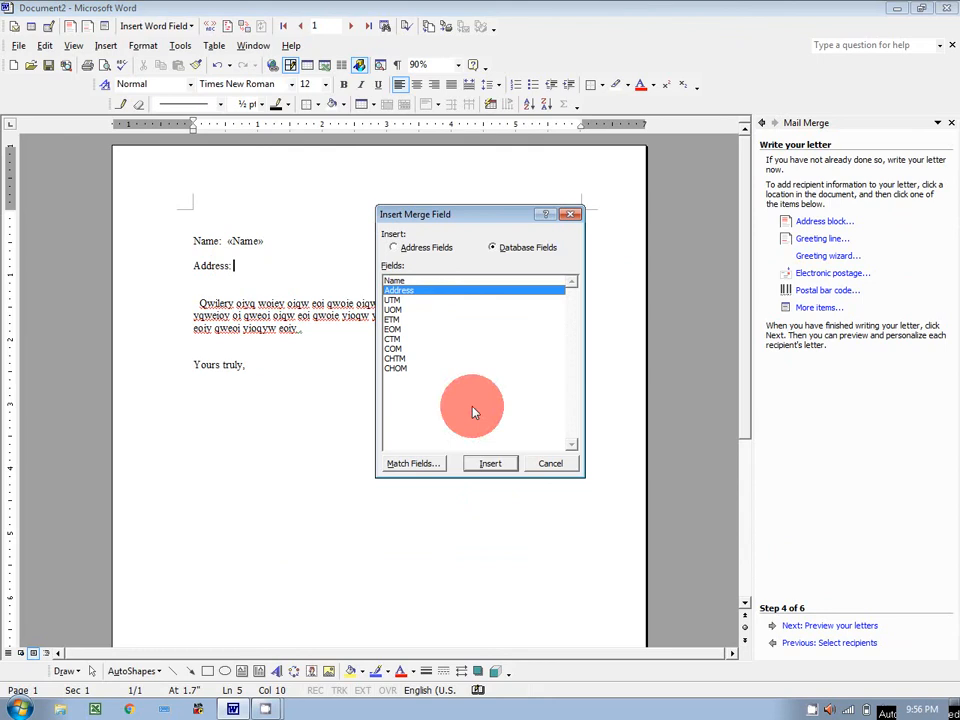
pyautogui.click(489, 463)
pyautogui.click(550, 463)
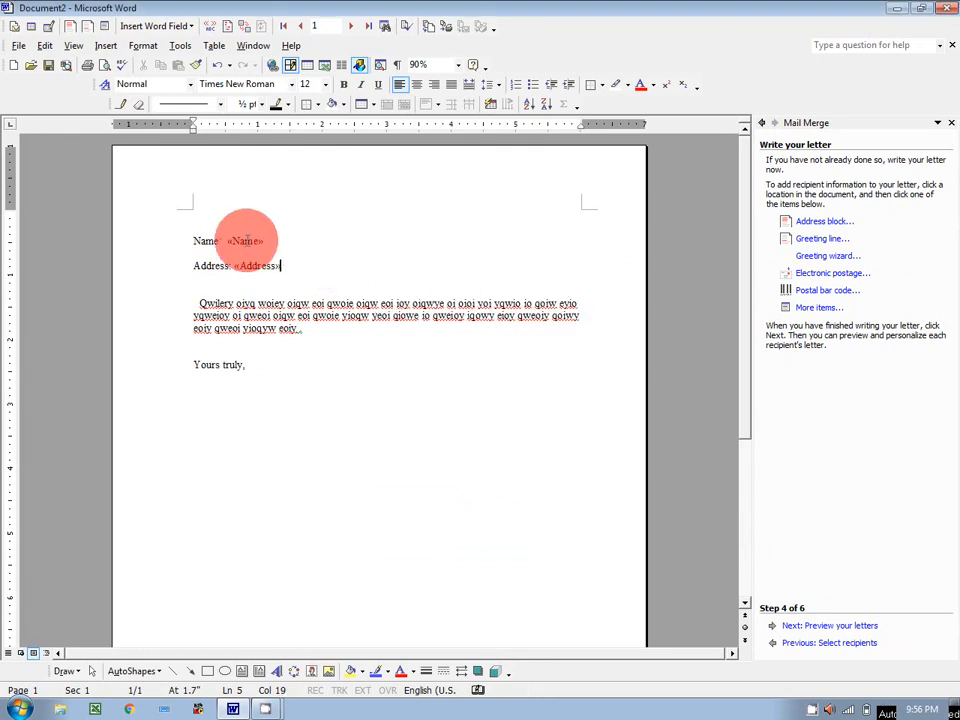
# Step: Colour the «Name» field red and the «Address» field green
pyautogui.moveTo(219, 241); pyautogui.dragTo(240, 241)
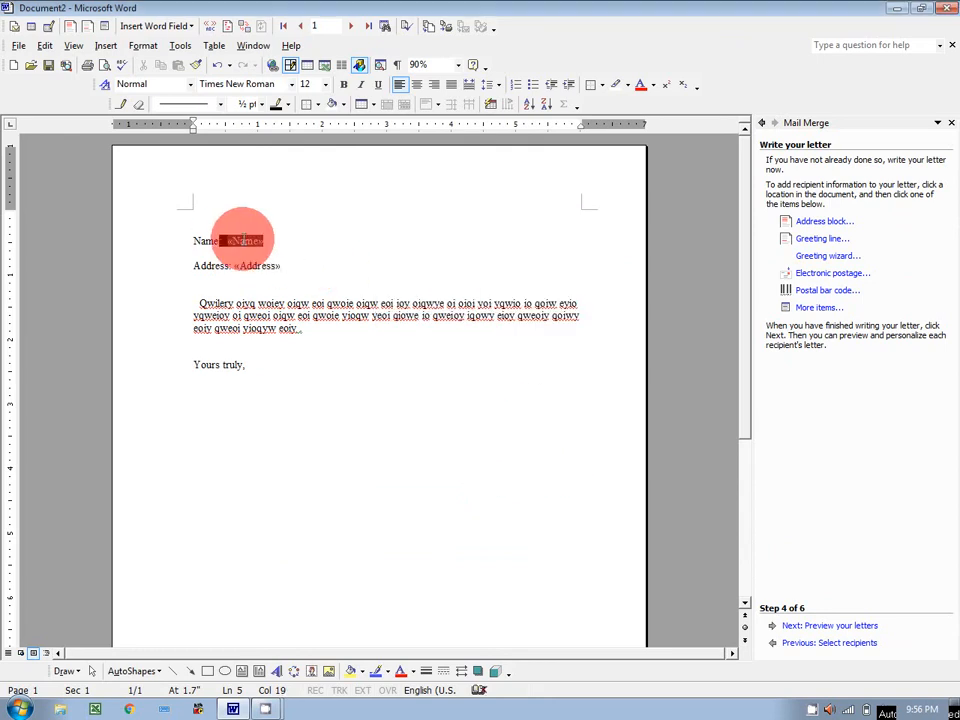
pyautogui.click(650, 86)
pyautogui.click(648, 152)
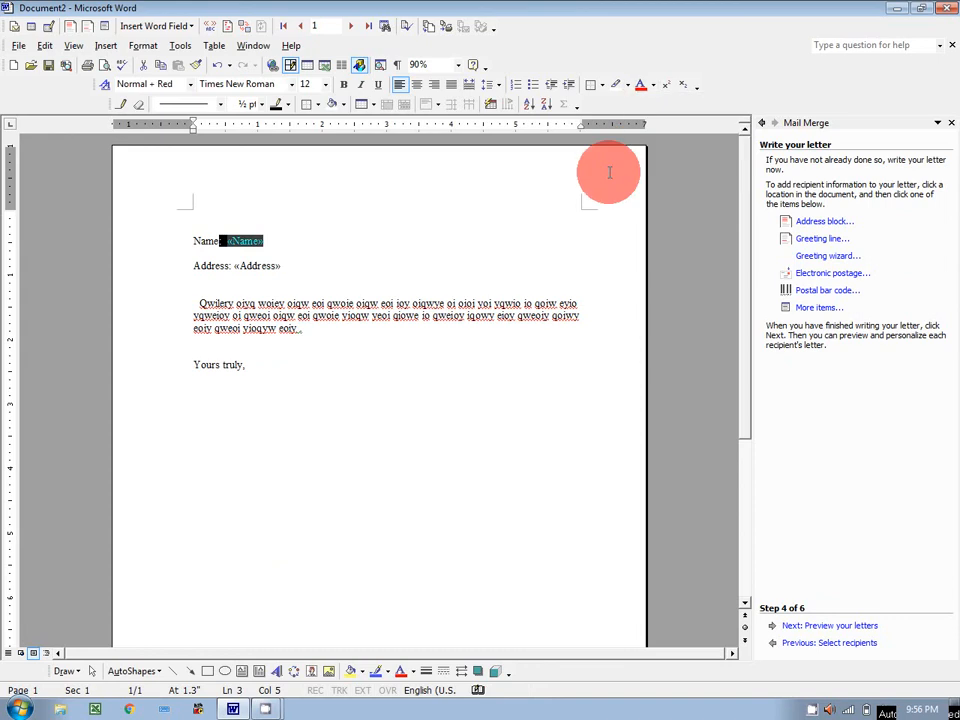
pyautogui.moveTo(234, 266); pyautogui.dragTo(279, 268)
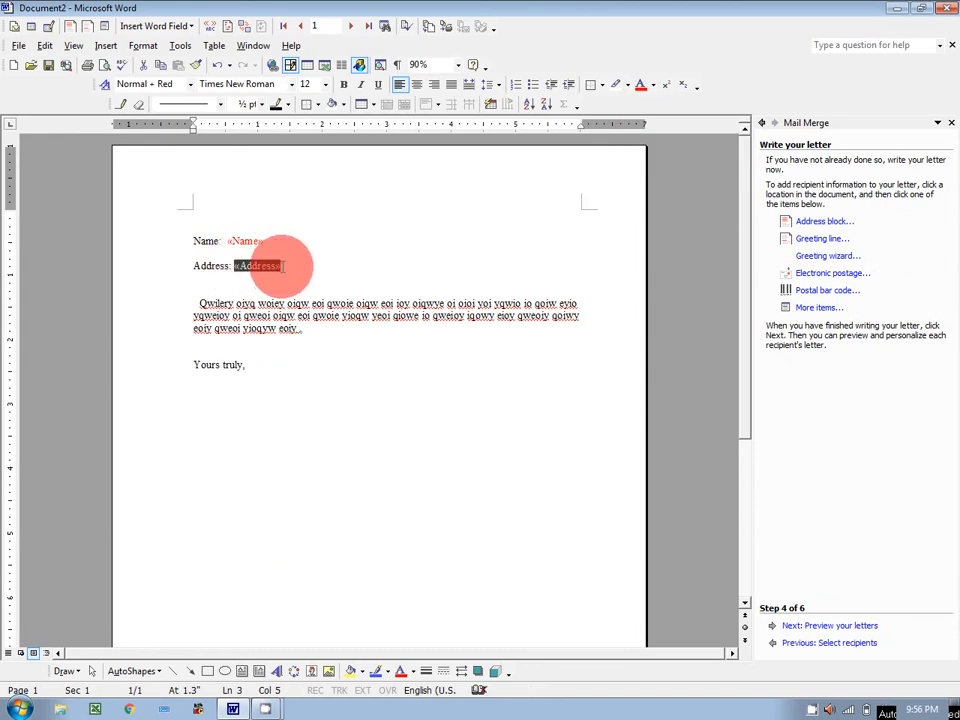
pyautogui.click(652, 86)
pyautogui.click(680, 157)
pyautogui.click(499, 242)
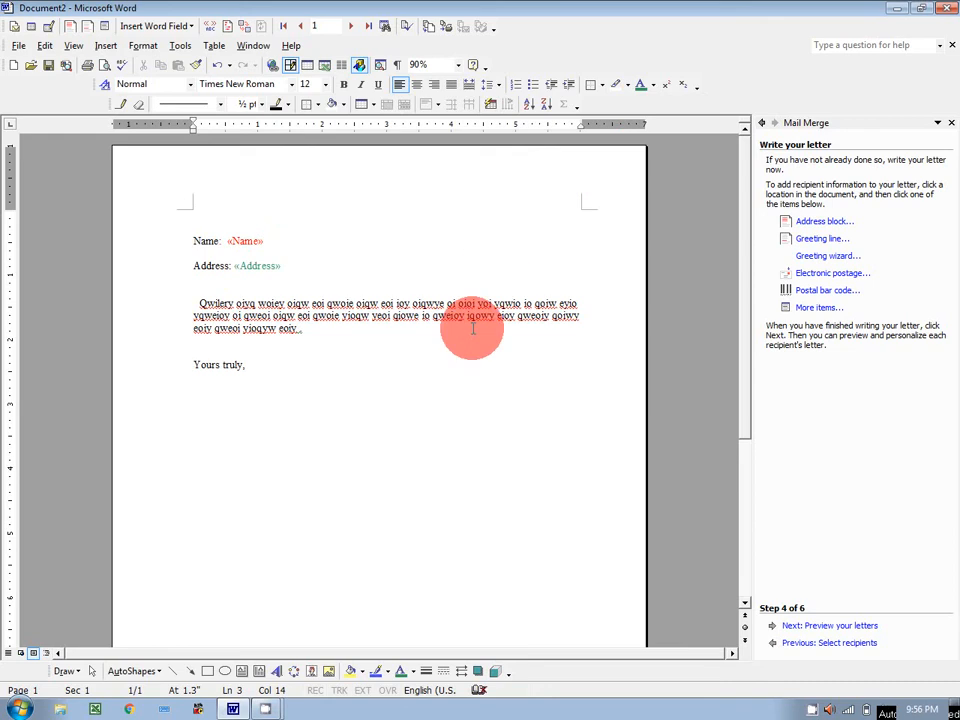
# Step: Preview the letters for all five recipients, then open Edit individual letters in Complete the merge
pyautogui.click(842, 626)
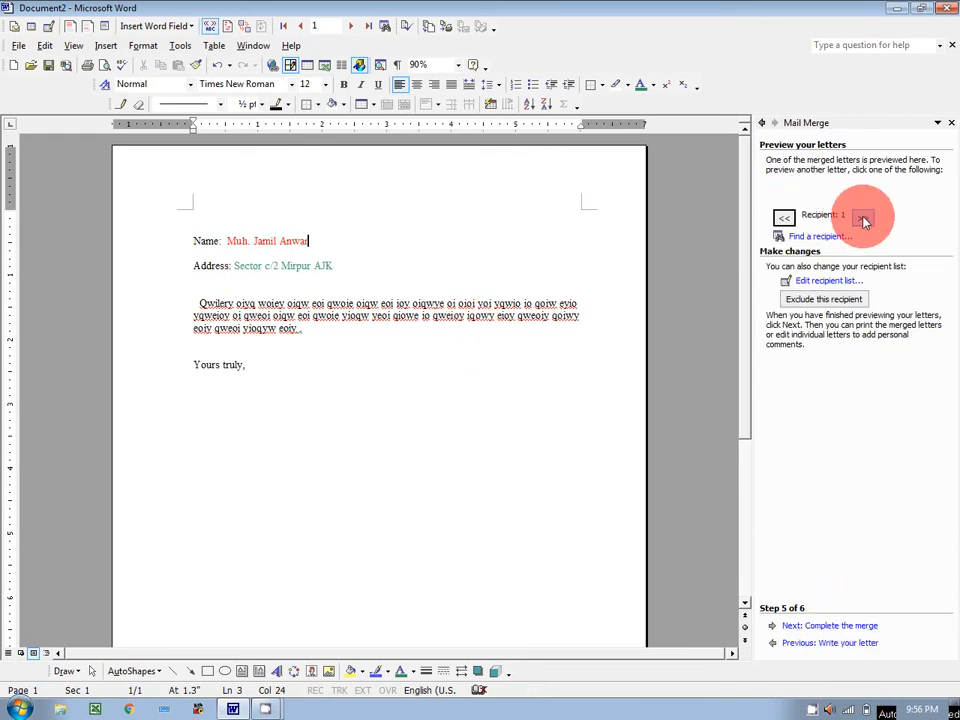
pyautogui.click(863, 218)
pyautogui.click(863, 218)
pyautogui.click(863, 218)
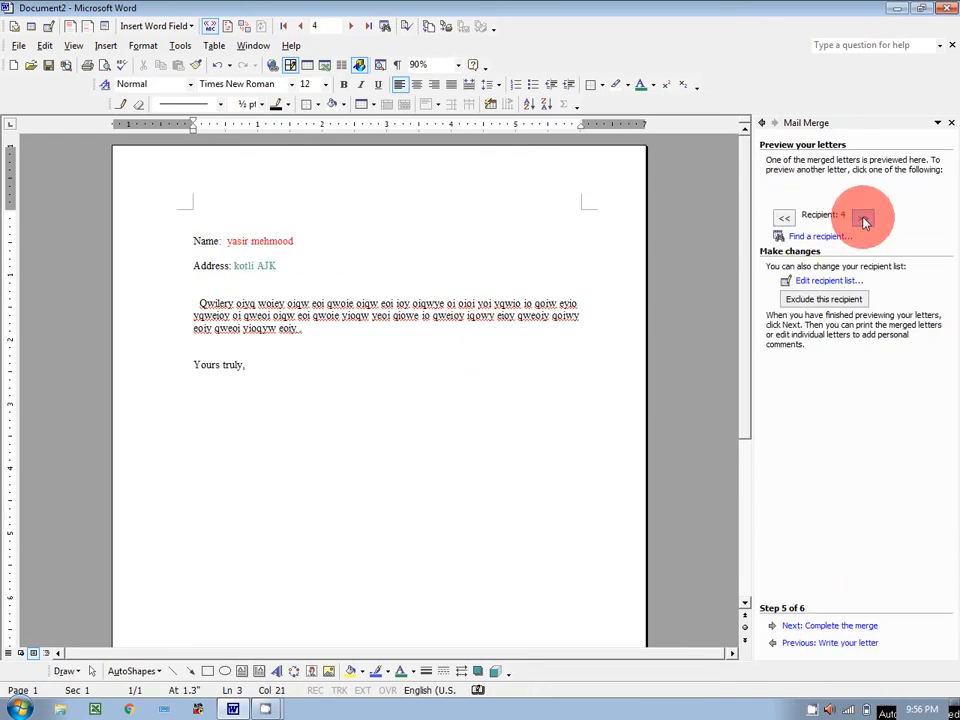
pyautogui.click(863, 218)
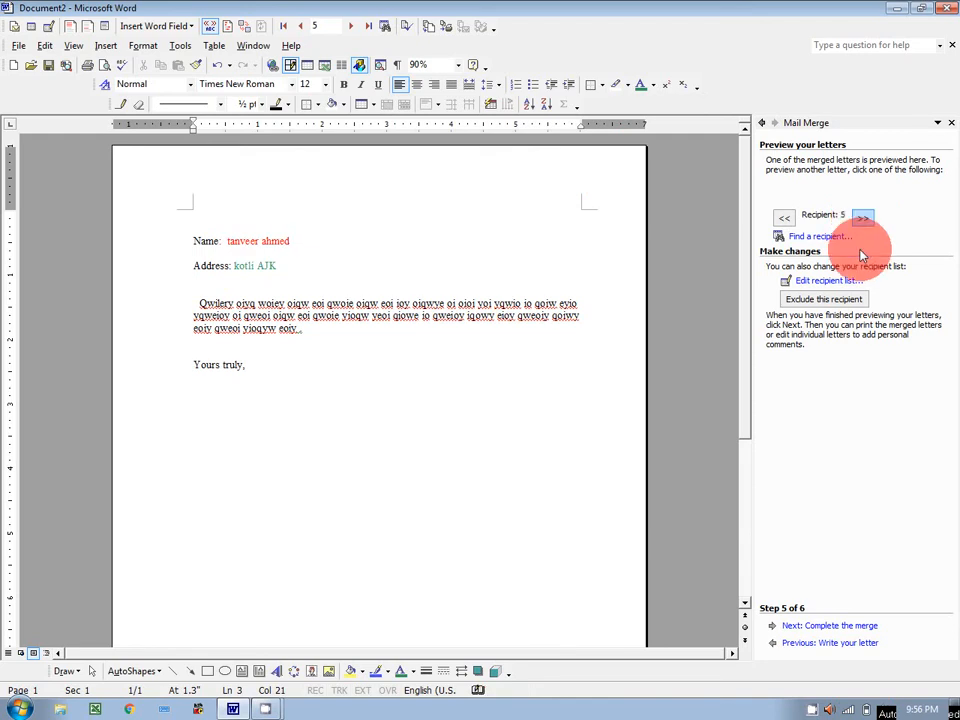
pyautogui.click(833, 625)
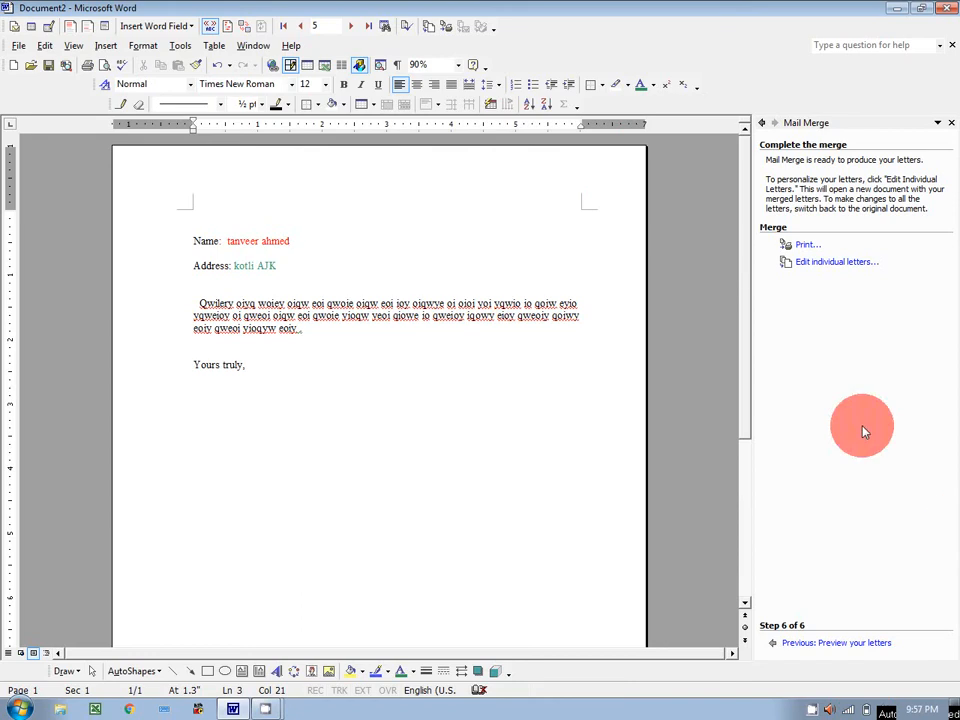
pyautogui.click(838, 263)
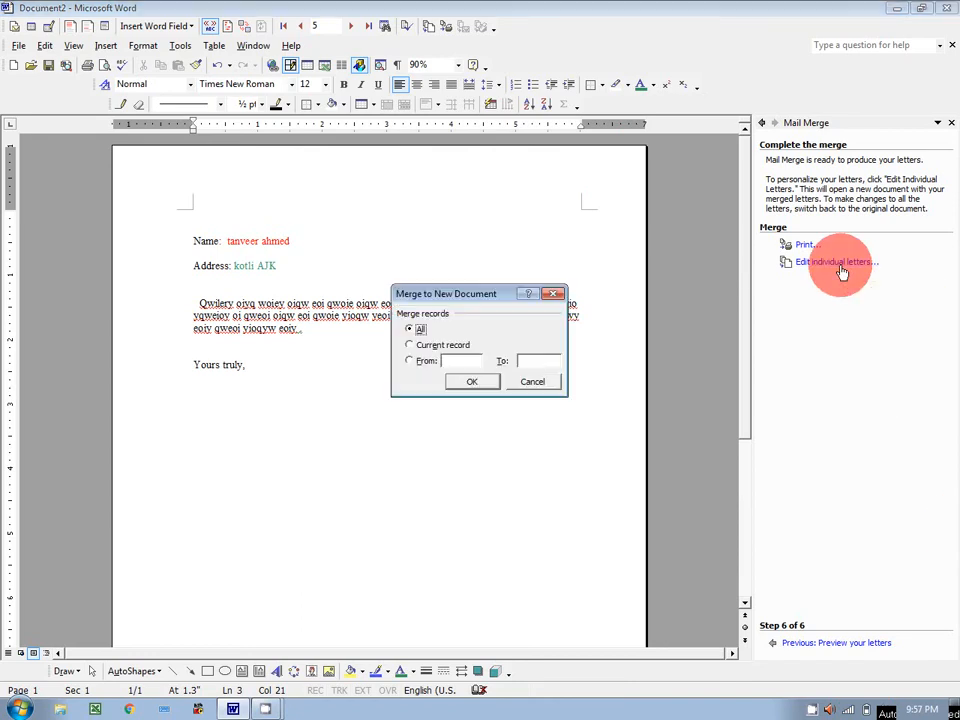
# Step: Merge all records into Letters2, scroll through its five letters, then minimize it
pyautogui.click(472, 382)
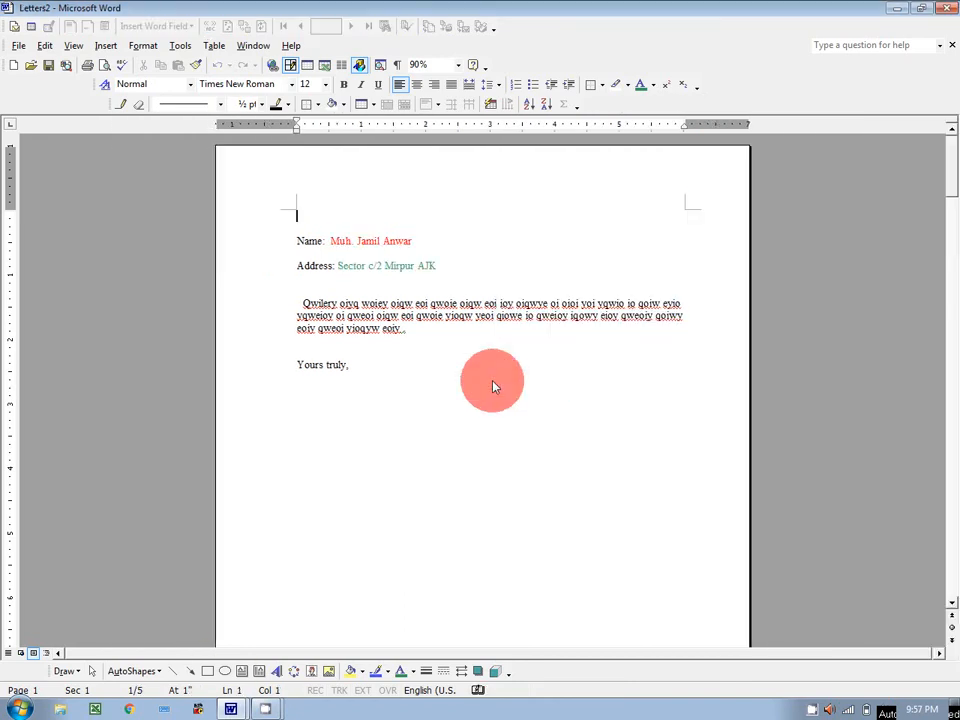
pyautogui.scroll(-8, 538, 395)
pyautogui.scroll(-15, 538, 402)
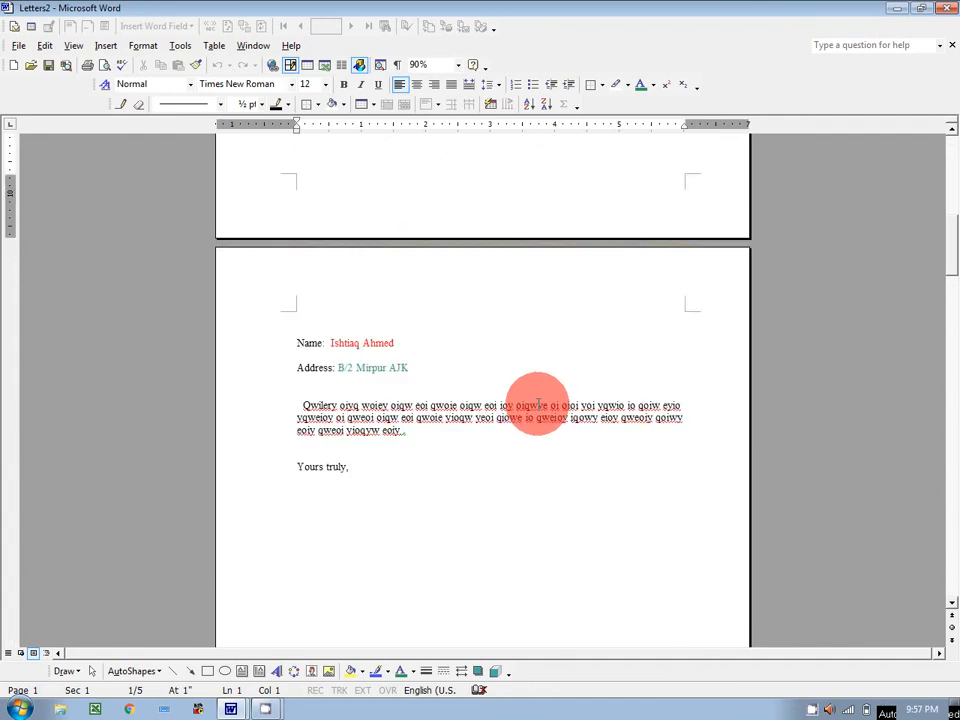
pyautogui.scroll(-10, 537, 407)
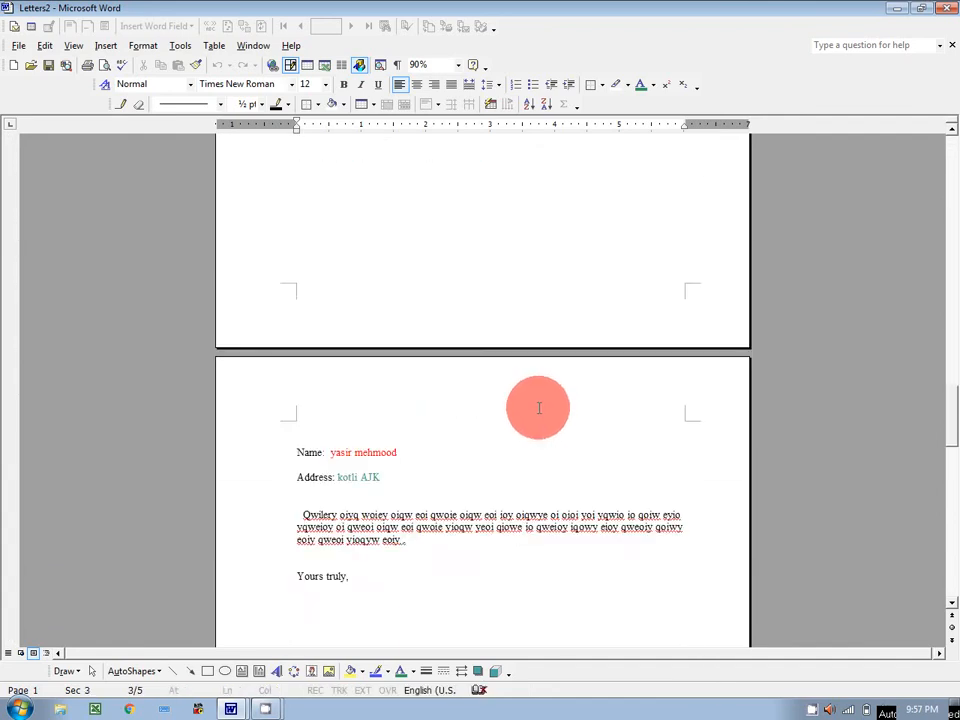
pyautogui.scroll(-4, 539, 409)
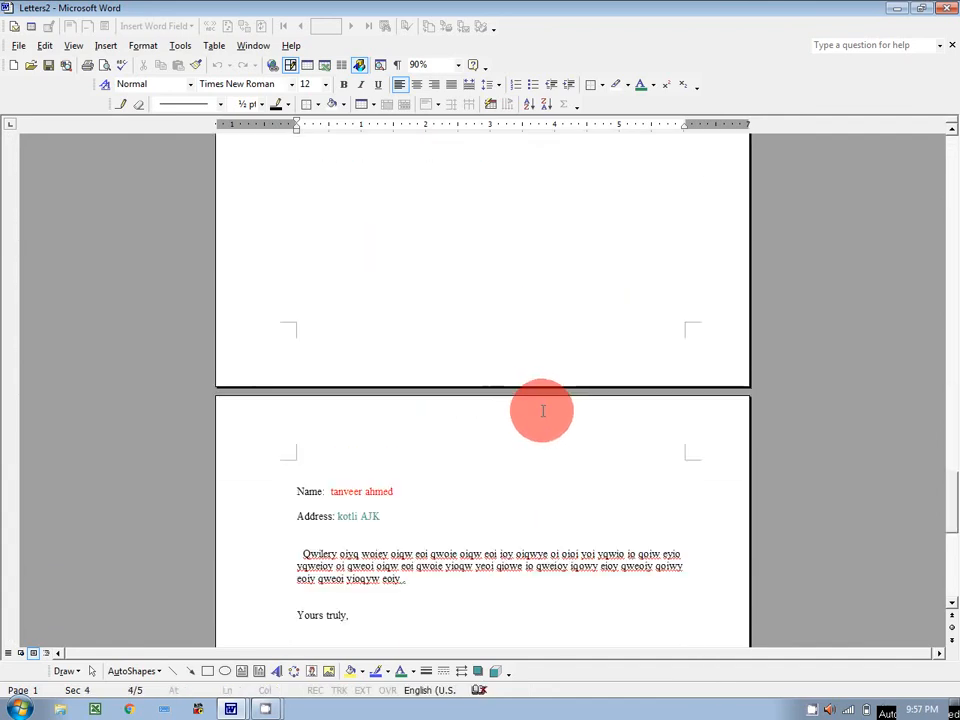
pyautogui.scroll(-5, 544, 410)
pyautogui.scroll(-5, 544, 411)
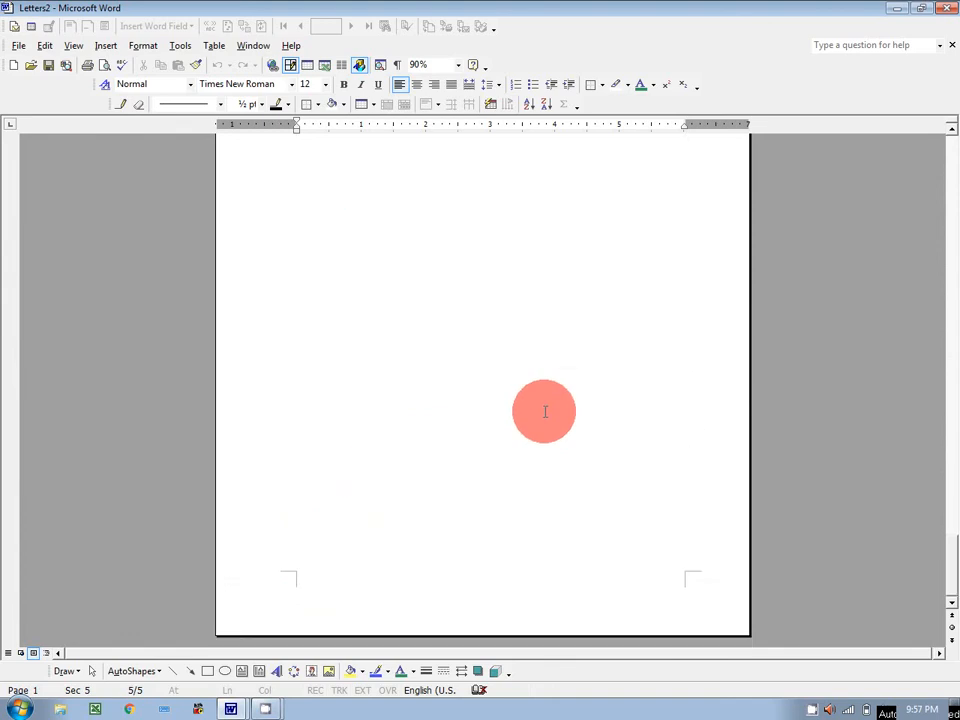
pyautogui.scroll(15, 545, 411)
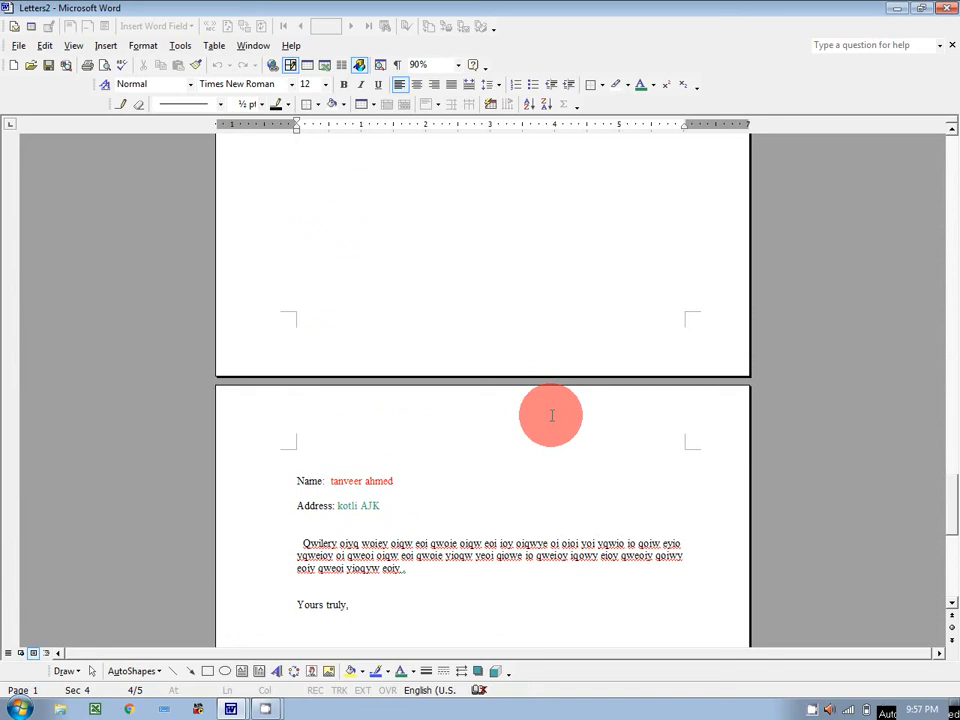
pyautogui.scroll(15, 561, 419)
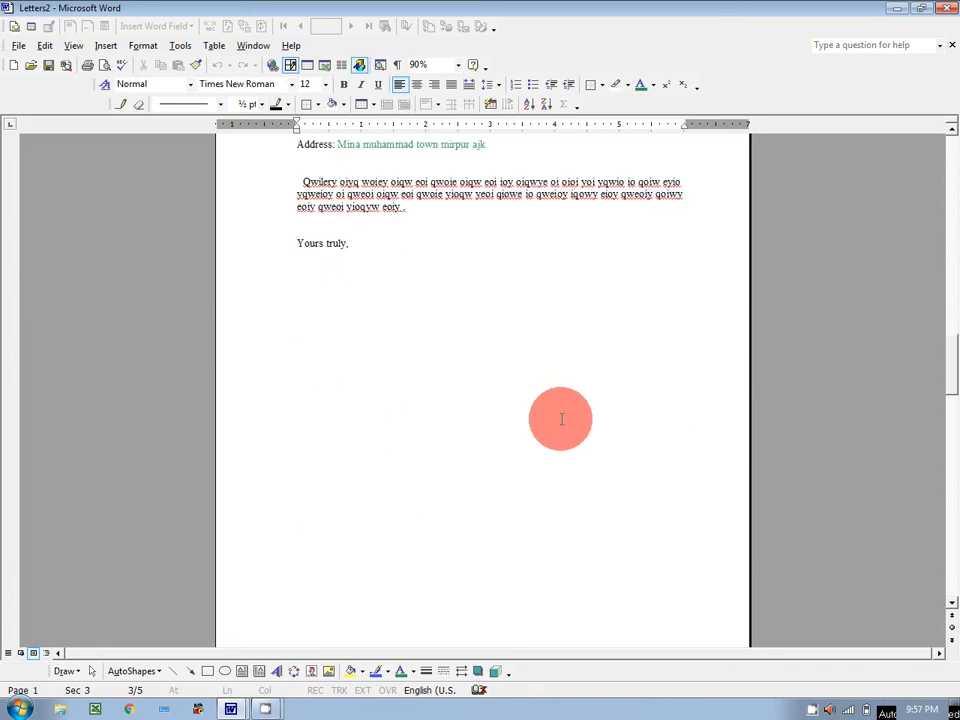
pyautogui.scroll(1, 563, 425)
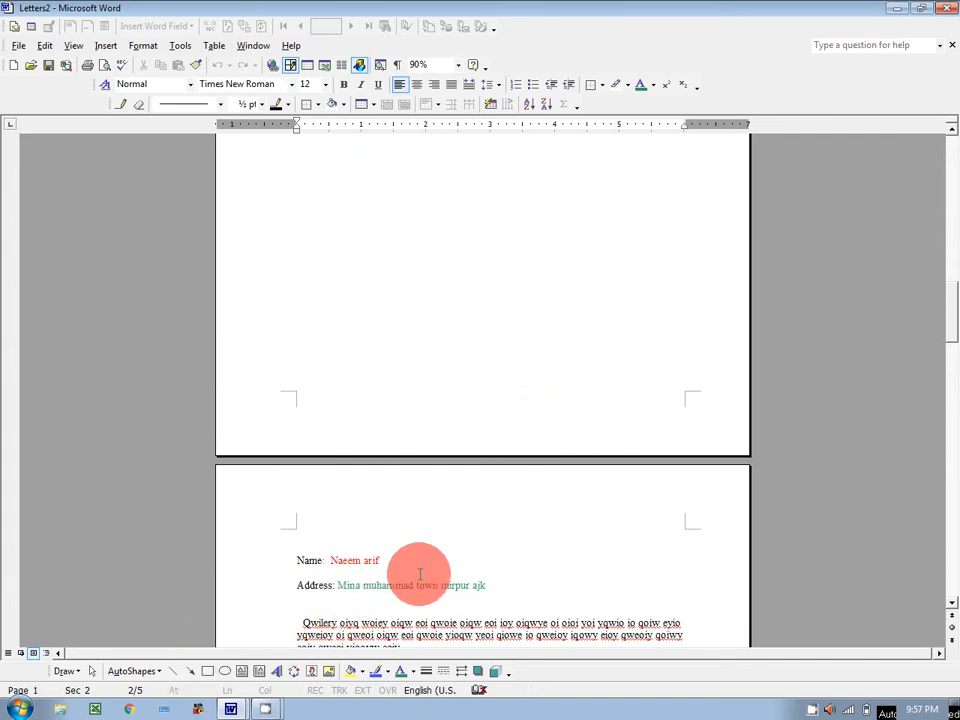
pyautogui.scroll(-3, 418, 573)
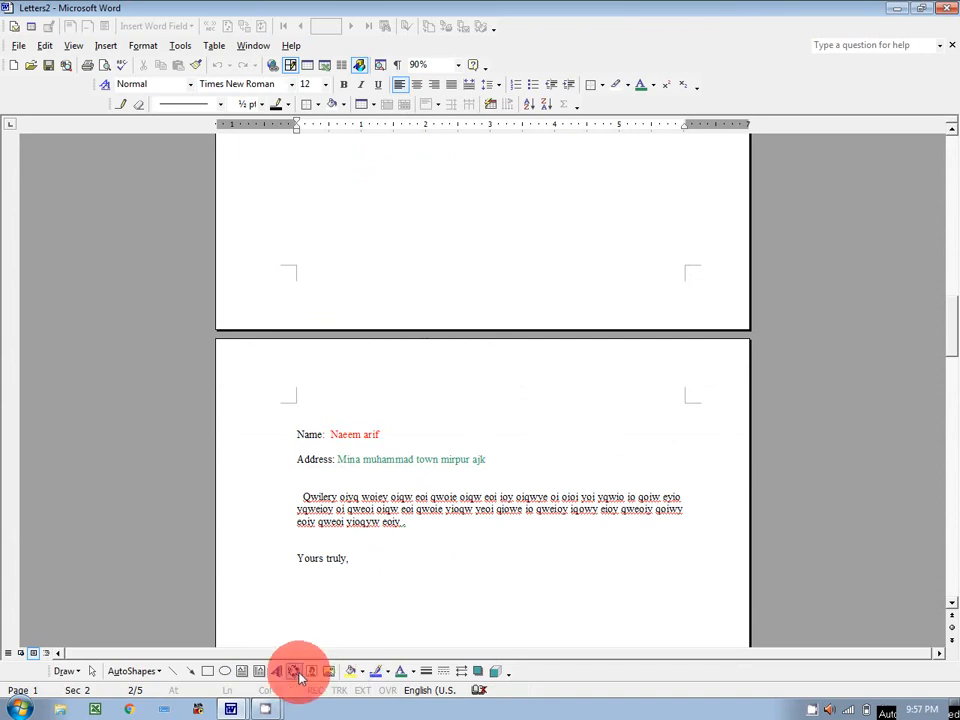
pyautogui.click(904, 8)
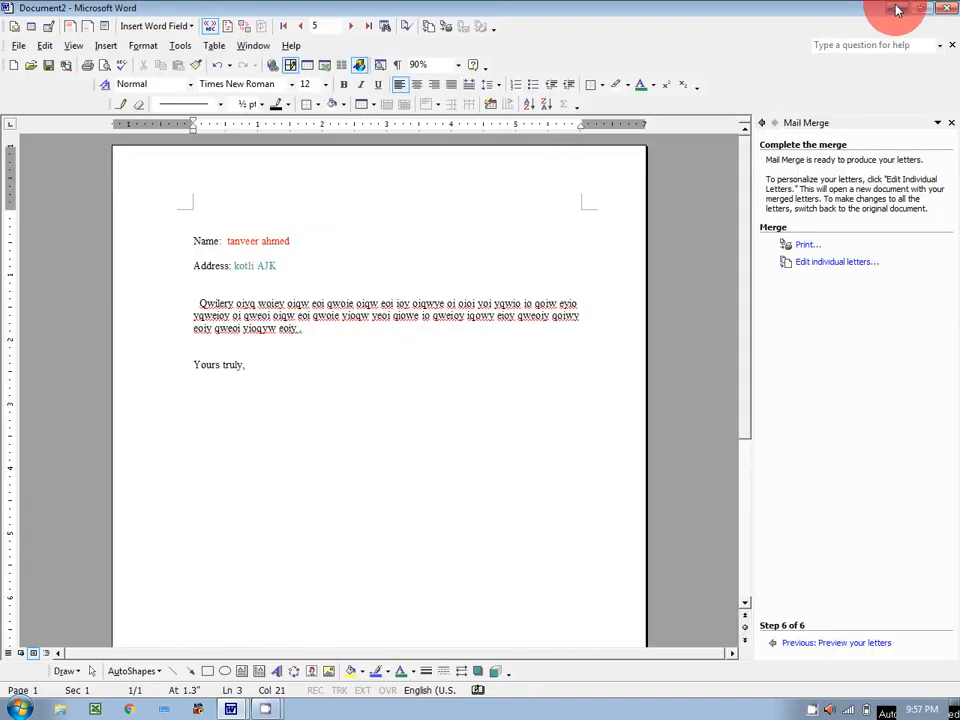
pyautogui.click(904, 8)
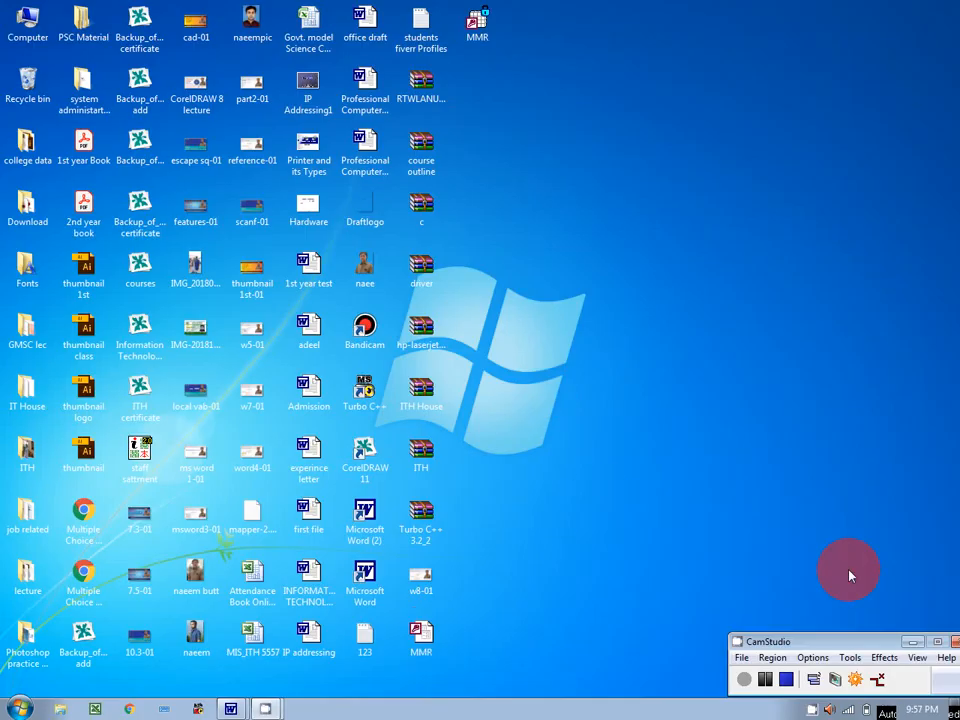
pyautogui.click(228, 703)
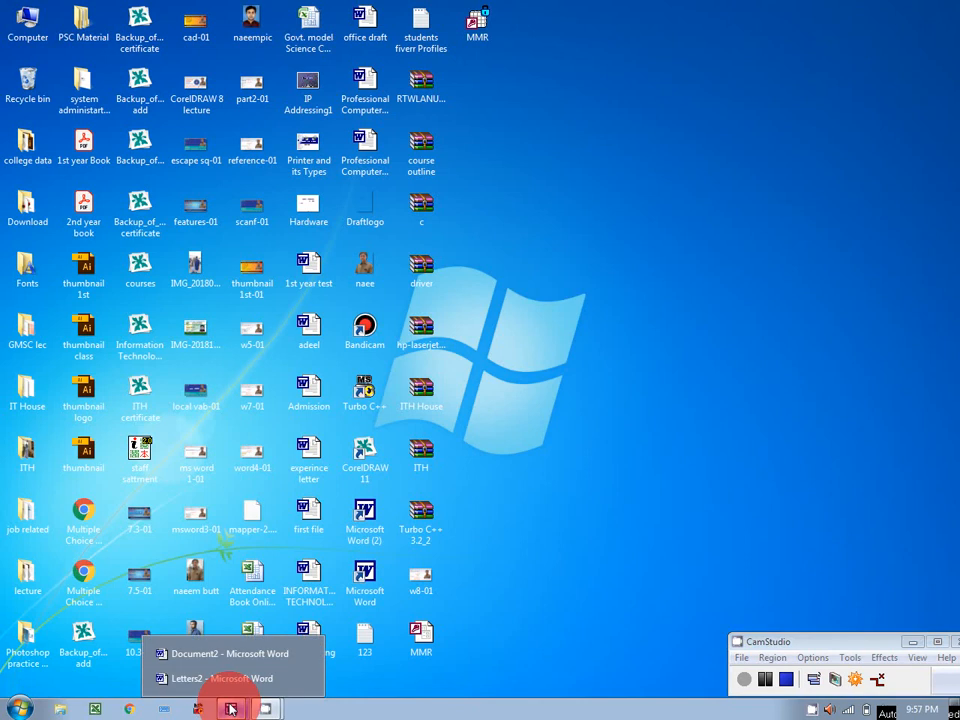
pyautogui.click(244, 656)
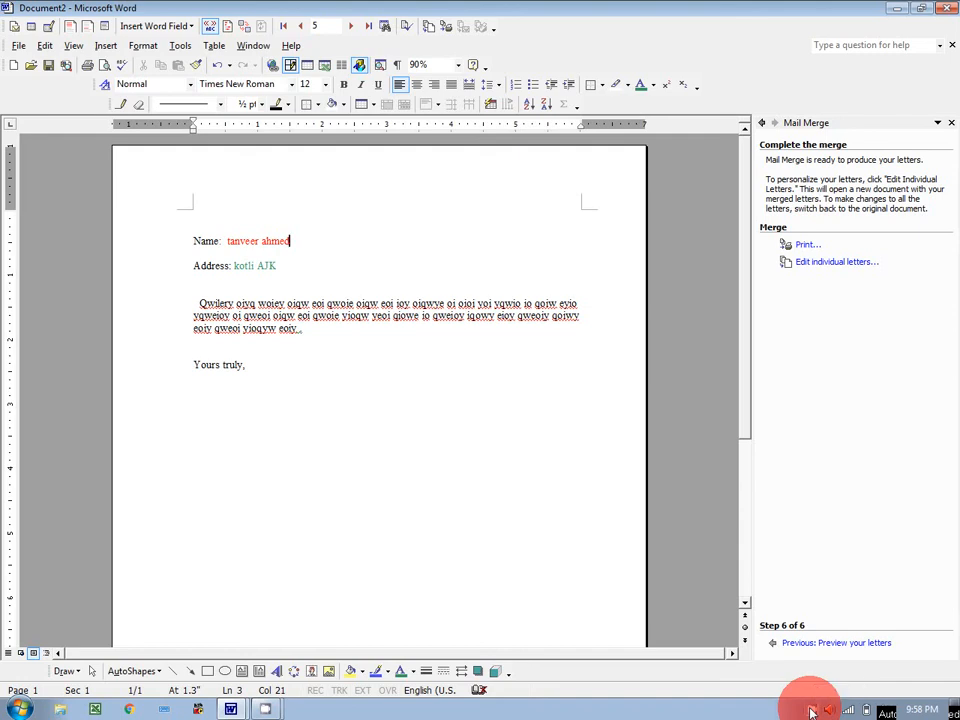
pyautogui.click(812, 711)
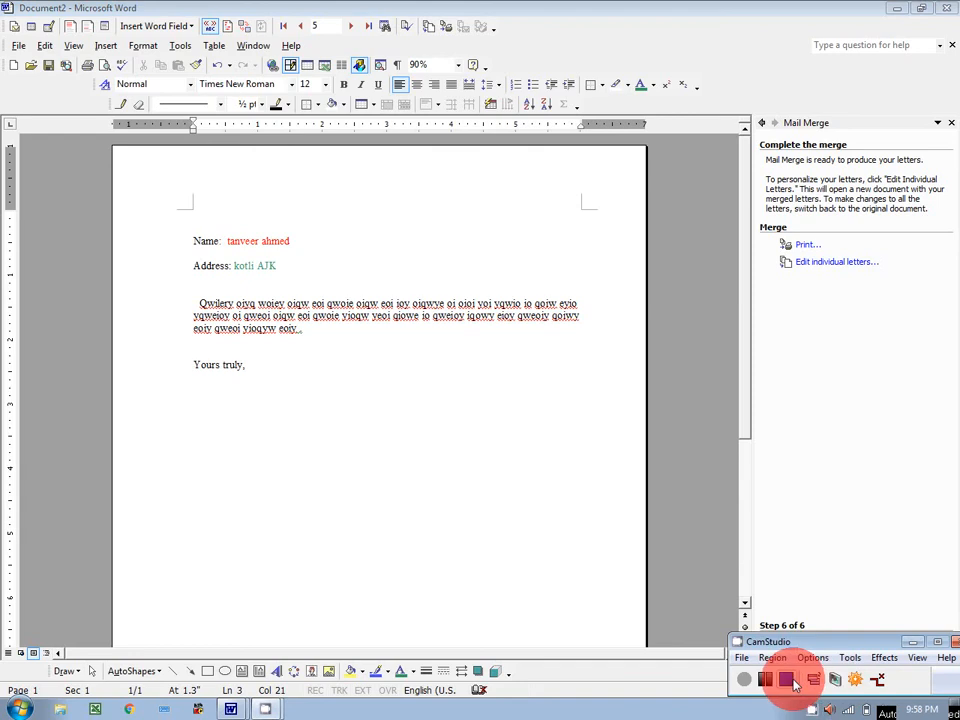